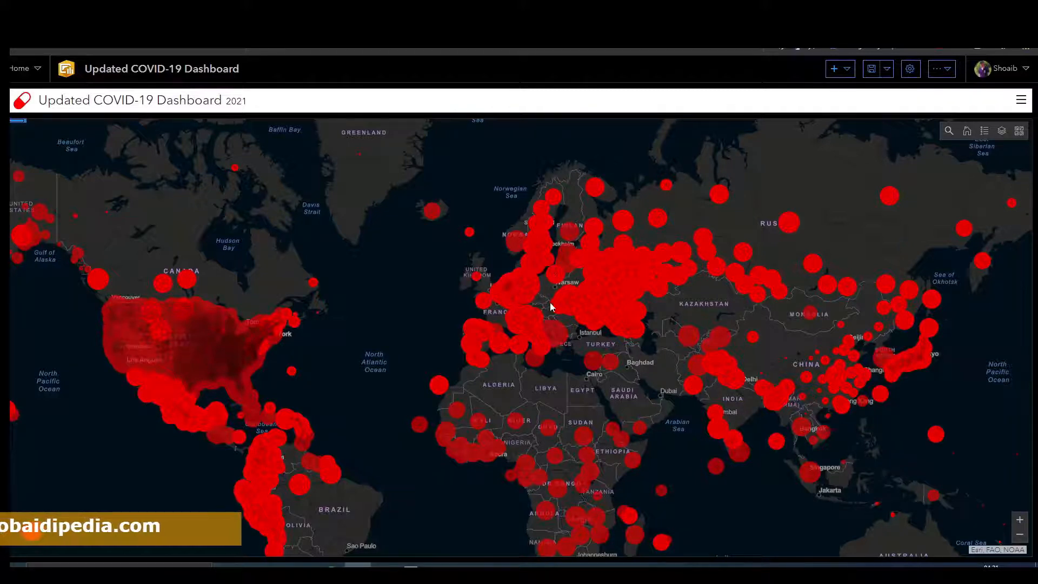
# Step: Navigate from the COVID-19 dashboard to the map through the Home menu
pyautogui.click(21, 68)
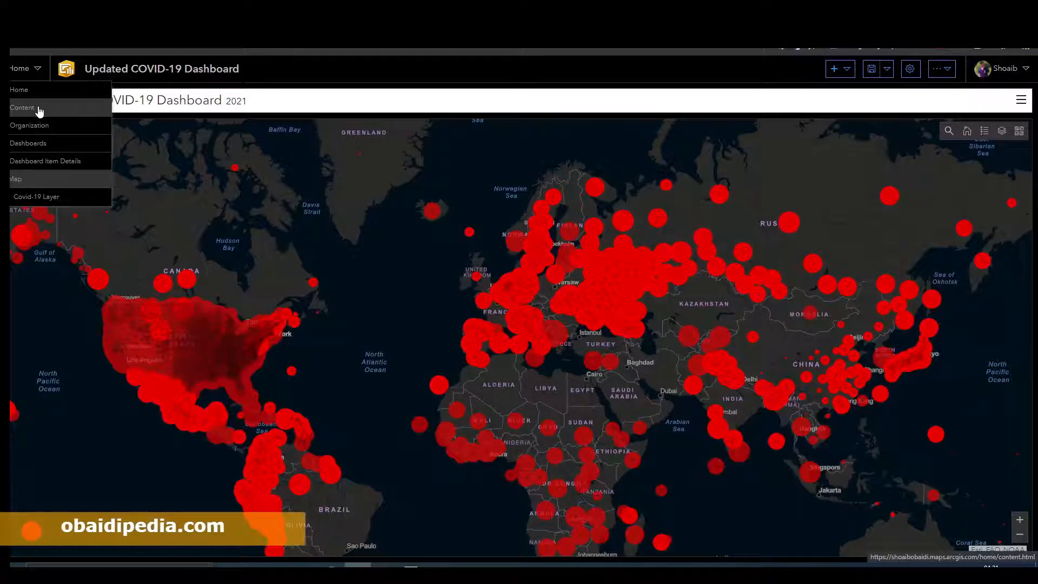
pyautogui.click(137, 137)
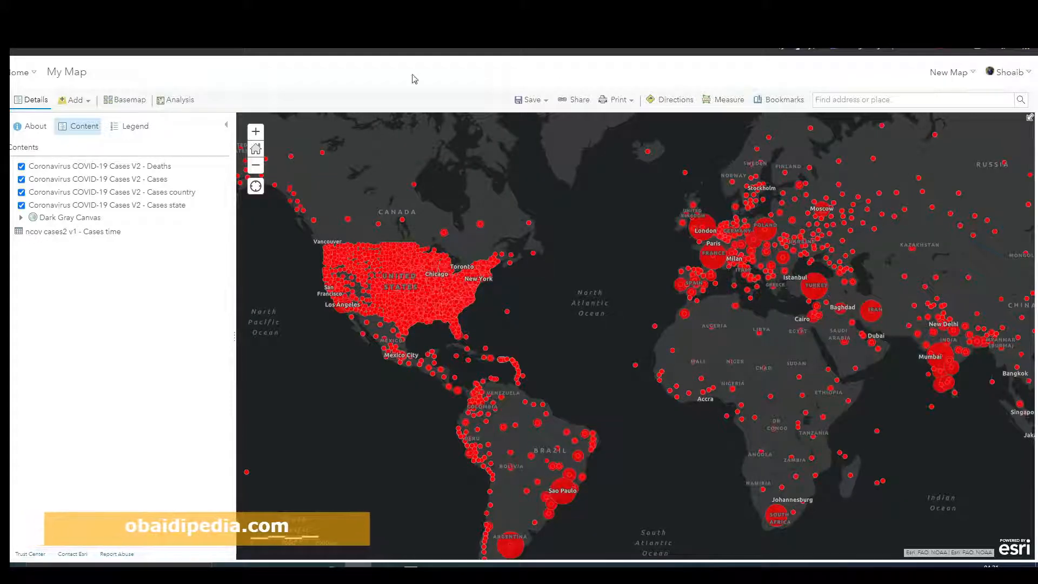
pyautogui.moveTo(436, 204); pyautogui.dragTo(412, 202)
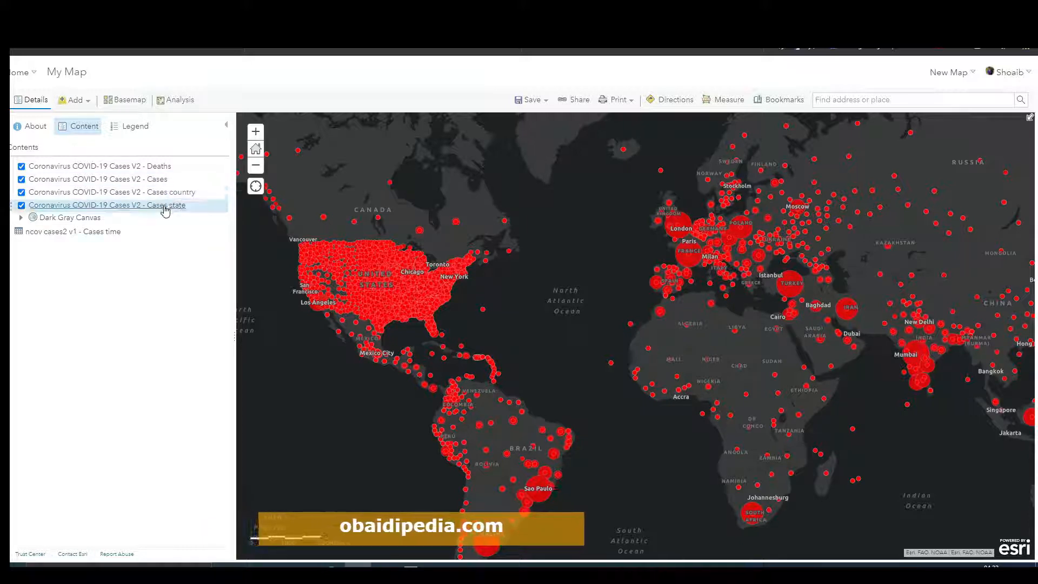
# Step: Open the attribute table of the Coronavirus COVID-19 Cases V2 - Deaths layer and scroll through its records
pyautogui.click(168, 171)
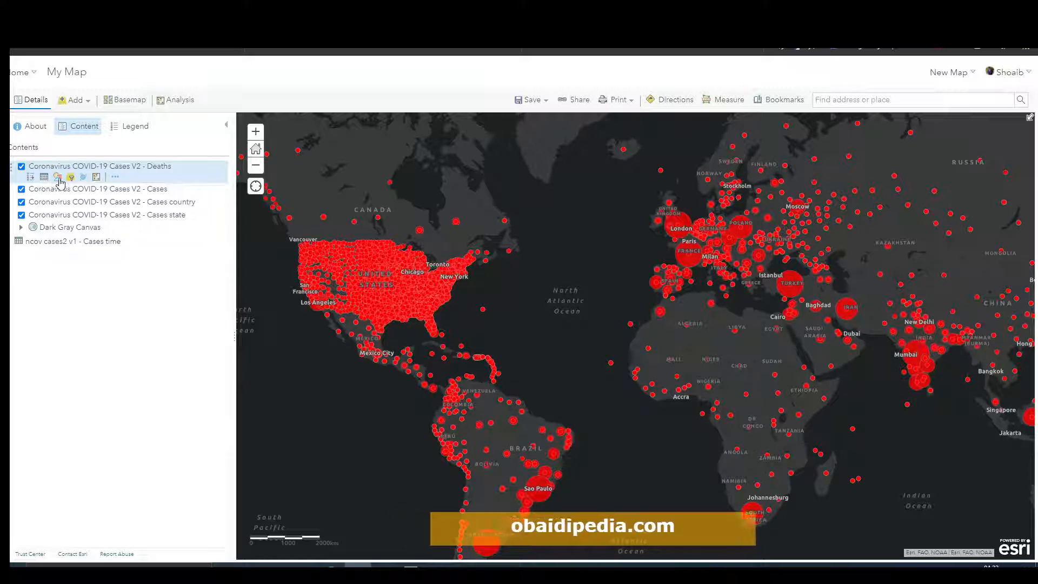
pyautogui.click(43, 177)
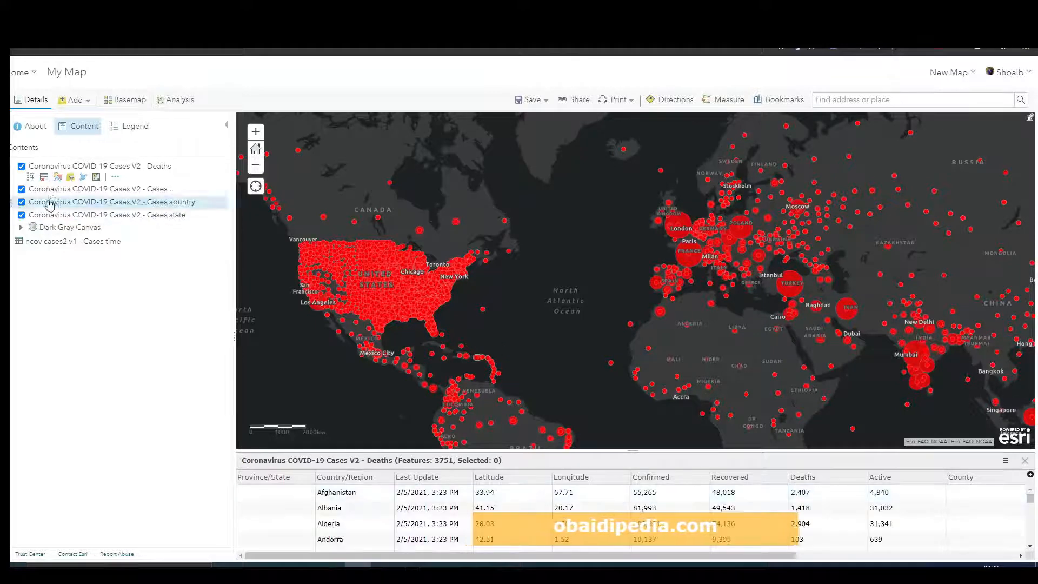
pyautogui.scroll(-3, 502, 511)
pyautogui.scroll(-5, 502, 510)
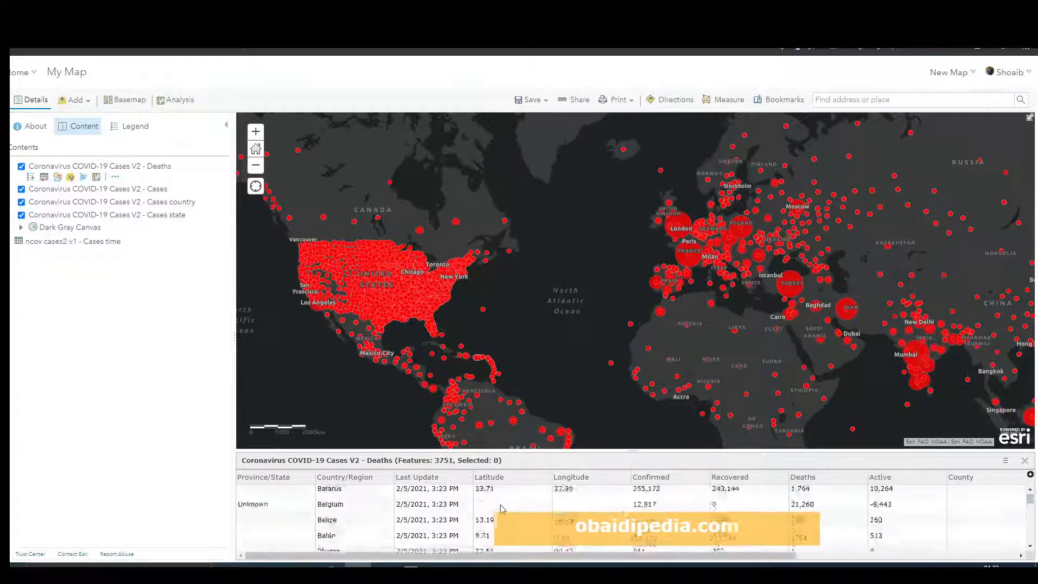
pyautogui.scroll(9, 502, 508)
pyautogui.moveTo(1029, 499)
pyautogui.mouseDown()
pyautogui.moveTo(1028, 537)
pyautogui.moveTo(1027, 495)
pyautogui.moveTo(1028, 518)
pyautogui.mouseUp()
pyautogui.scroll(-1, 421, 513)
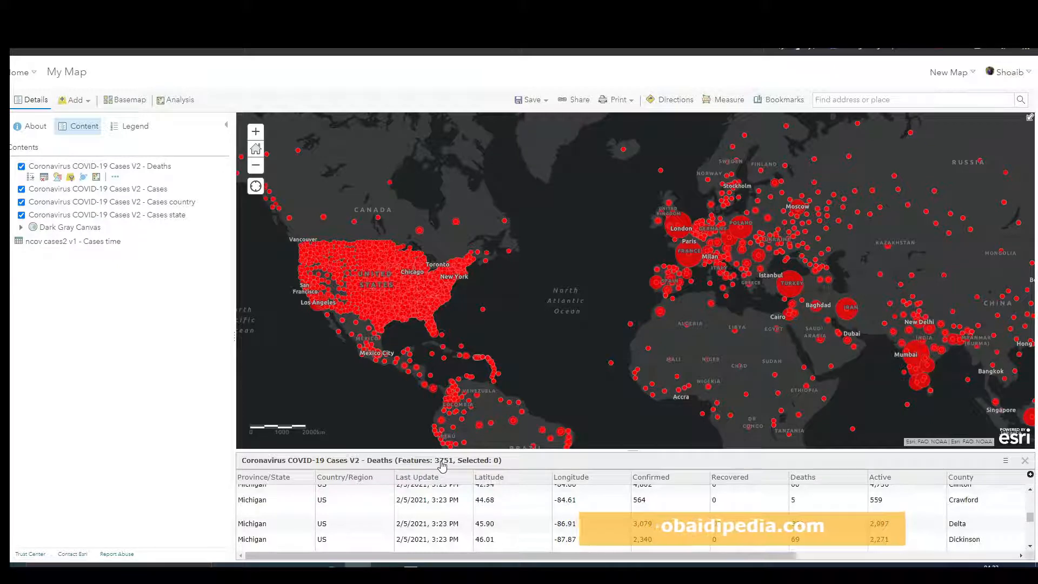
pyautogui.scroll(-3, 514, 526)
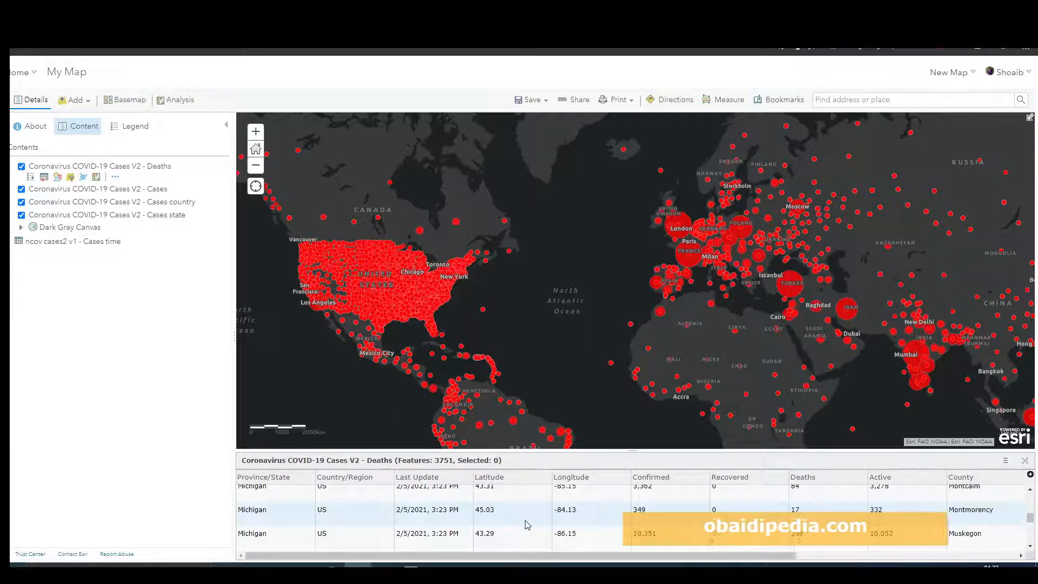
pyautogui.scroll(5, 527, 524)
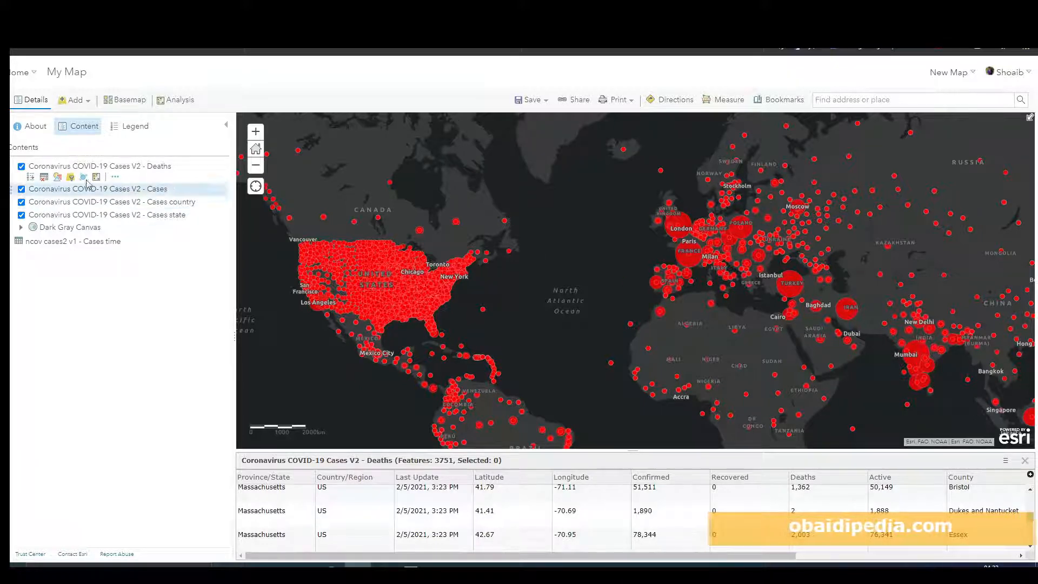
# Step: Change the Deaths layer's drawing style to Heat Map
pyautogui.click(58, 177)
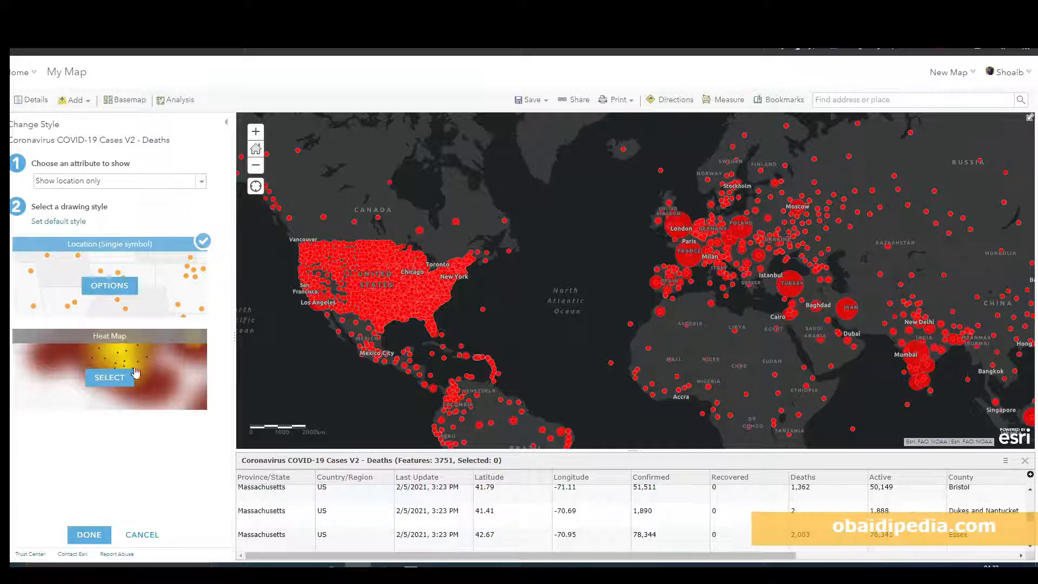
pyautogui.click(109, 377)
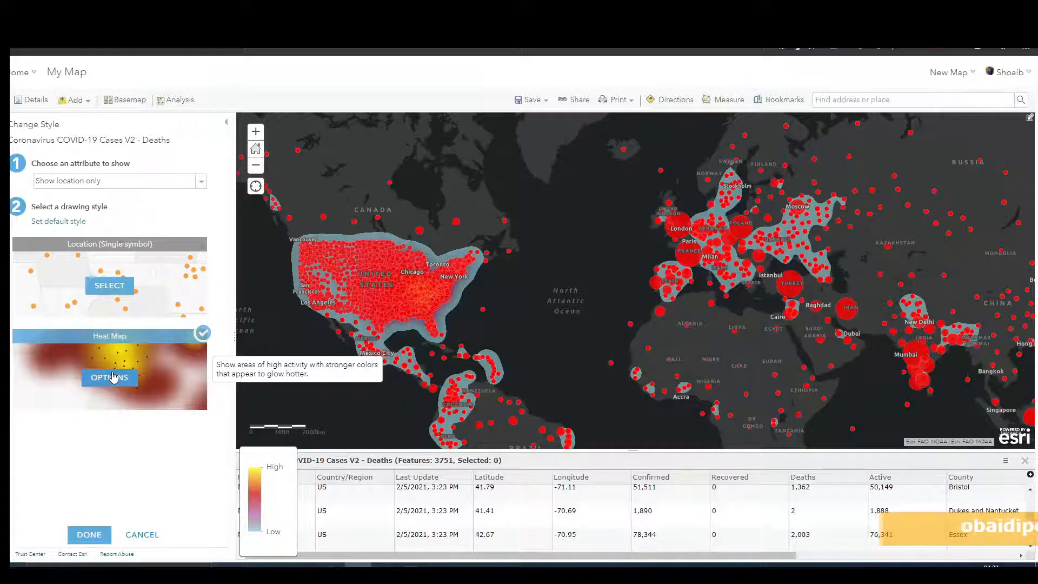
pyautogui.click(89, 534)
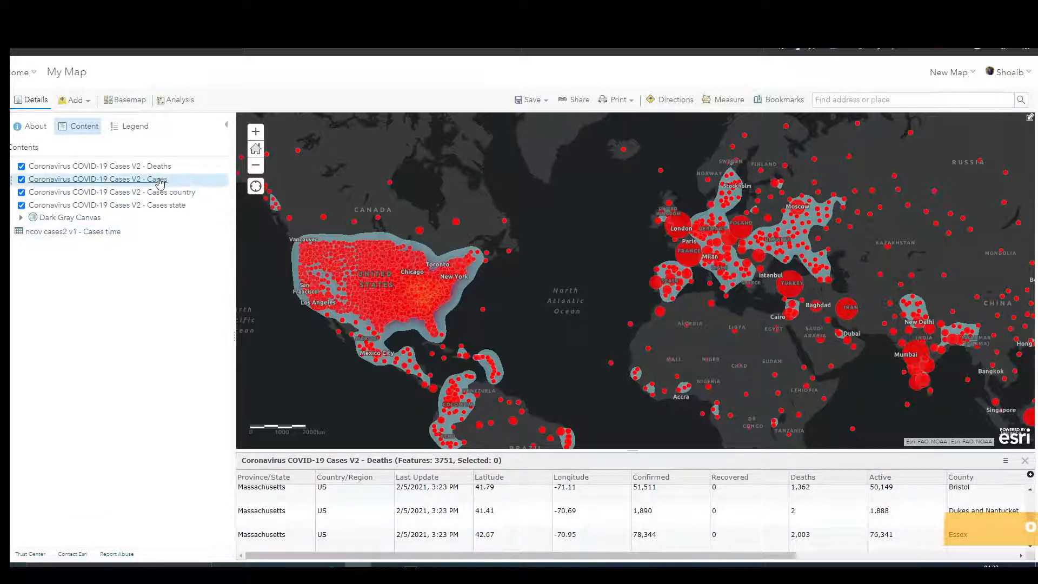
# Step: Change the Cases country layer's drawing style to Heat Map
pyautogui.moveTo(170, 195)
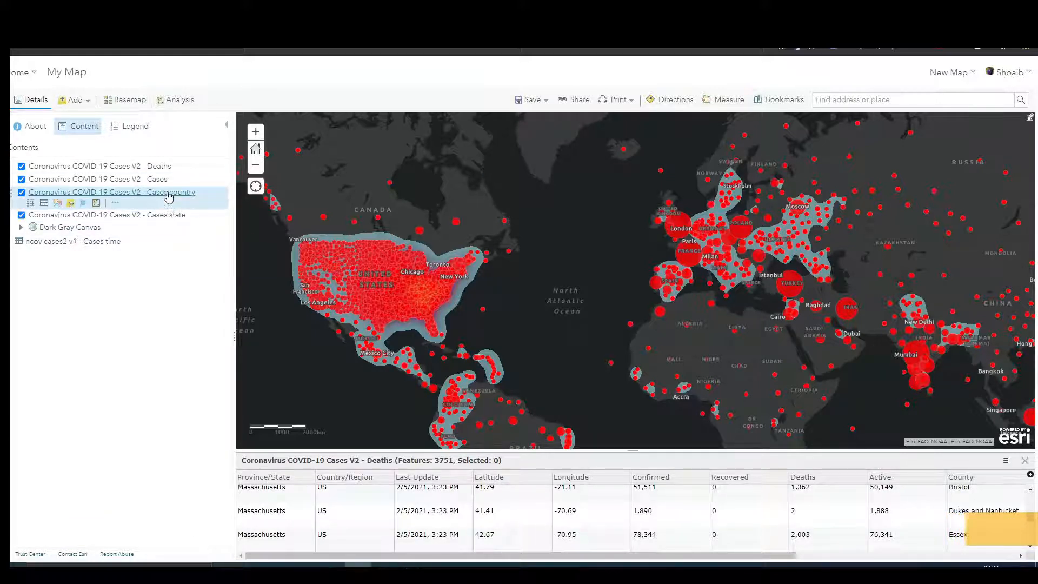
pyautogui.click(56, 204)
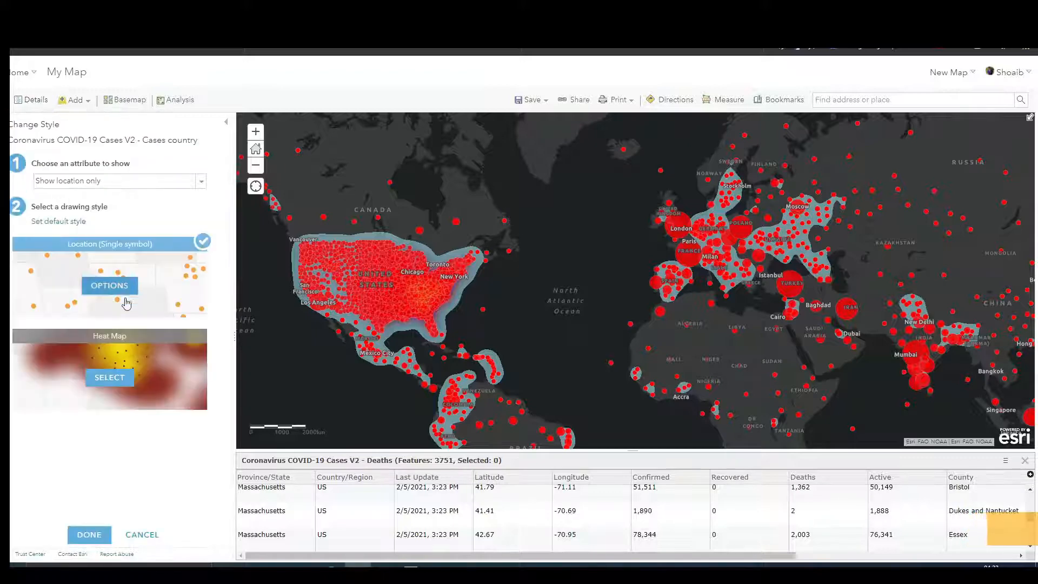
pyautogui.click(125, 376)
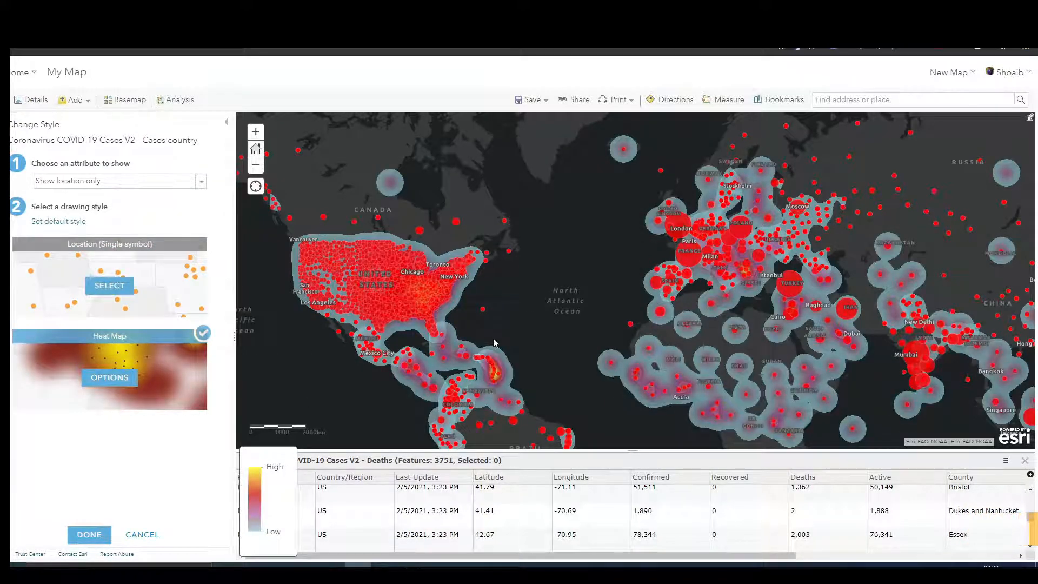
pyautogui.scroll(2, 498, 364)
pyautogui.moveTo(498, 364); pyautogui.dragTo(668, 338)
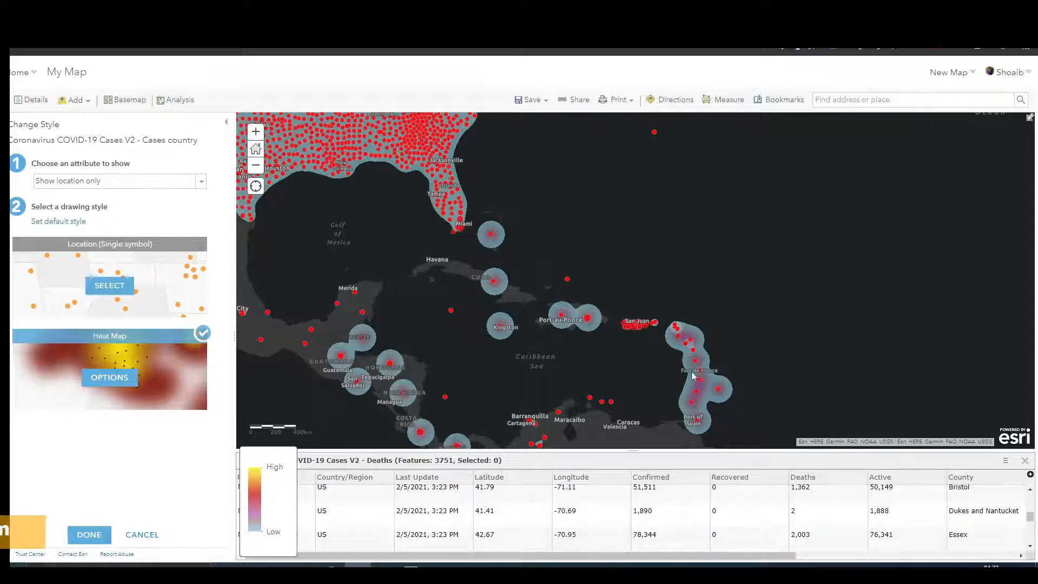
pyautogui.moveTo(516, 202); pyautogui.dragTo(759, 409)
pyautogui.scroll(-1, 601, 313)
pyautogui.moveTo(593, 250); pyautogui.dragTo(620, 321)
pyautogui.click(95, 535)
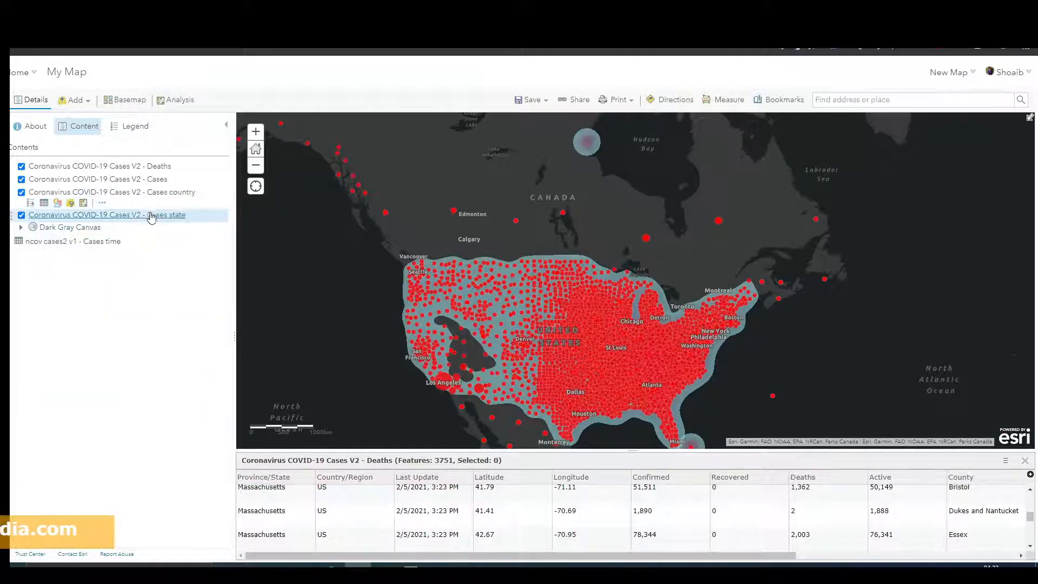
# Step: Change the Cases state layer's drawing style to Heat Map
pyautogui.moveTo(149, 213)
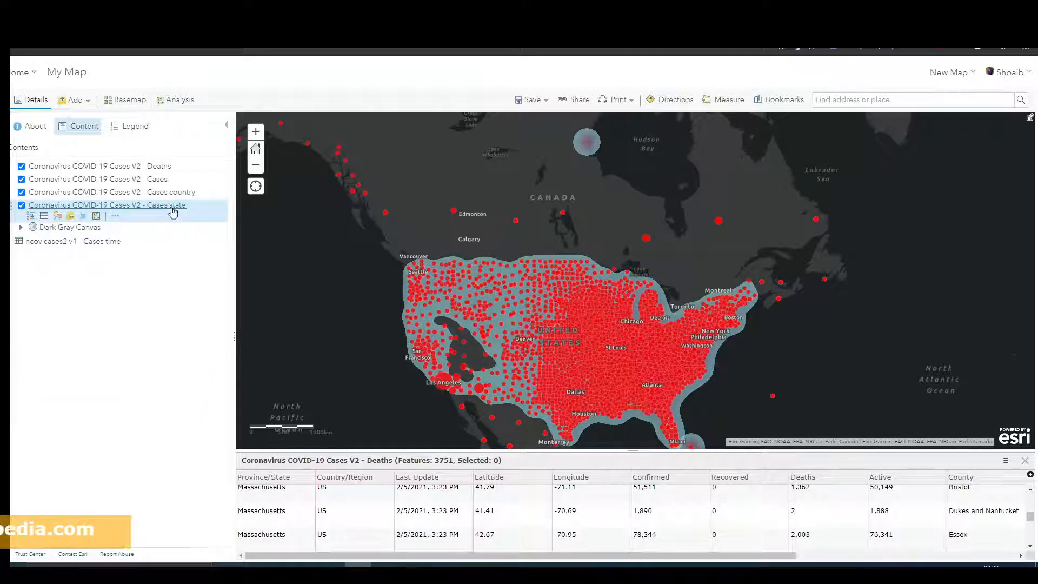
pyautogui.click(58, 218)
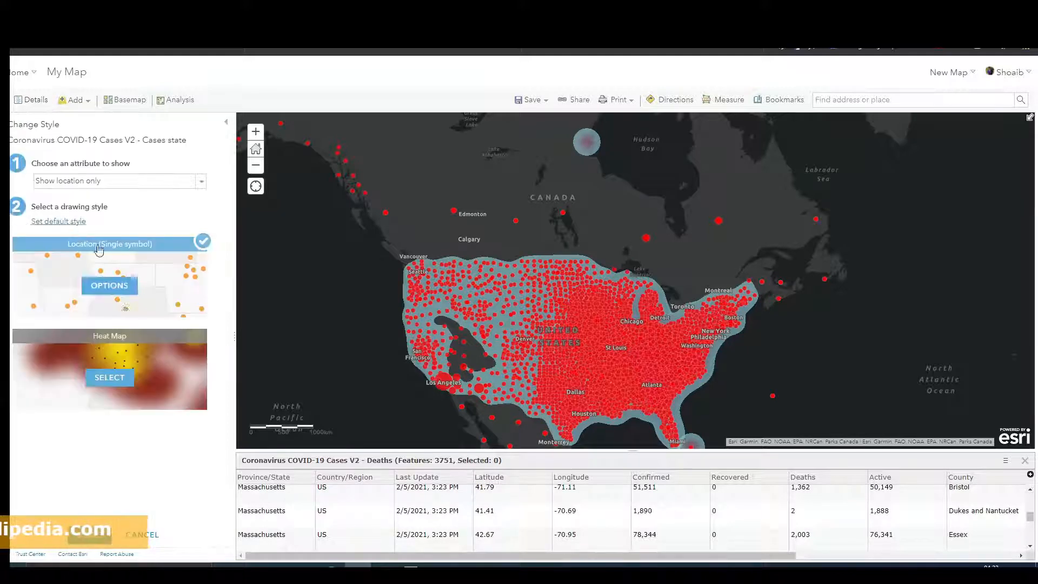
pyautogui.click(109, 377)
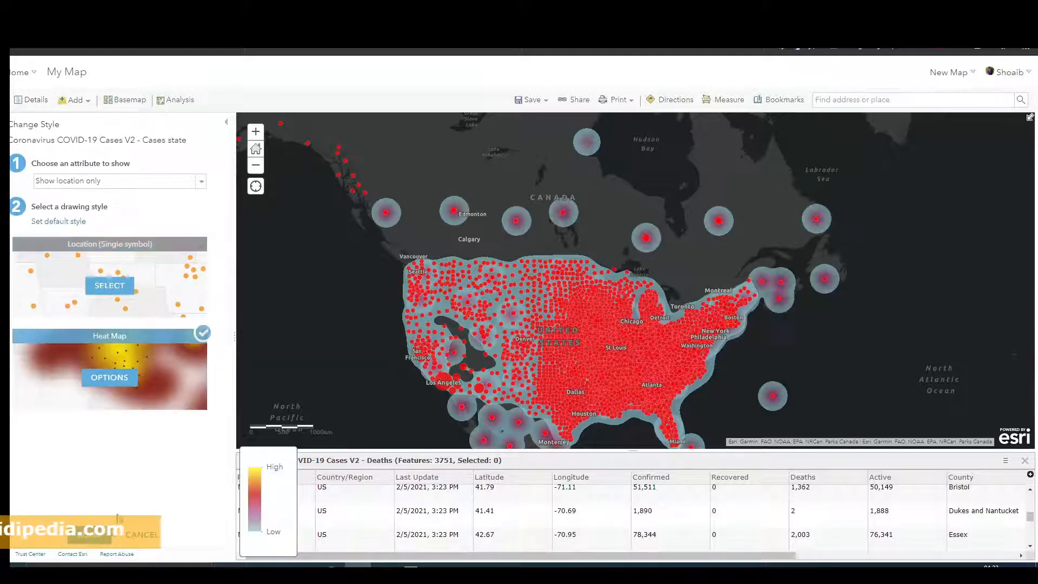
pyautogui.click(99, 535)
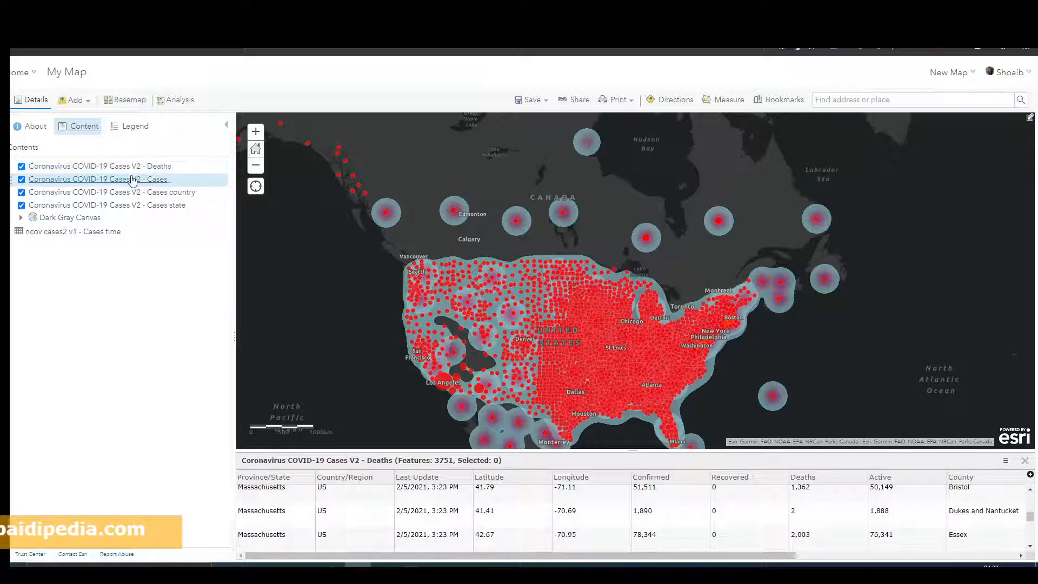
# Step: Change the Cases layer's drawing style to Heat Map, keeping Confirmed as the attribute
pyautogui.click(58, 193)
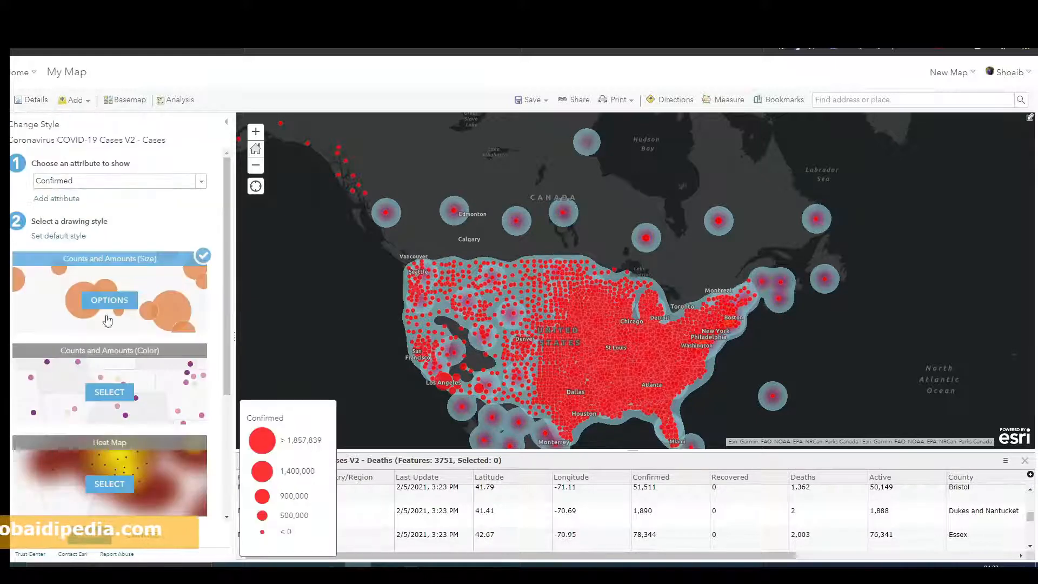
pyautogui.scroll(-2, 110, 380)
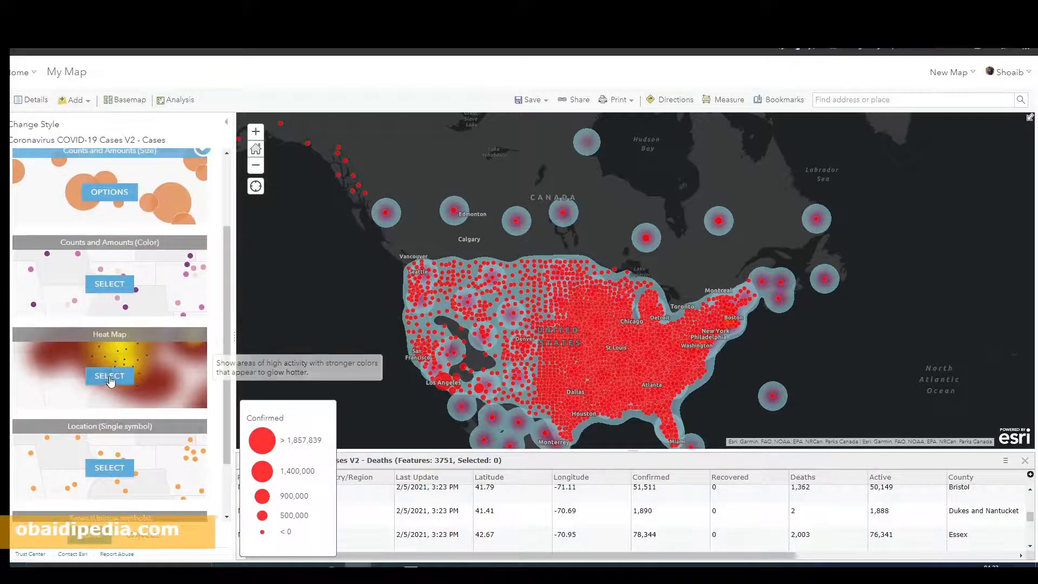
pyautogui.click(109, 376)
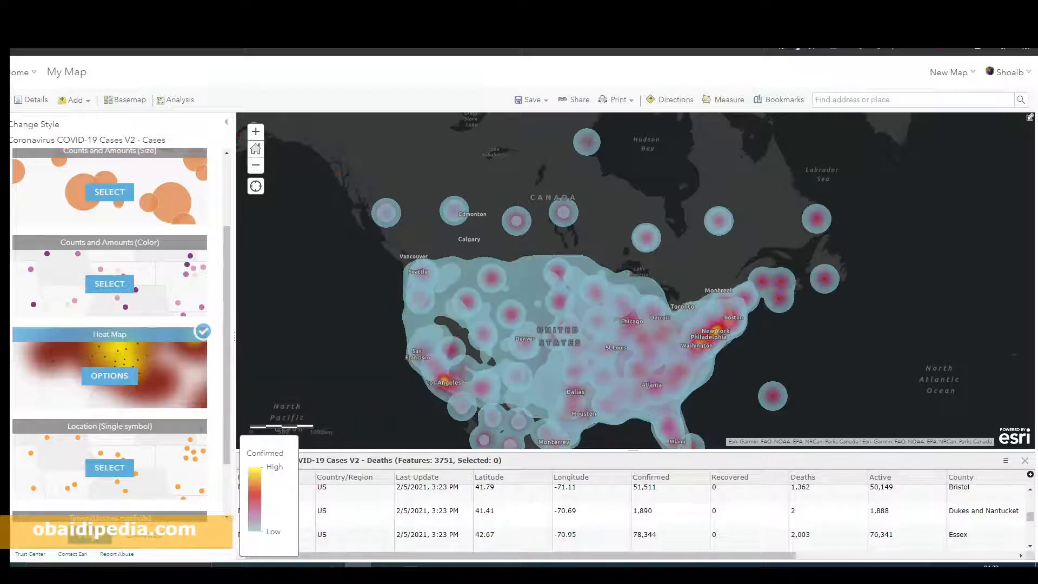
pyautogui.click(111, 535)
# Step: Display the map legend for the heat map layers
pyautogui.scroll(-3, 698, 272)
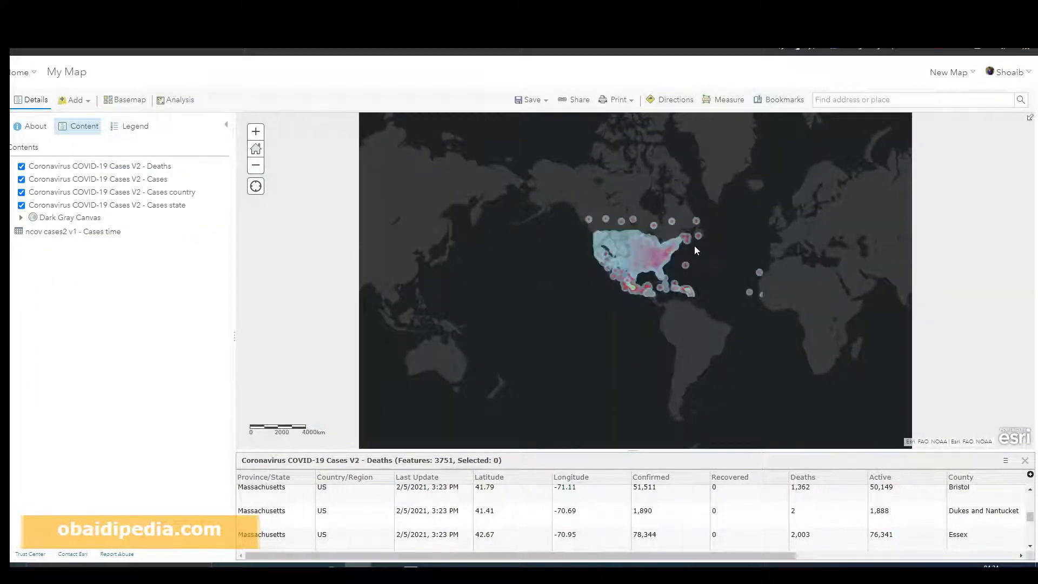
pyautogui.moveTo(697, 249); pyautogui.dragTo(569, 256)
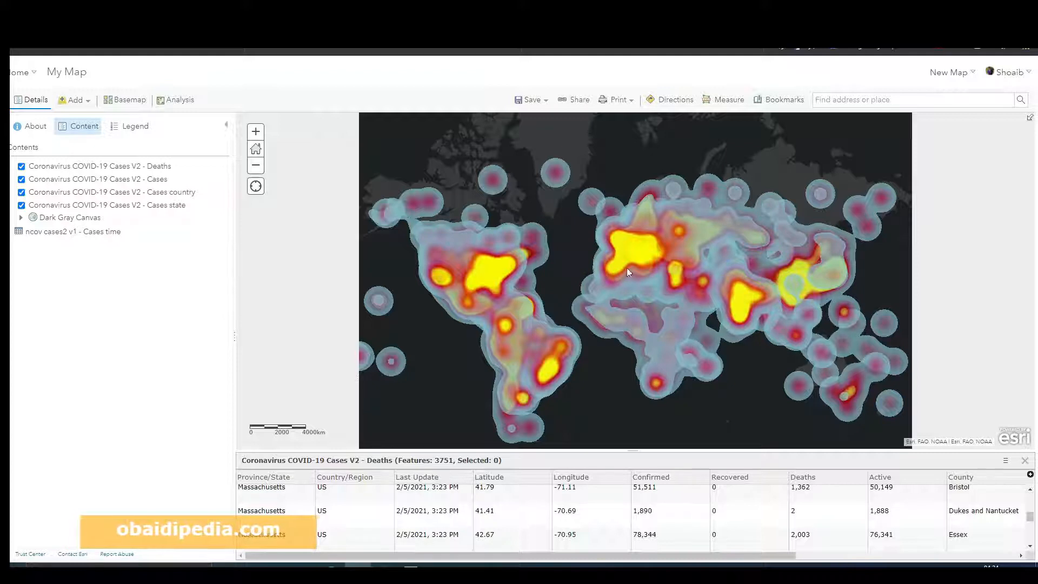
pyautogui.click(133, 126)
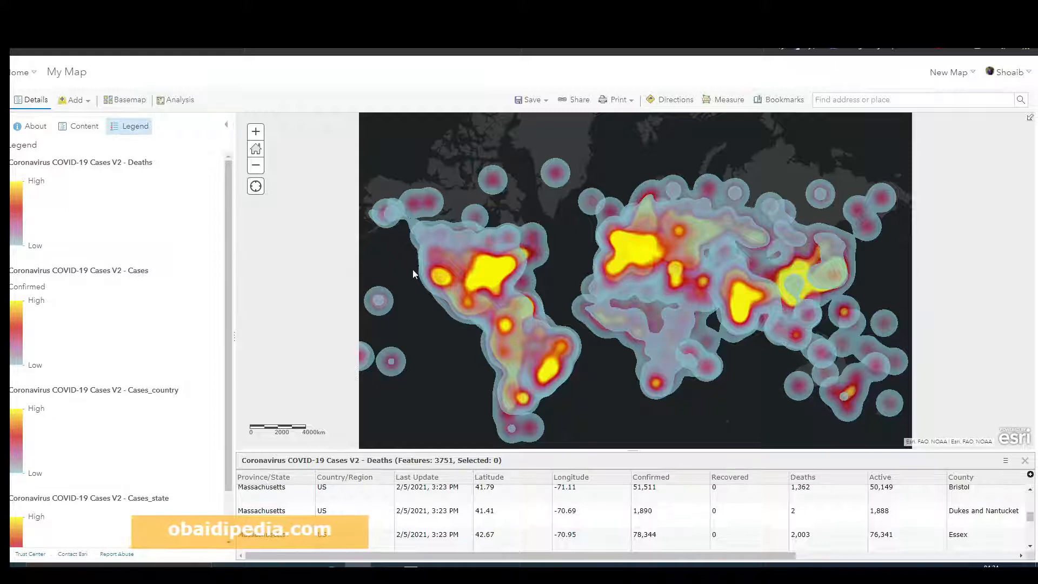
# Step: Explore the heat map across the Americas, zooming into the Caribbean islands
pyautogui.moveTo(413, 274); pyautogui.dragTo(446, 269)
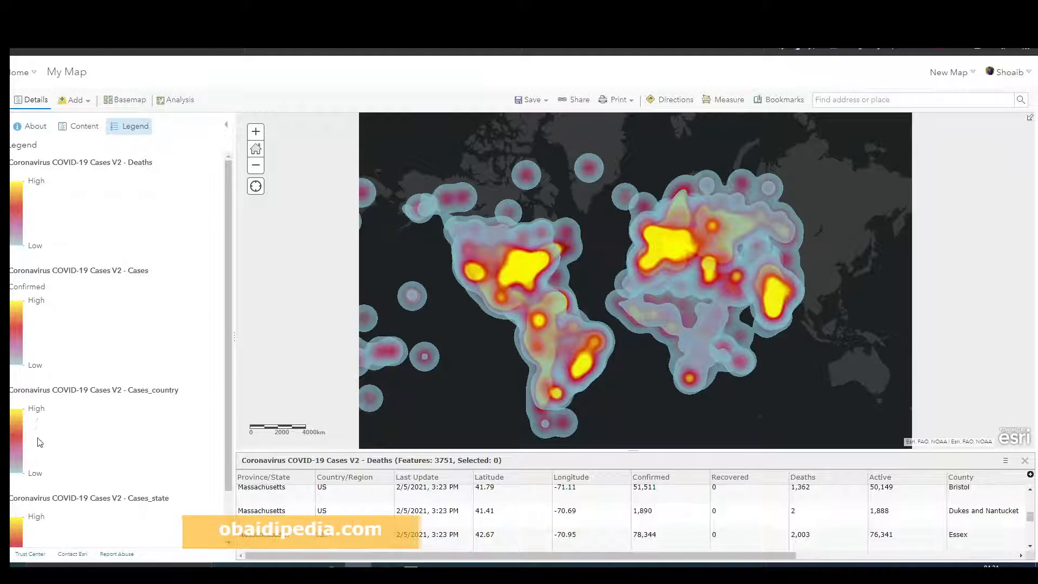
pyautogui.scroll(-1, 120, 519)
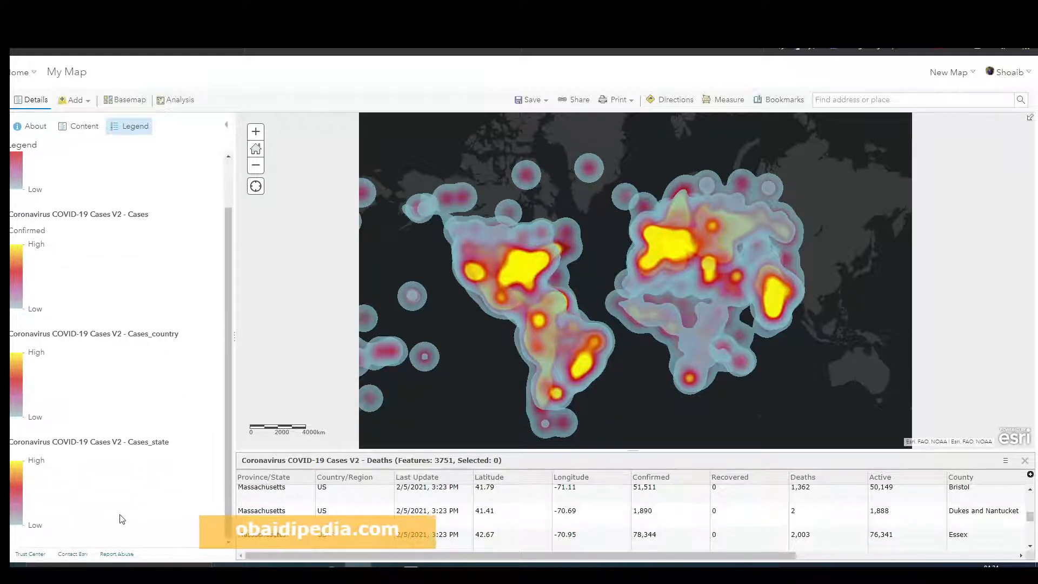
pyautogui.scroll(1, 108, 493)
pyautogui.scroll(1, 563, 274)
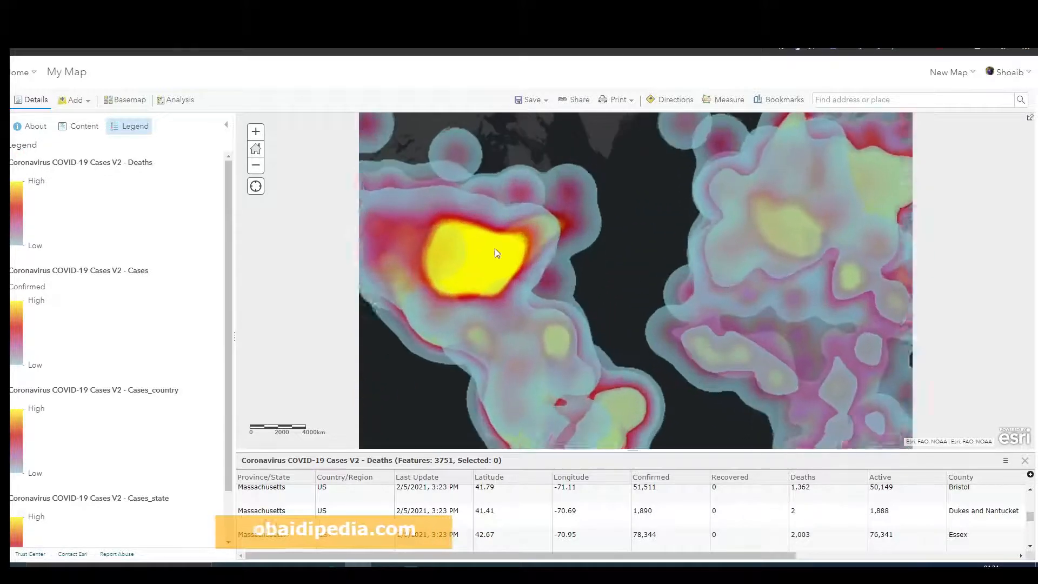
pyautogui.moveTo(495, 248); pyautogui.dragTo(605, 271)
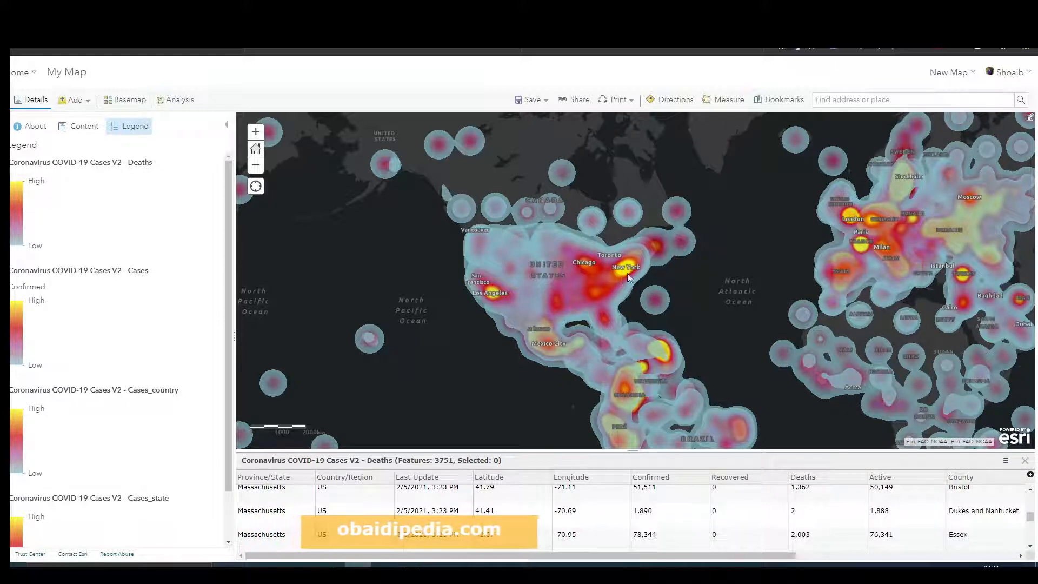
pyautogui.moveTo(653, 306); pyautogui.dragTo(660, 277)
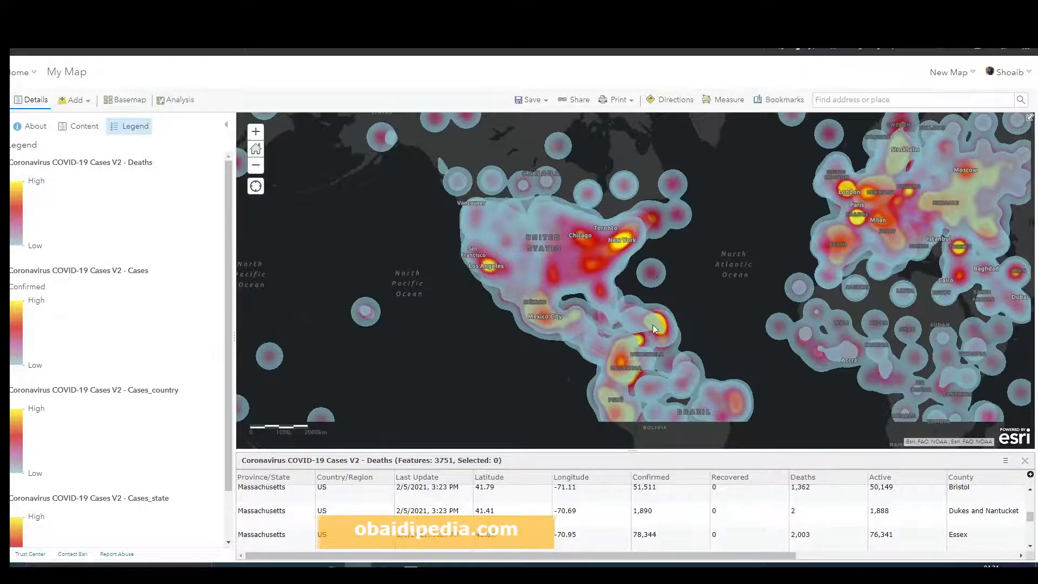
pyautogui.scroll(1, 659, 326)
pyautogui.moveTo(660, 324); pyautogui.dragTo(654, 303)
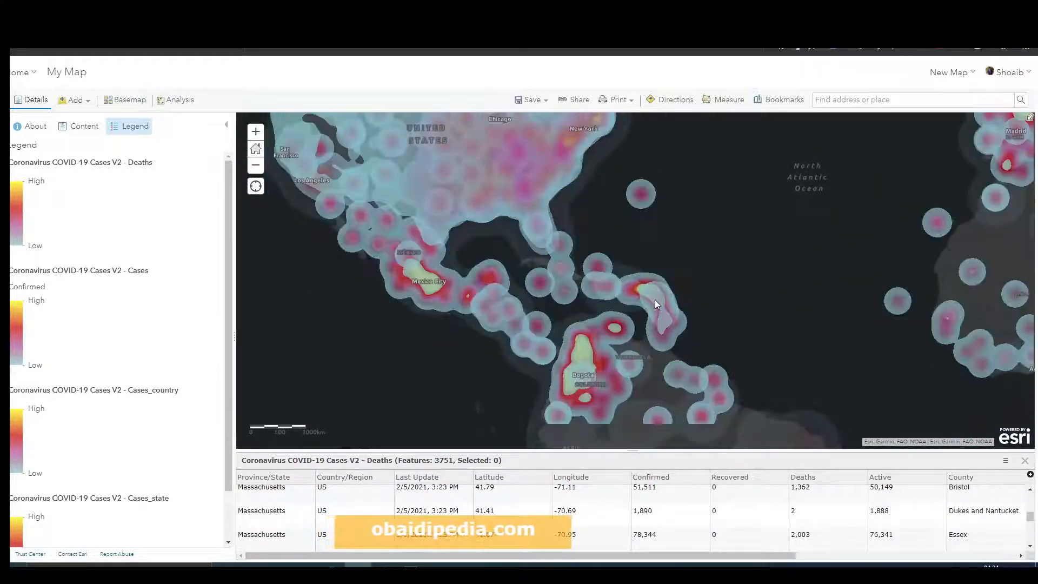
pyautogui.scroll(1, 654, 300)
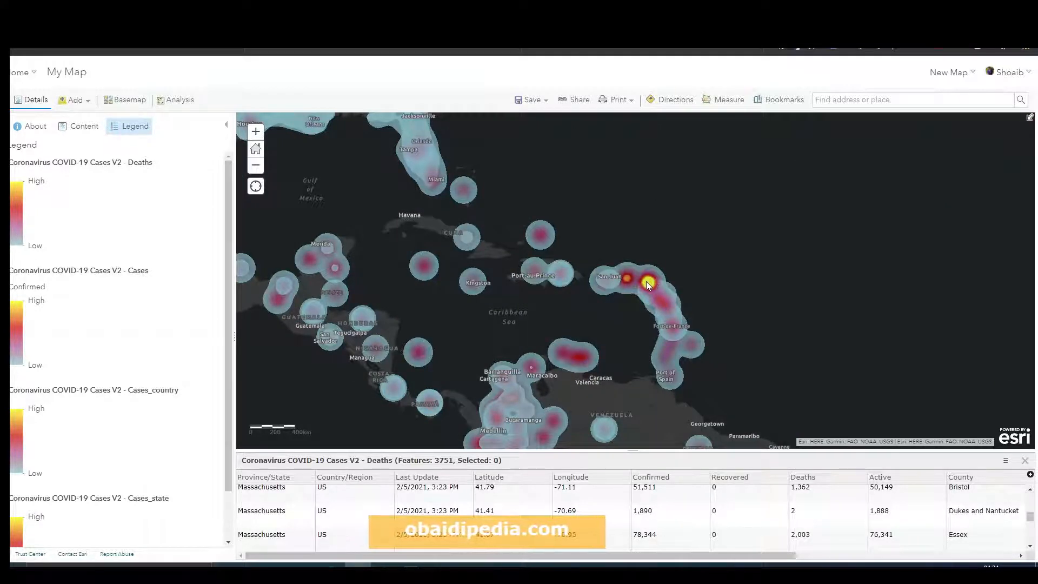
pyautogui.scroll(2, 648, 283)
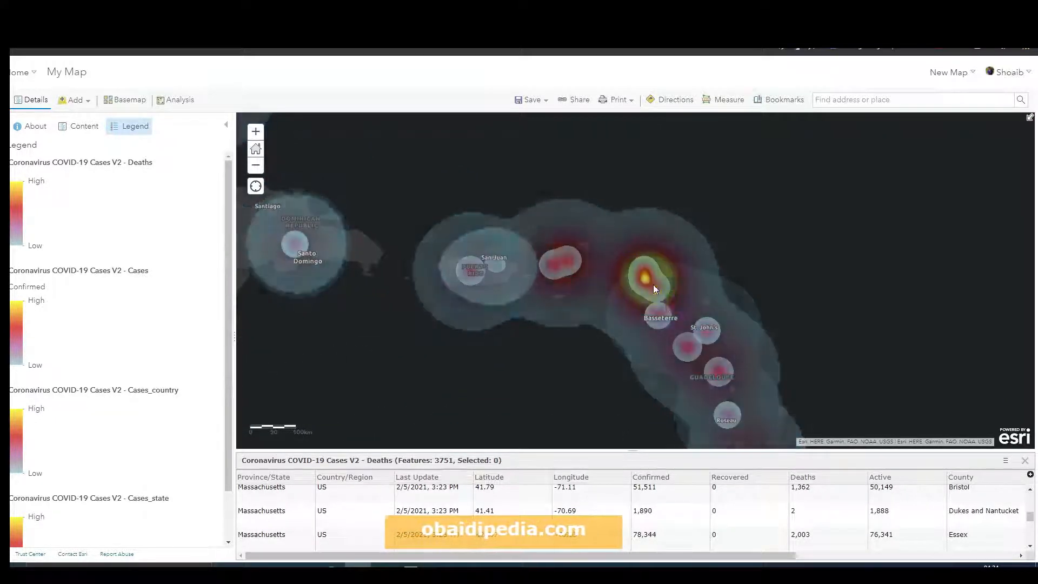
# Step: Zoom out from the Caribbean islands to view the heat map across the whole world
pyautogui.scroll(2, 653, 284)
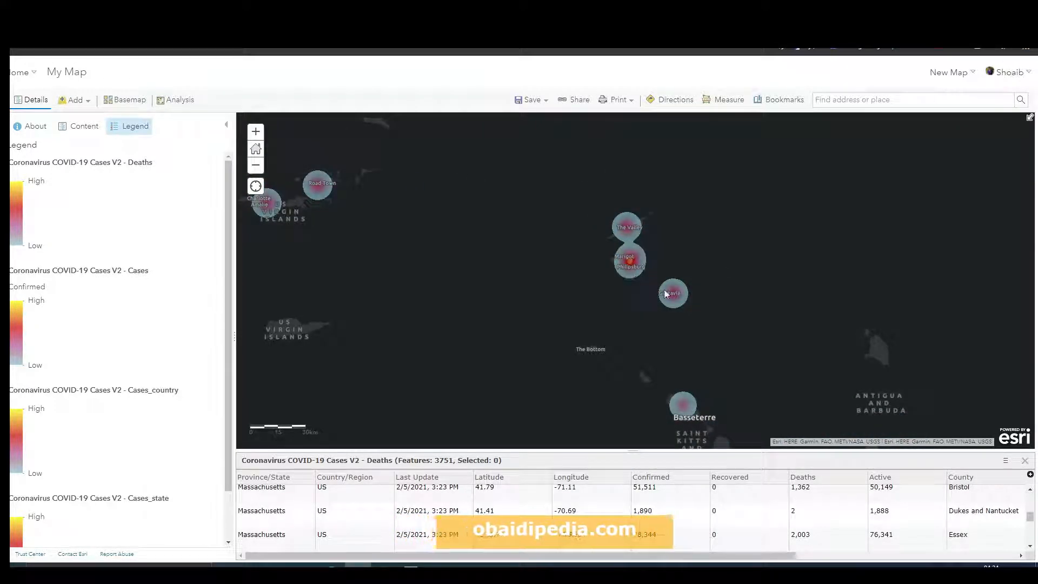
pyautogui.scroll(-1, 671, 296)
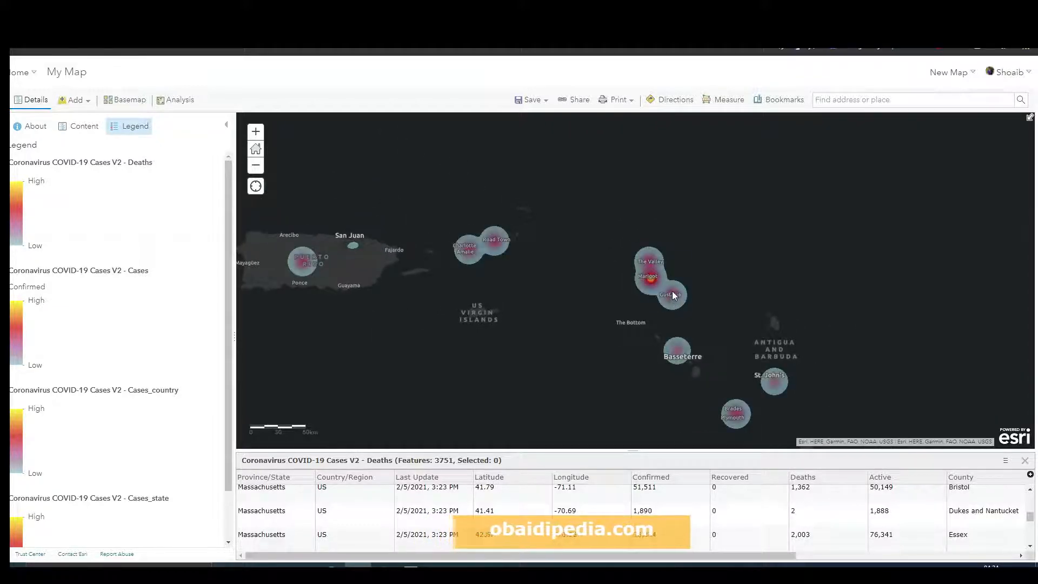
pyautogui.scroll(-4, 672, 292)
pyautogui.scroll(-2, 755, 235)
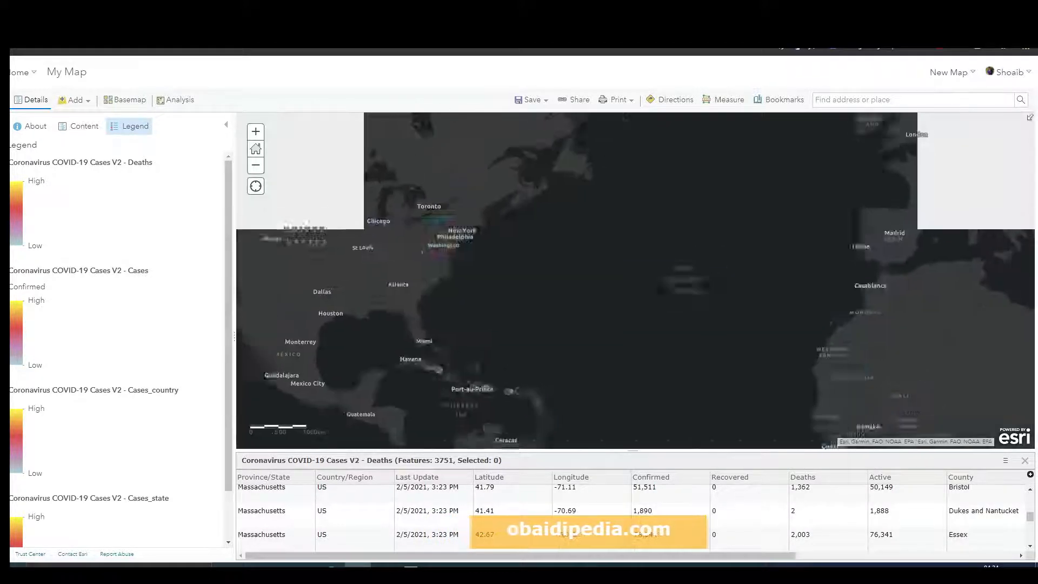
pyautogui.scroll(-2, 679, 316)
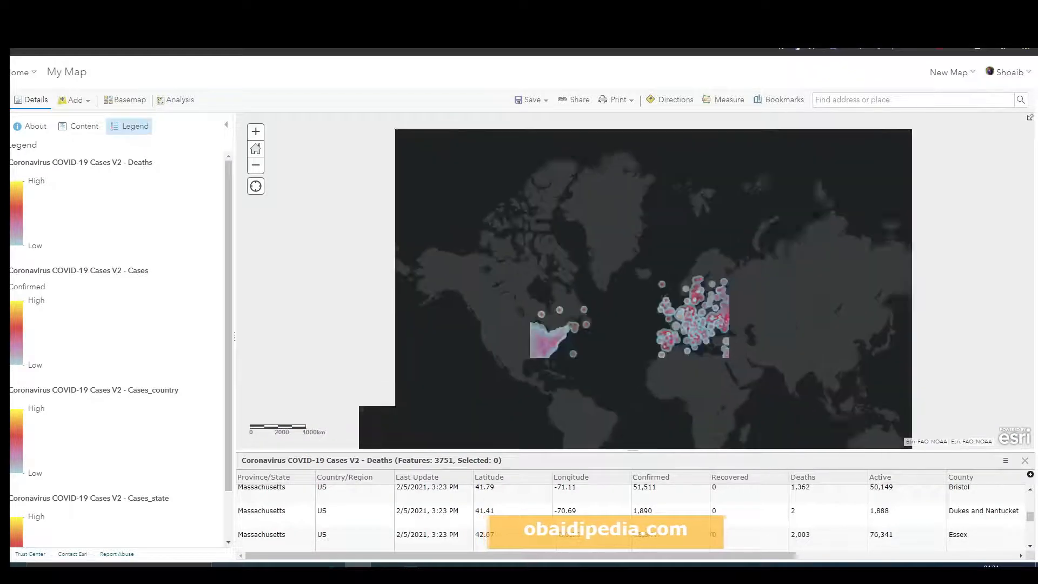
pyautogui.moveTo(680, 298); pyautogui.dragTo(622, 263)
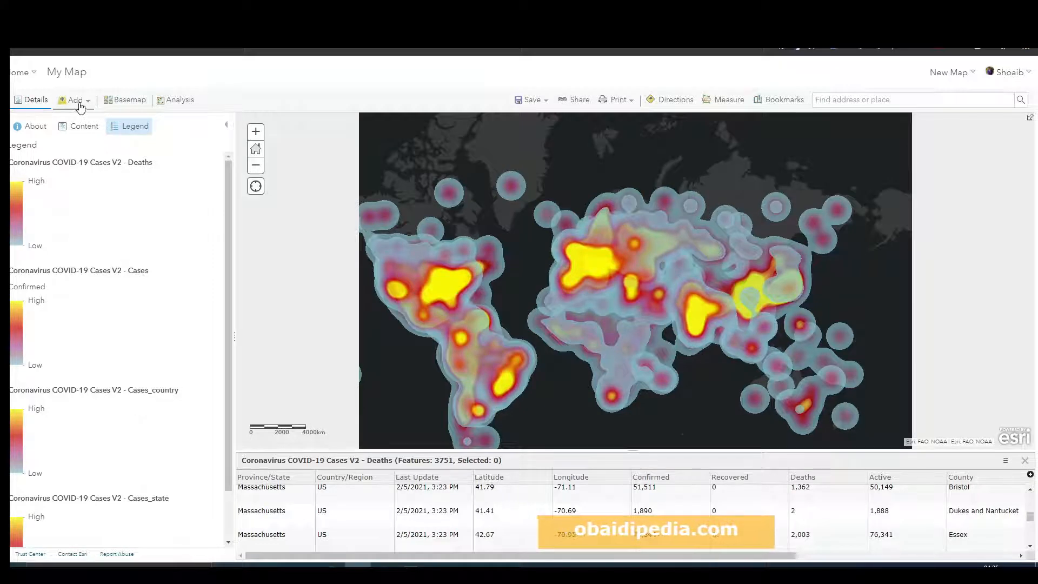
# Step: Collapse and reopen the details pane, review the legend entries, and switch to the layer contents list
pyautogui.click(36, 101)
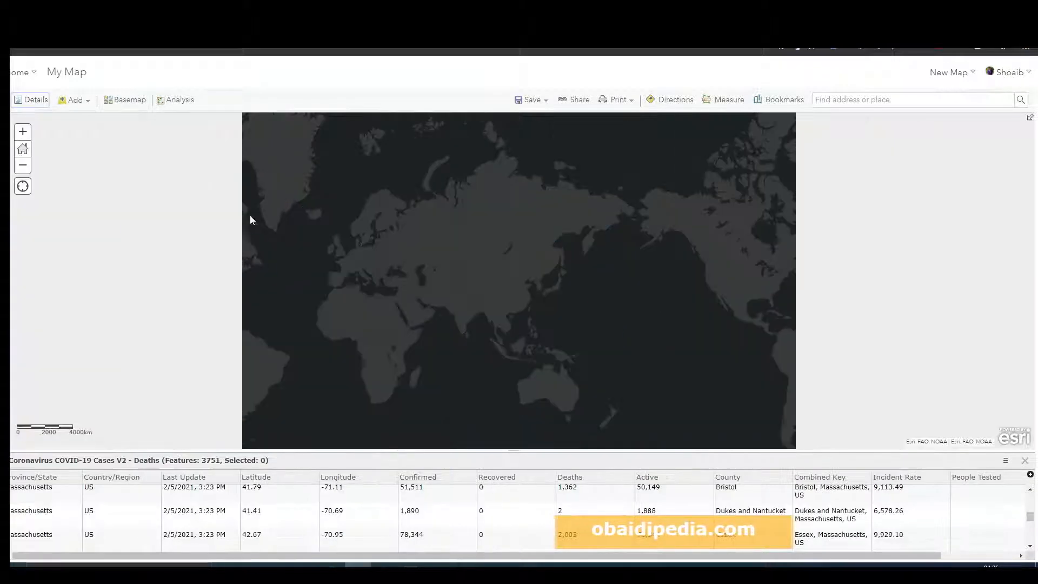
pyautogui.moveTo(323, 234); pyautogui.dragTo(441, 231)
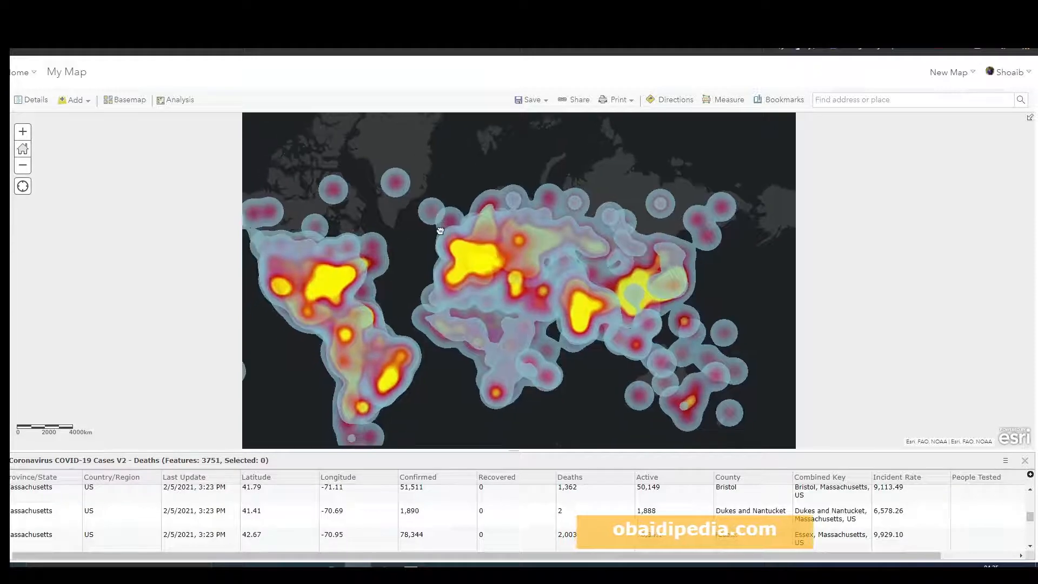
pyautogui.click(30, 103)
pyautogui.scroll(-1, 139, 443)
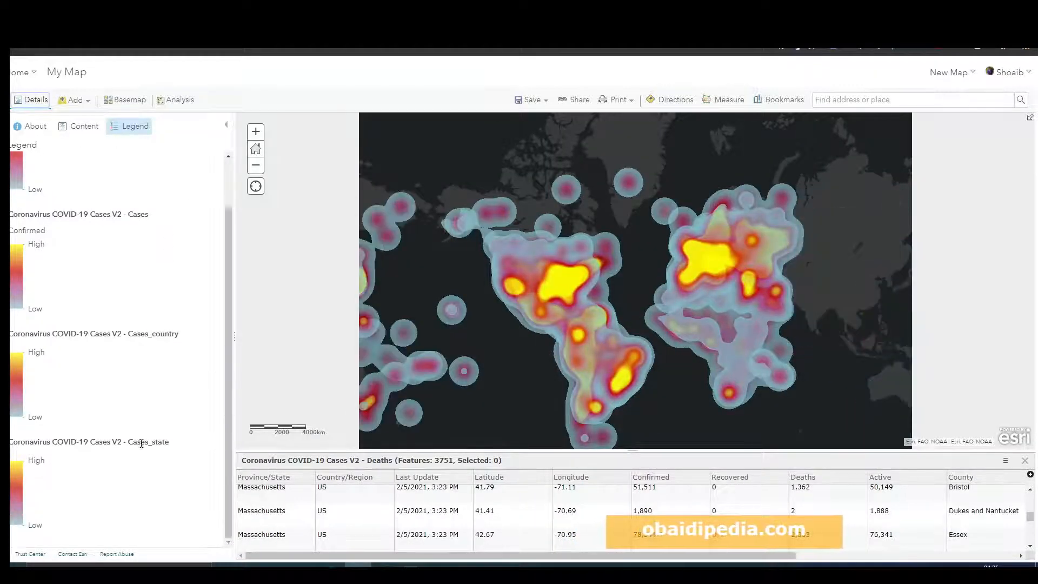
pyautogui.scroll(1, 139, 456)
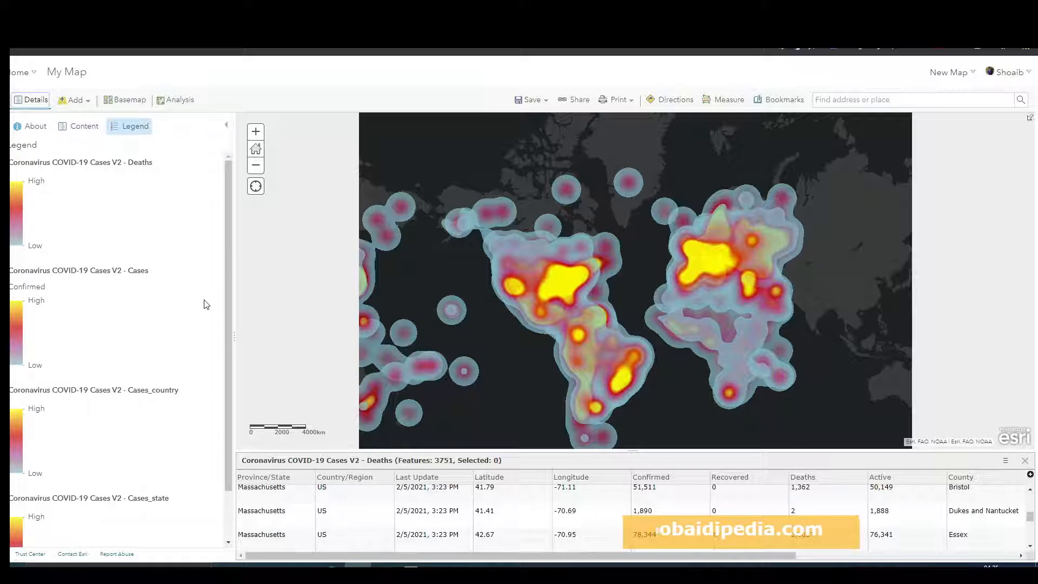
pyautogui.click(86, 127)
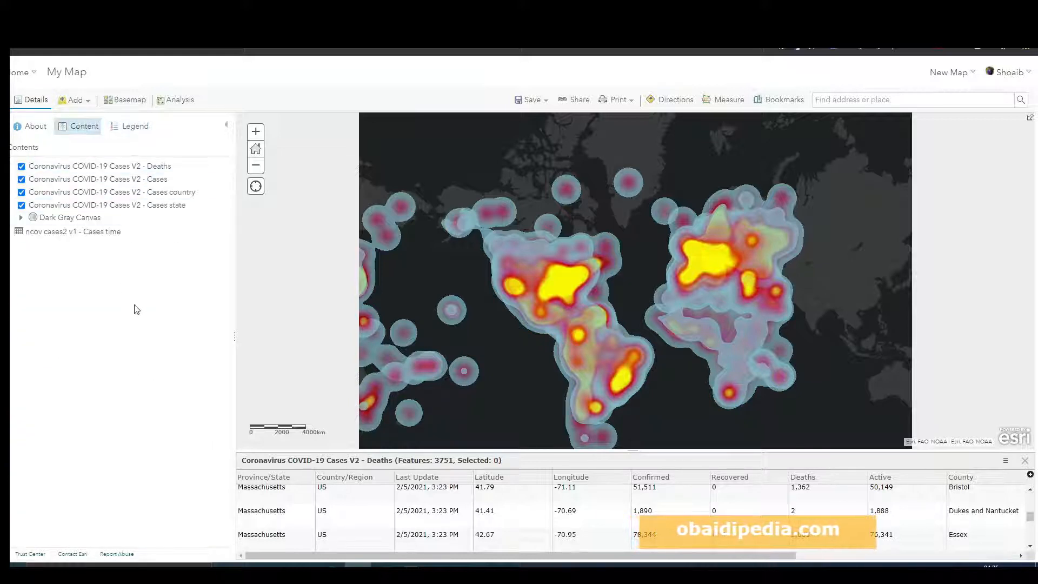
pyautogui.moveTo(624, 281); pyautogui.dragTo(623, 248)
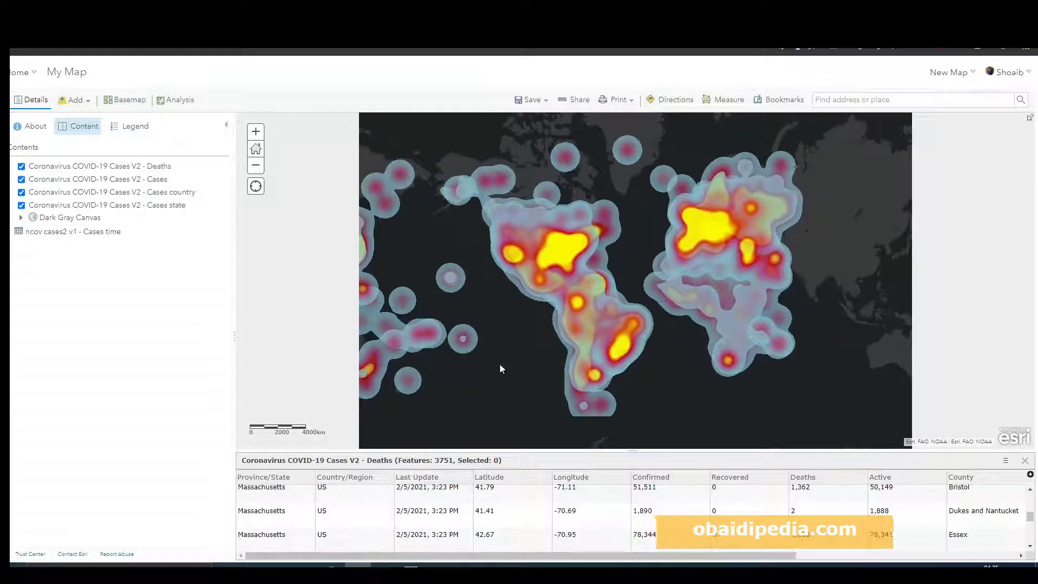
pyautogui.moveTo(453, 261); pyautogui.dragTo(492, 257)
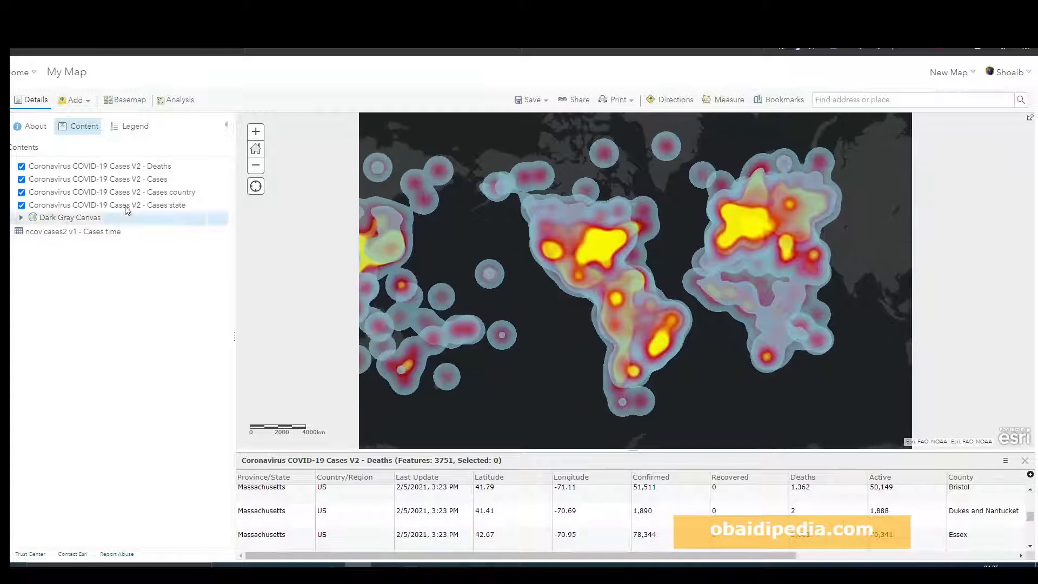
pyautogui.moveTo(73, 169)
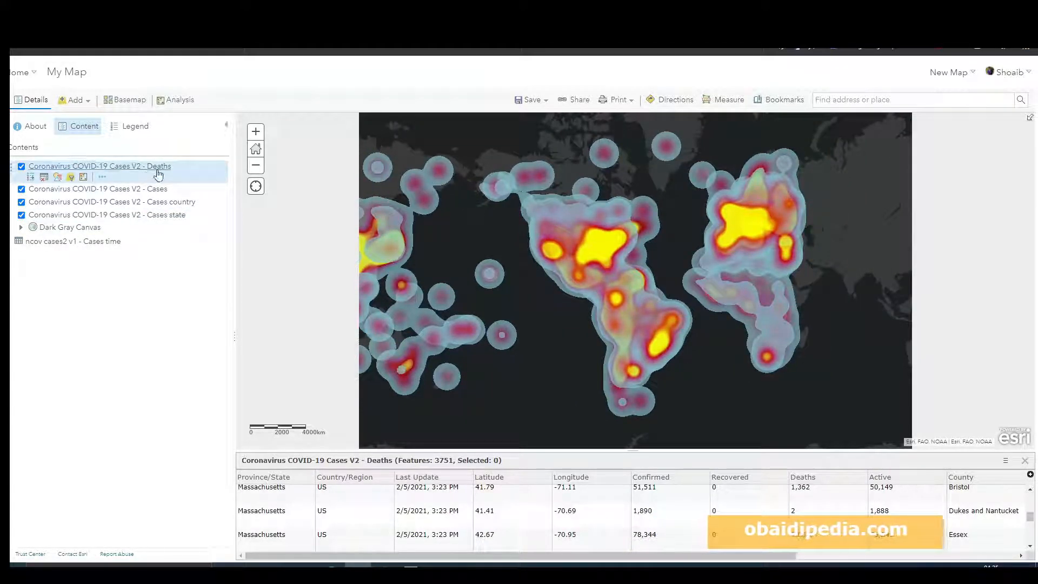
# Step: Try styling the Deaths layer as Location (Single symbol) and as unique types by Country/Region, then cancel
pyautogui.click(57, 177)
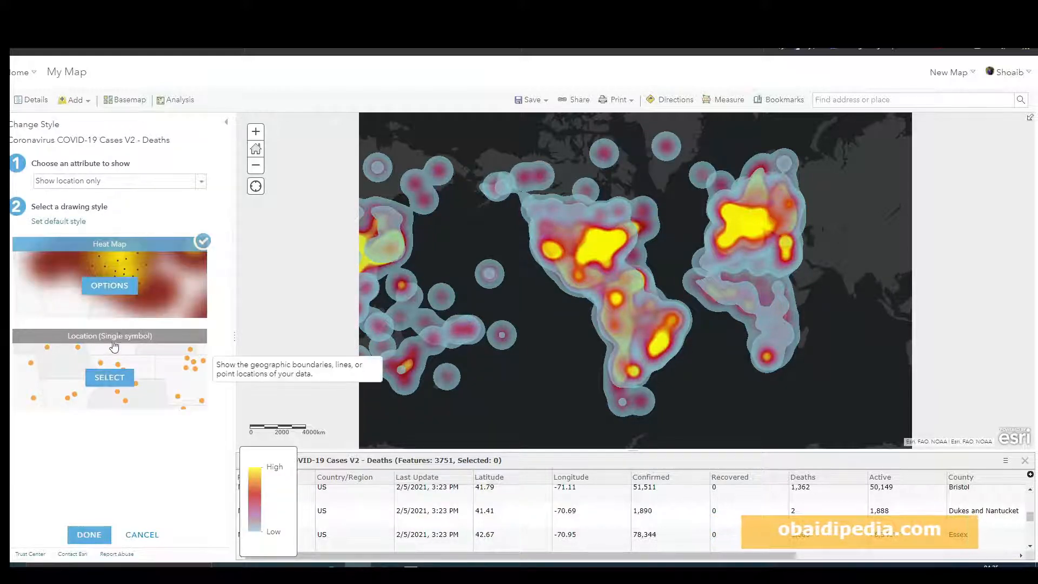
pyautogui.click(108, 377)
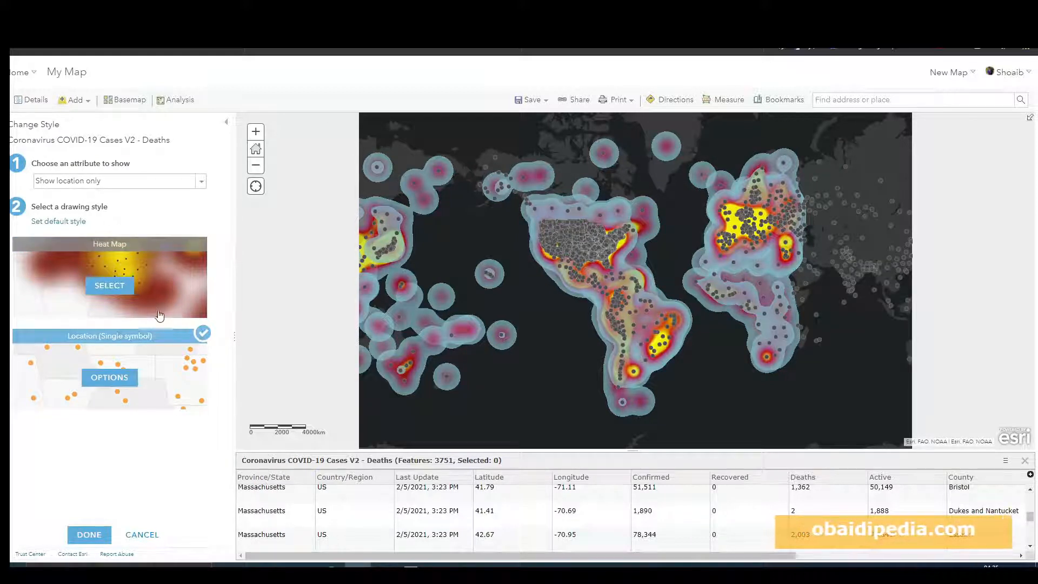
pyautogui.click(124, 181)
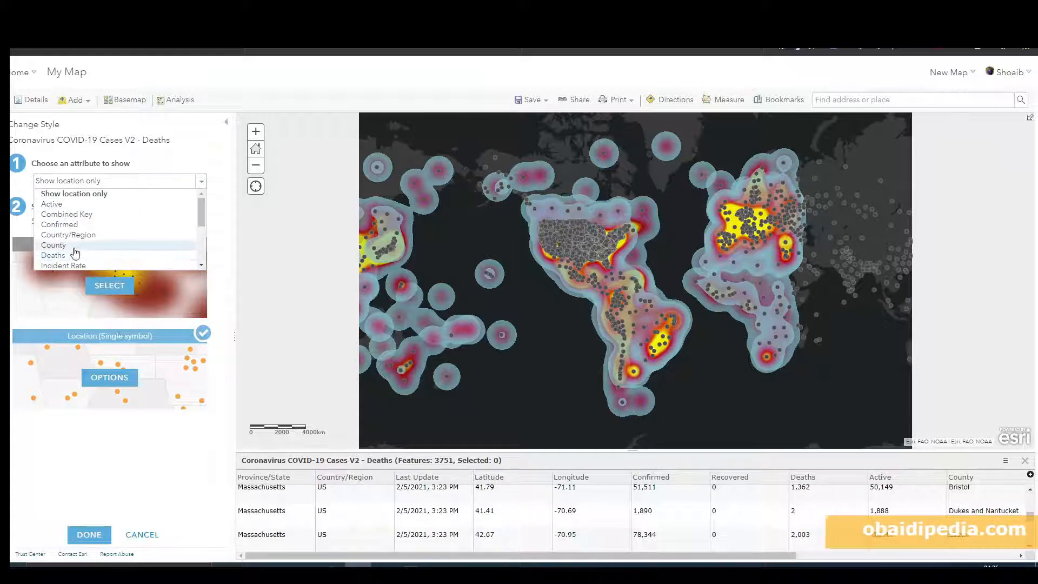
pyautogui.click(80, 236)
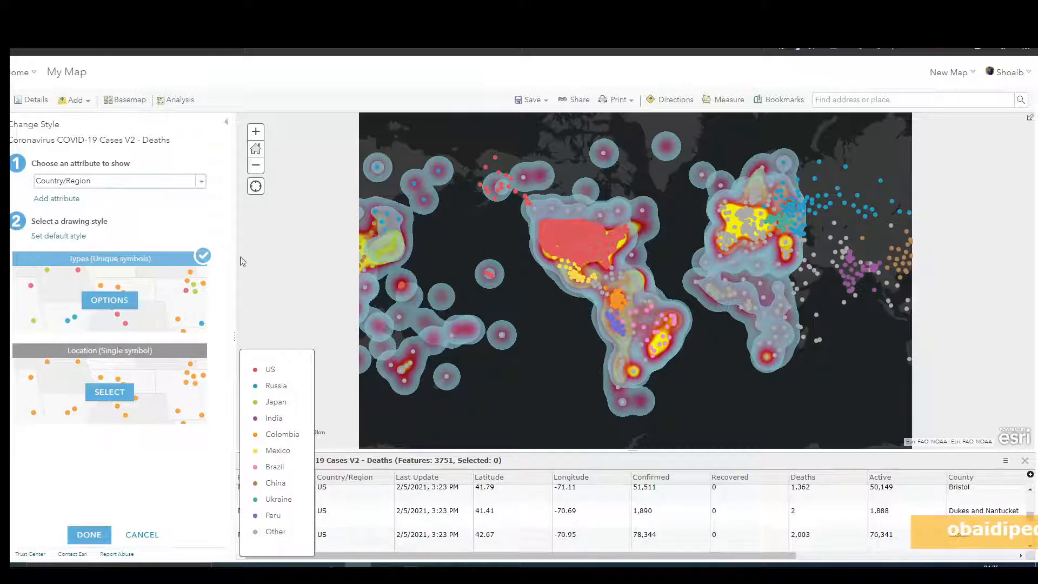
pyautogui.click(129, 538)
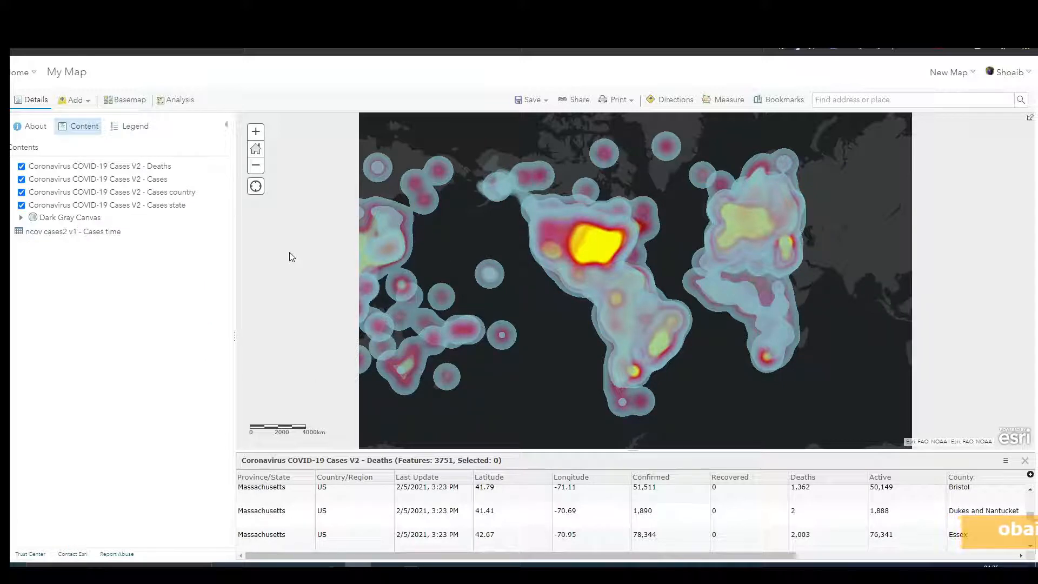
# Step: Try styling the Deaths layer by the Deaths attribute as Counts and Amounts (Size), then back out
pyautogui.click(154, 169)
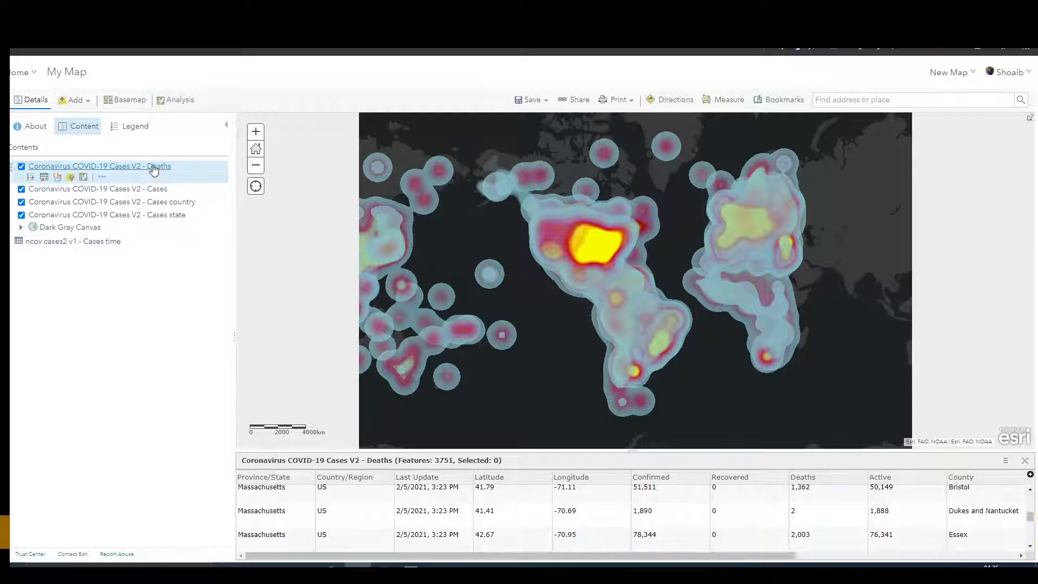
pyautogui.click(58, 179)
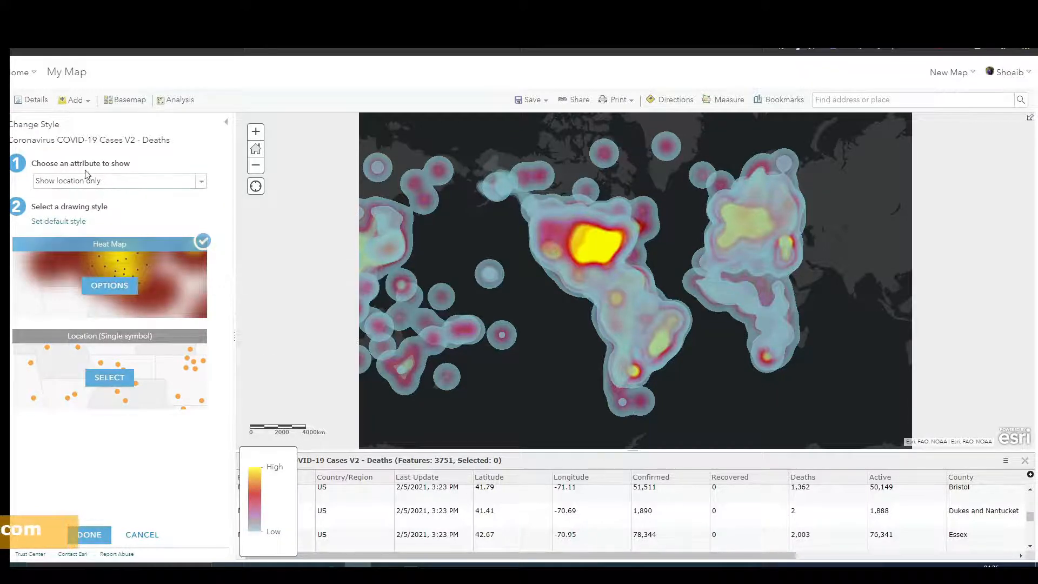
pyautogui.click(111, 184)
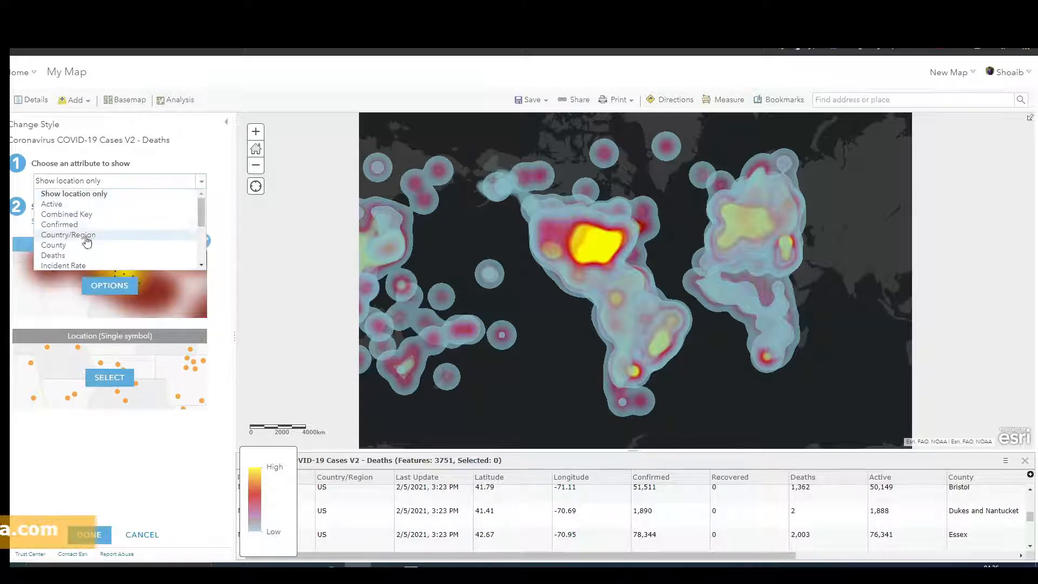
pyautogui.scroll(-3, 81, 238)
pyautogui.scroll(3, 86, 251)
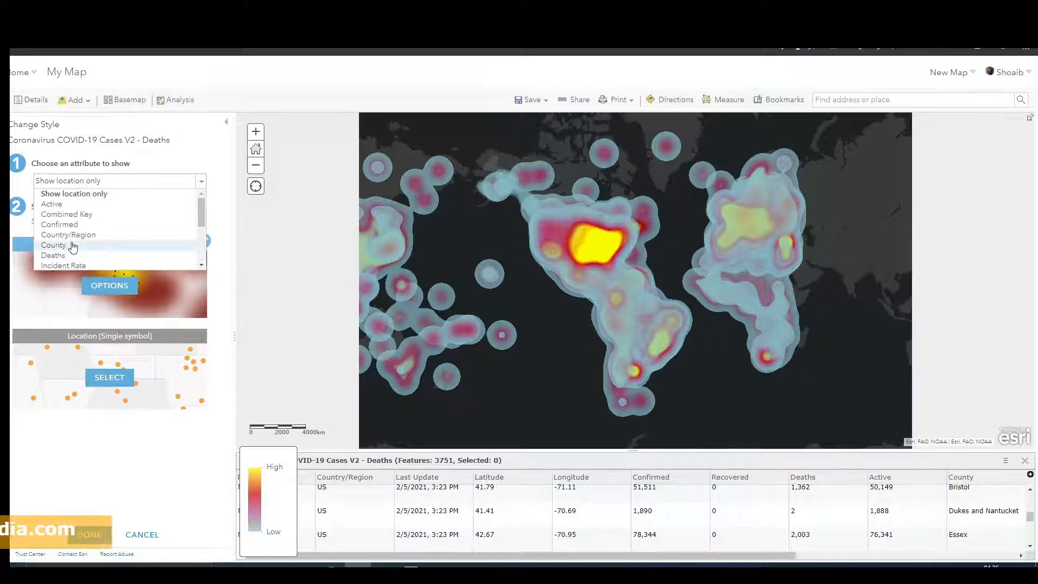
pyautogui.click(74, 256)
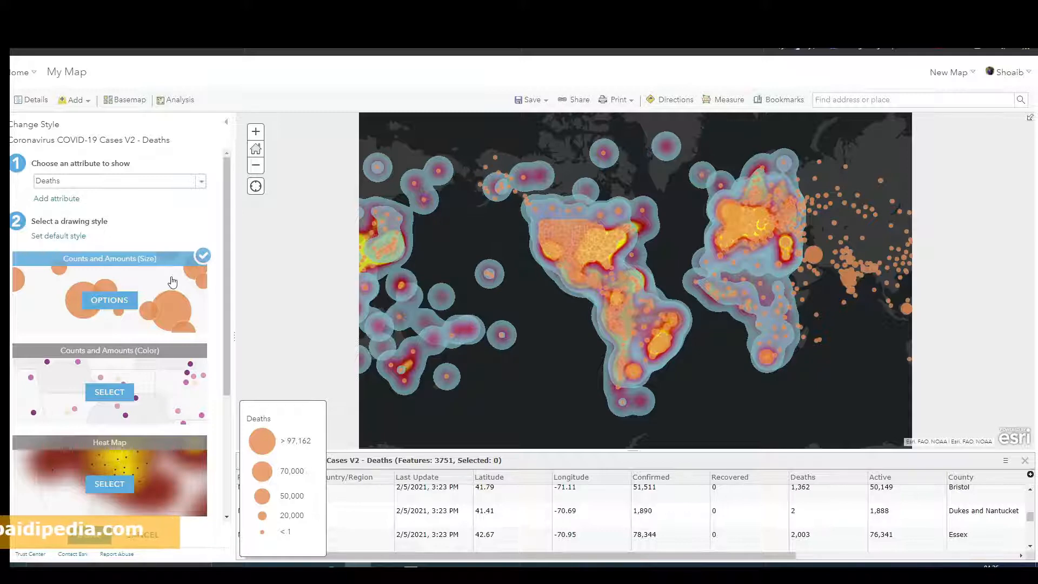
pyautogui.scroll(-1, 166, 297)
pyautogui.scroll(-2, 166, 297)
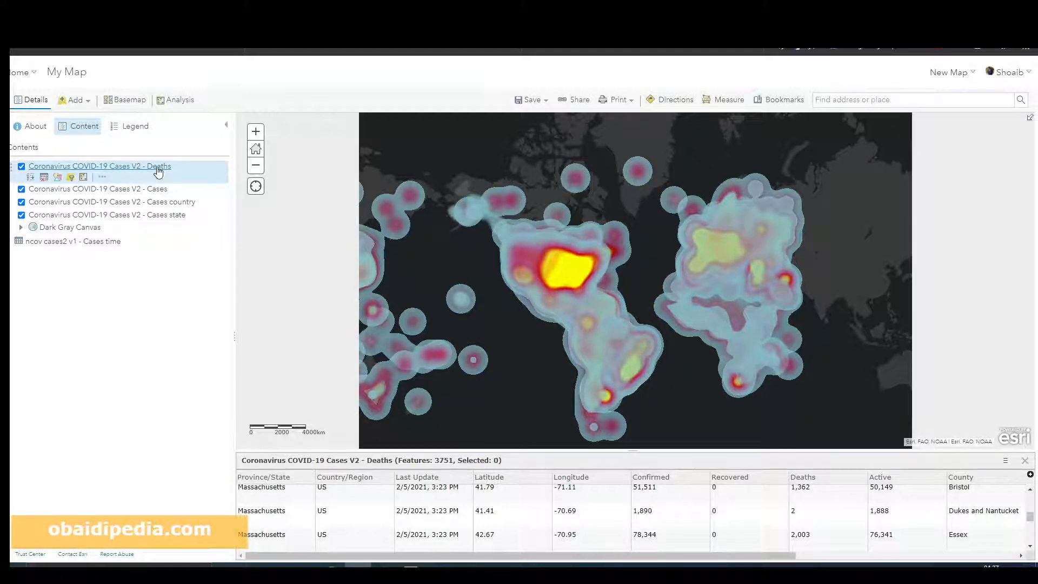
# Step: Style the Deaths layer as Types (Unique symbols) by County and review the symbol options
pyautogui.click(57, 178)
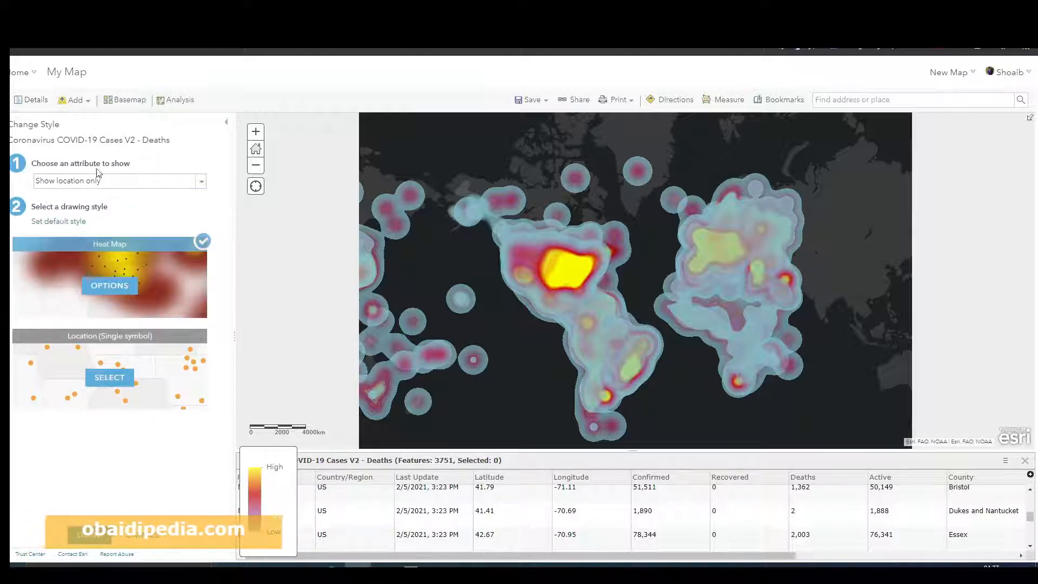
pyautogui.click(54, 186)
pyautogui.scroll(-5, 91, 238)
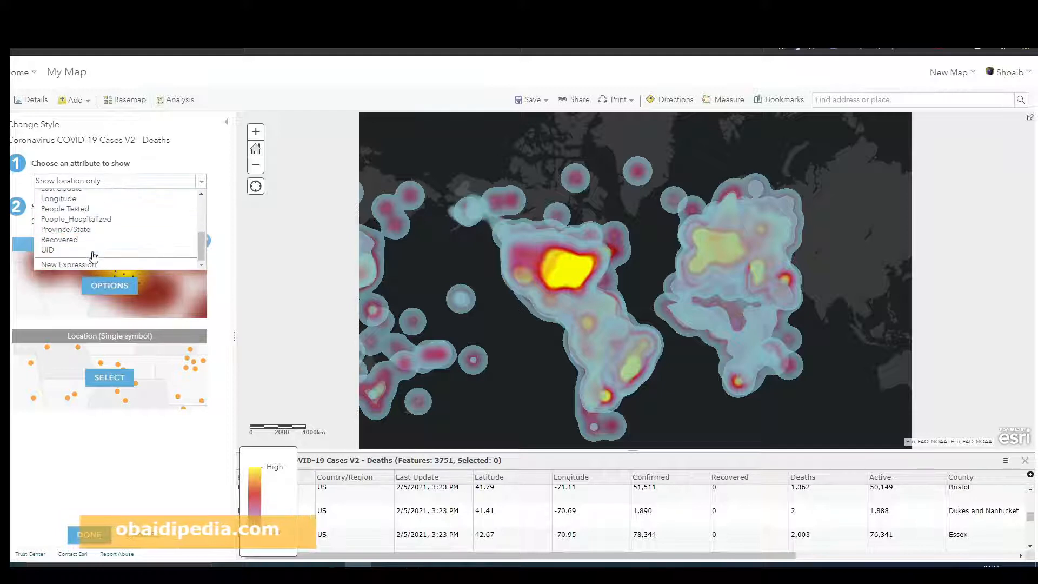
pyautogui.scroll(5, 70, 238)
pyautogui.click(65, 206)
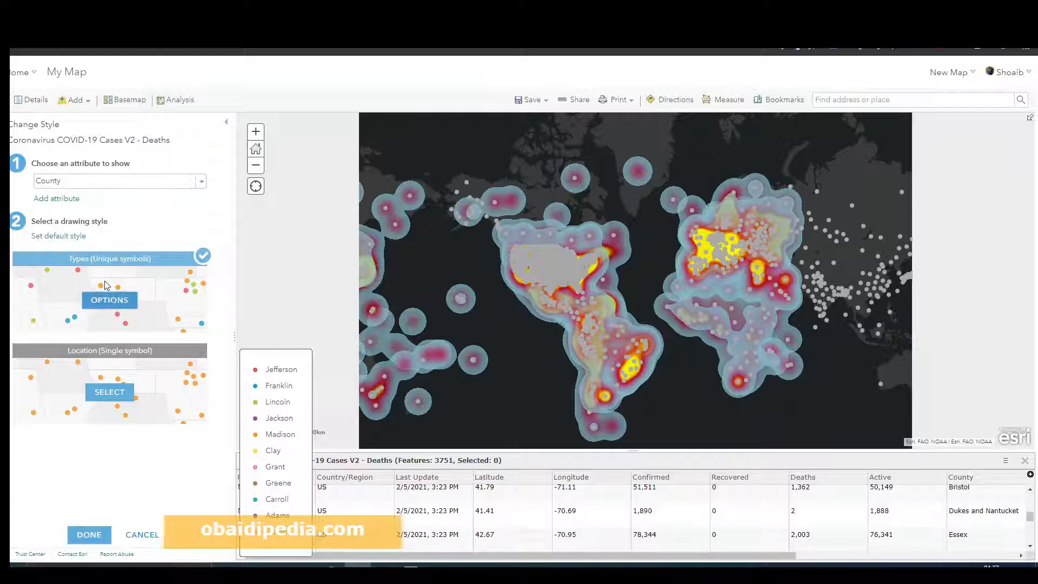
pyautogui.click(113, 300)
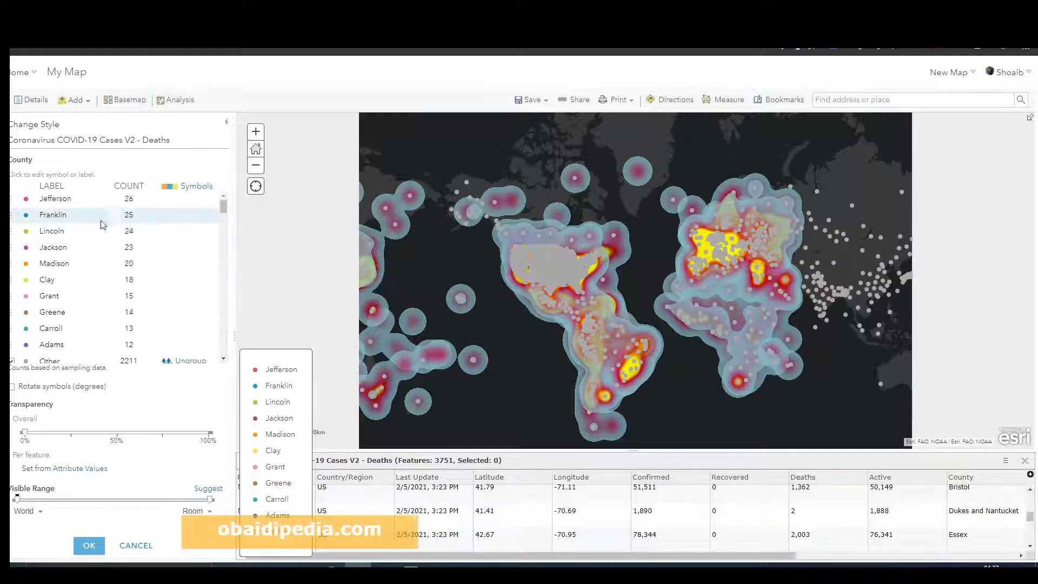
pyautogui.scroll(-3, 102, 227)
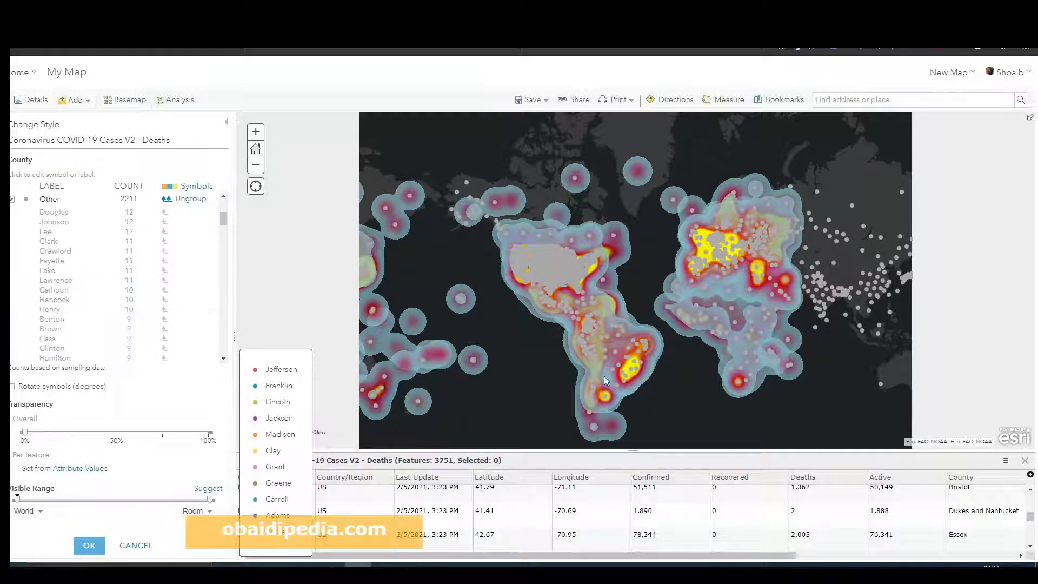
pyautogui.click(89, 545)
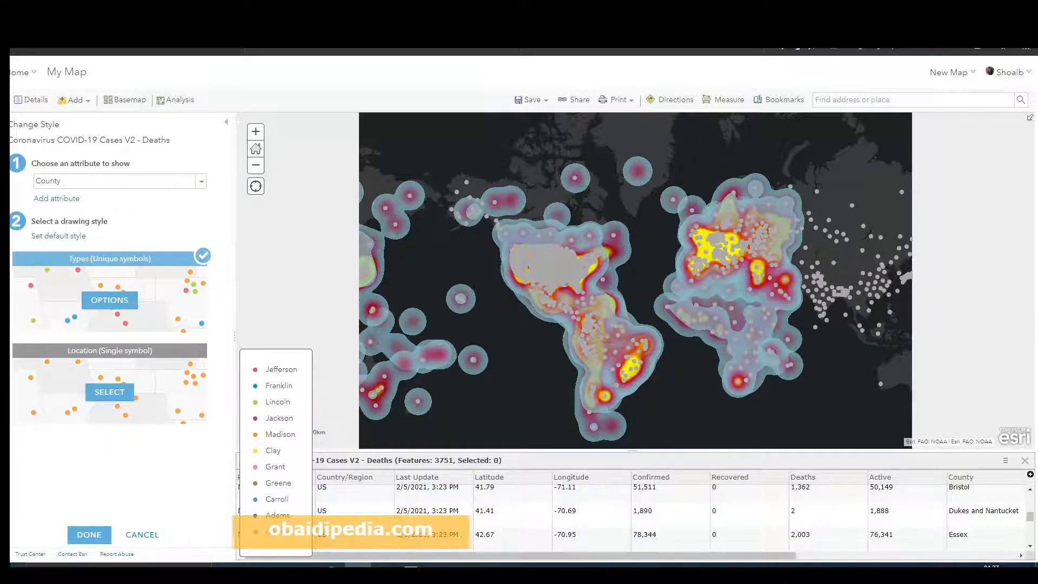
# Step: Pan and zoom the map to inspect the county symbols across the United States and Canada
pyautogui.moveTo(725, 324); pyautogui.dragTo(663, 323)
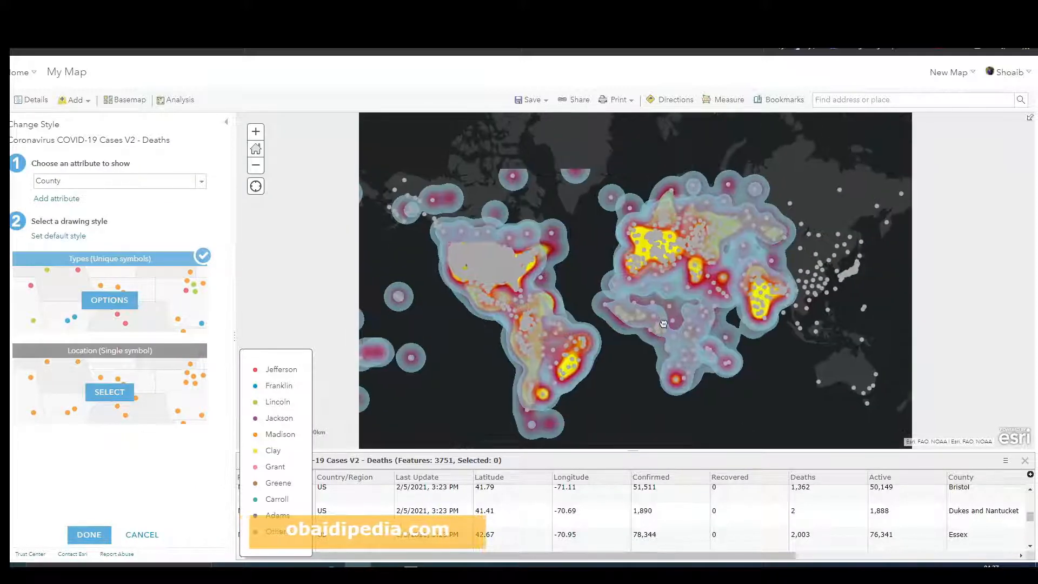
pyautogui.scroll(1, 657, 274)
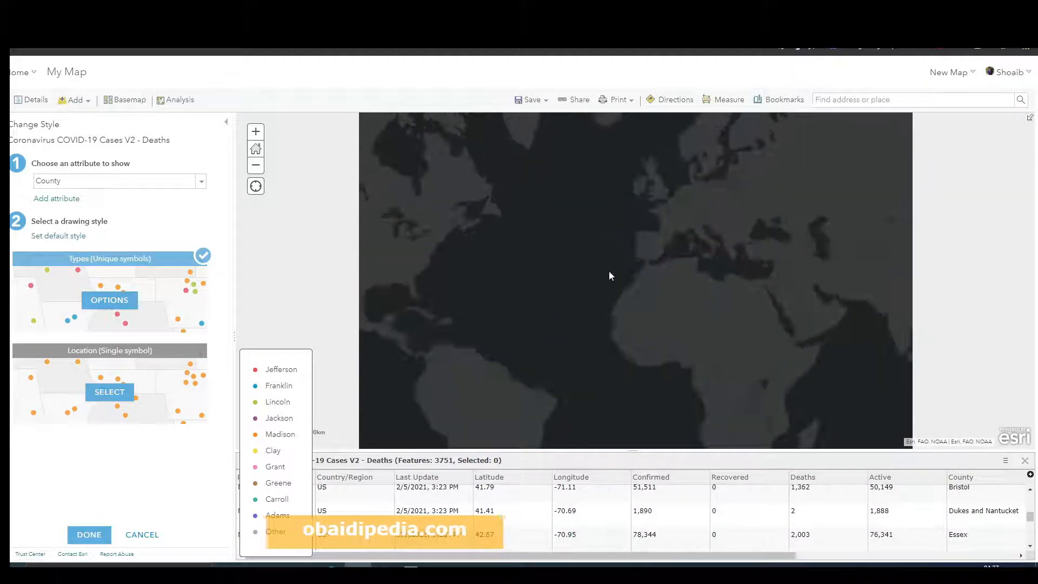
pyautogui.scroll(-1, 609, 273)
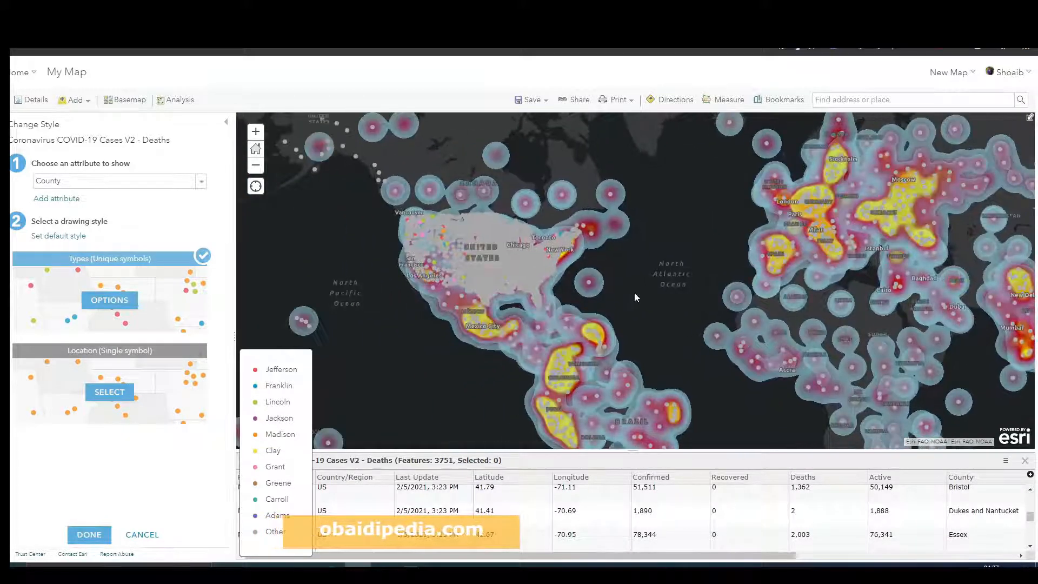
pyautogui.scroll(1, 634, 293)
pyautogui.moveTo(614, 251); pyautogui.dragTo(764, 279)
pyautogui.scroll(1, 498, 274)
pyautogui.moveTo(420, 254); pyautogui.dragTo(694, 346)
pyautogui.scroll(1, 553, 278)
pyautogui.moveTo(543, 255); pyautogui.dragTo(569, 325)
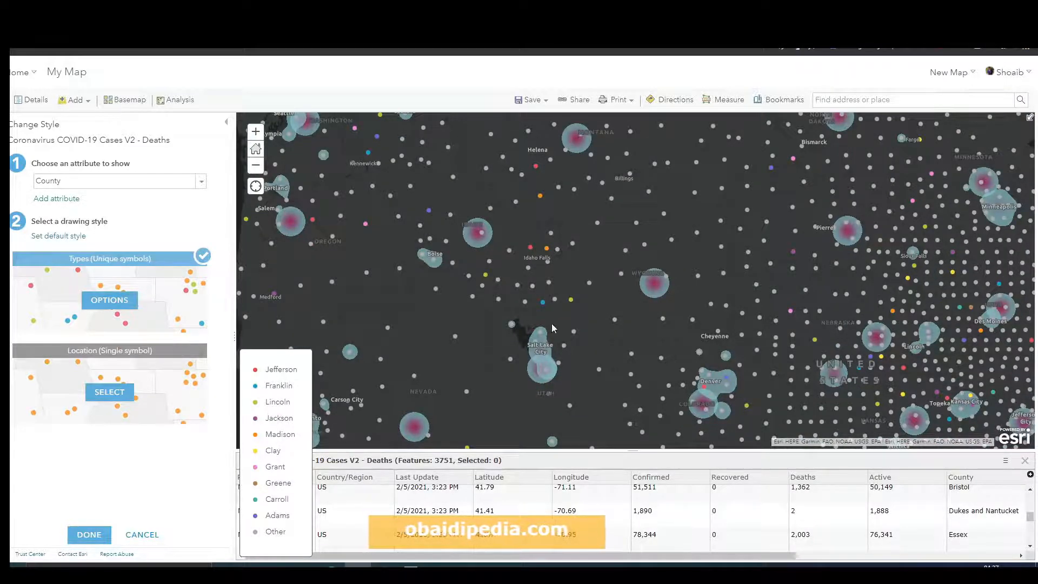
pyautogui.scroll(-1, 551, 328)
pyautogui.moveTo(572, 267); pyautogui.dragTo(523, 386)
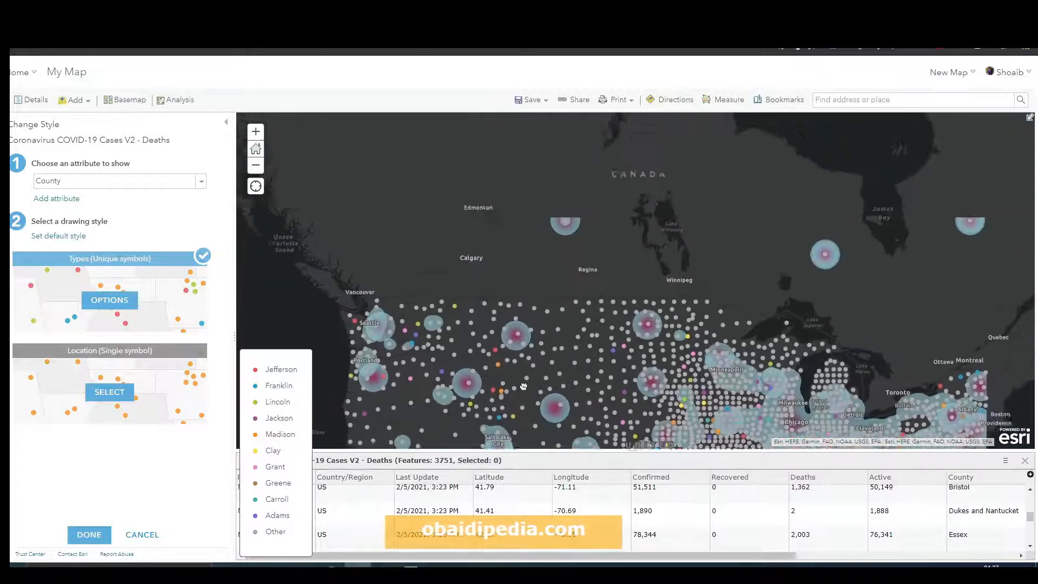
# Step: Cancel the Deaths layer's unique-symbol styling by County, discarding the style change
pyautogui.scroll(-1, 546, 322)
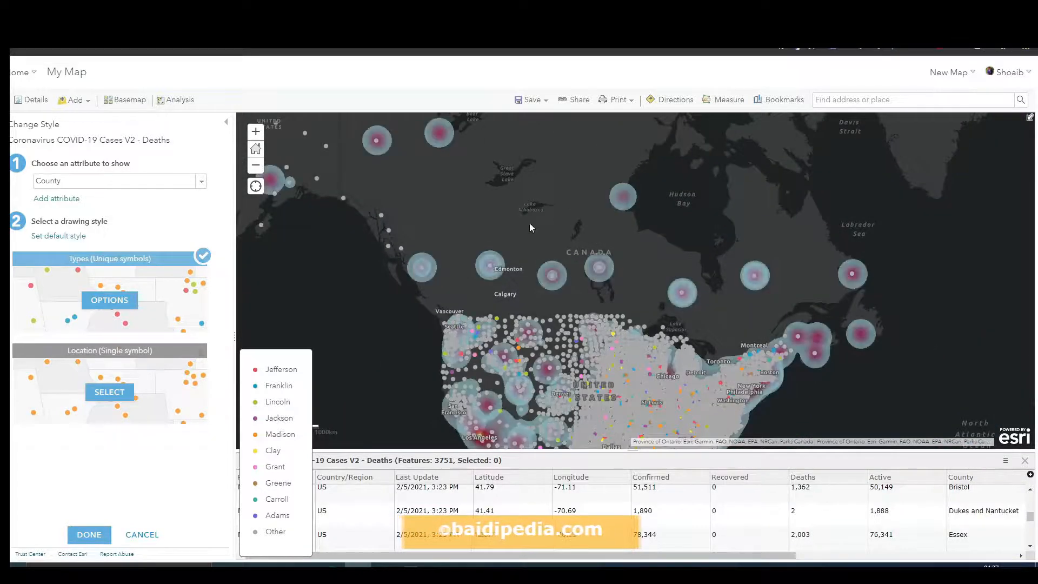
pyautogui.moveTo(530, 227); pyautogui.dragTo(724, 363)
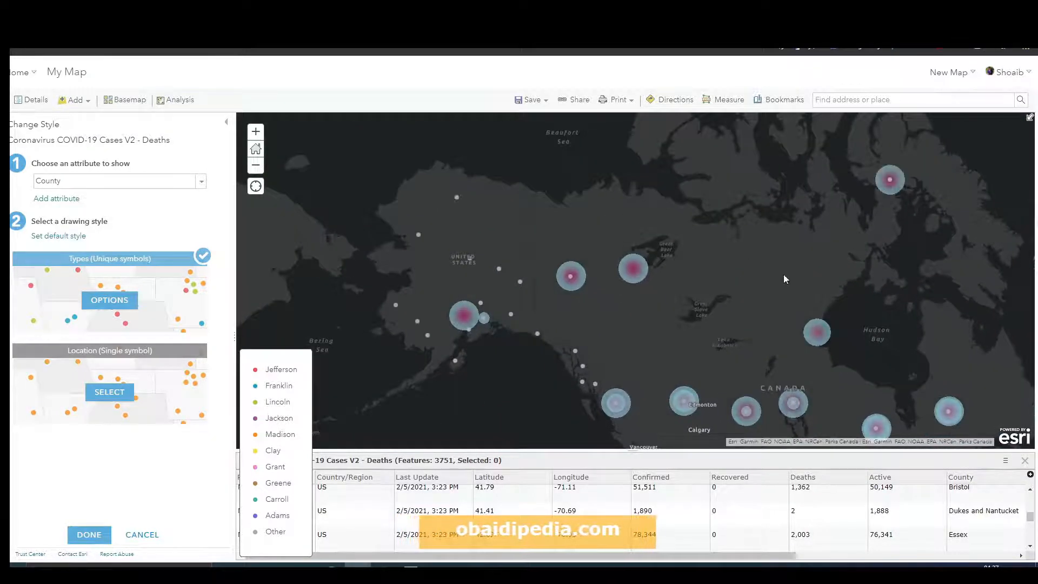
pyautogui.scroll(-4, 785, 279)
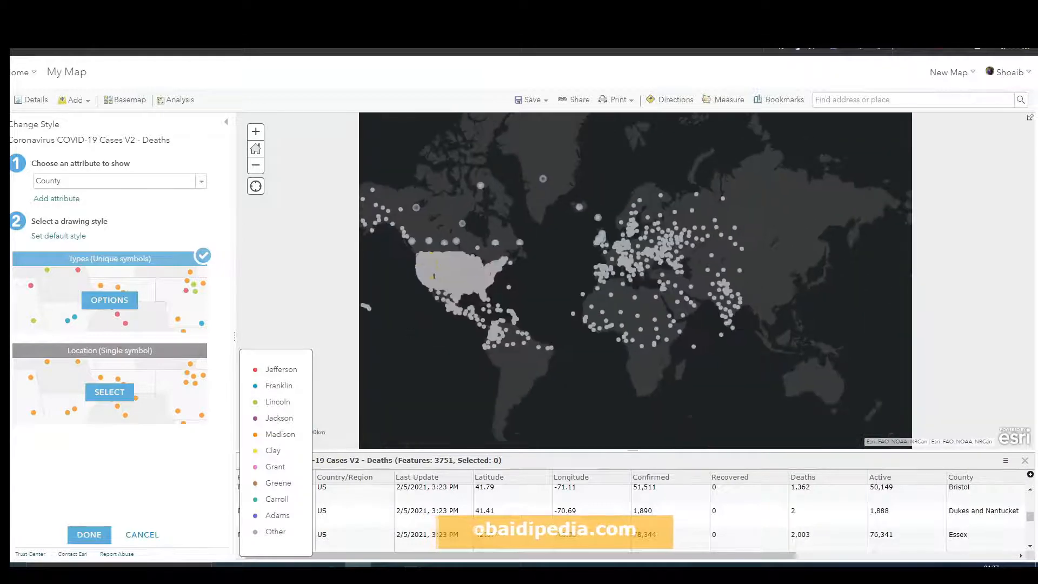
pyautogui.scroll(2, 732, 291)
pyautogui.scroll(2, 579, 278)
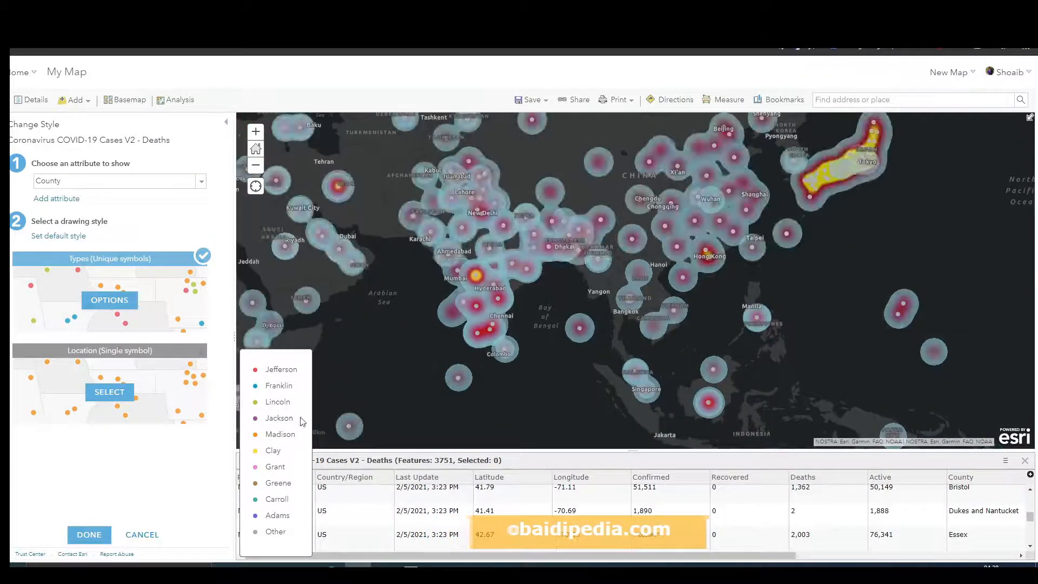
pyautogui.click(128, 182)
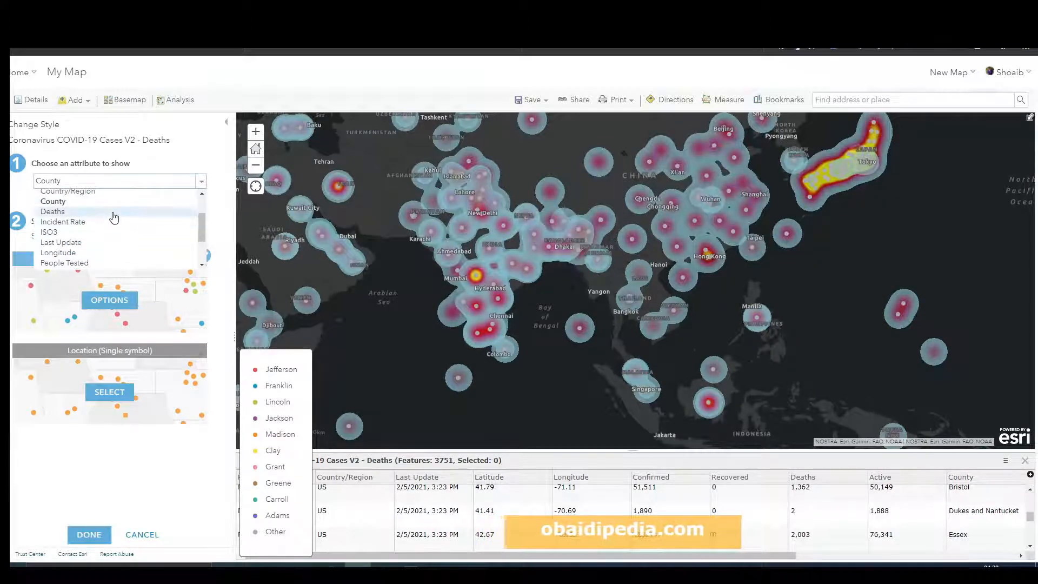
pyautogui.click(142, 534)
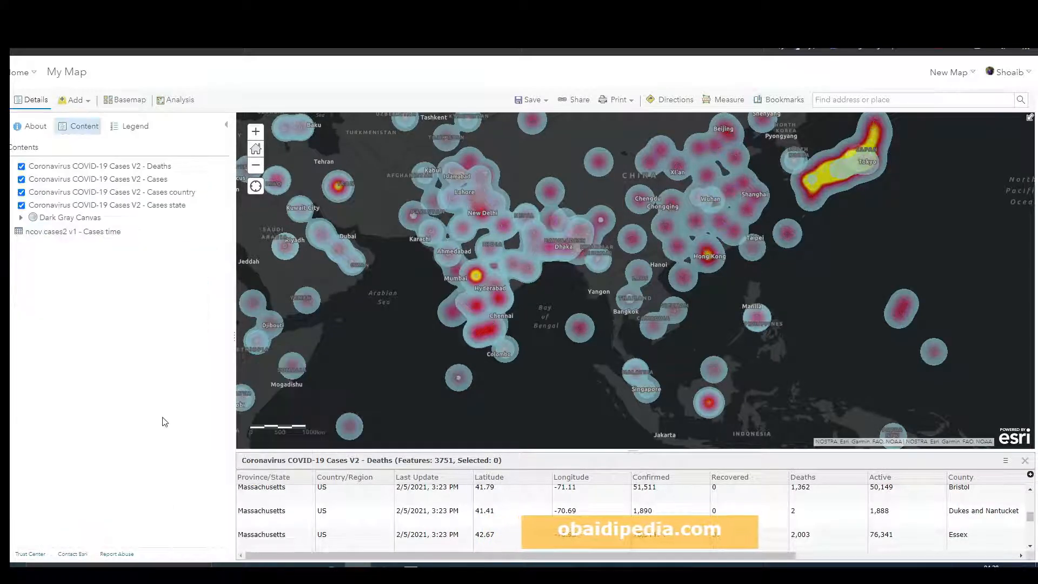
# Step: Open Change Style for the Cases country layer and choose Confirmed as the attribute to show
pyautogui.scroll(-2, 569, 320)
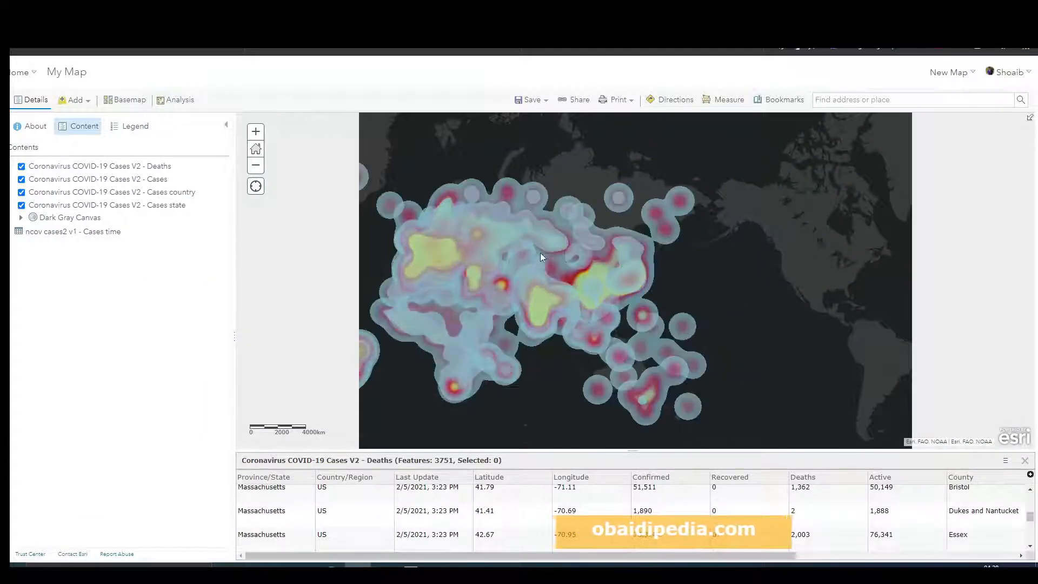
pyautogui.moveTo(540, 252); pyautogui.dragTo(688, 238)
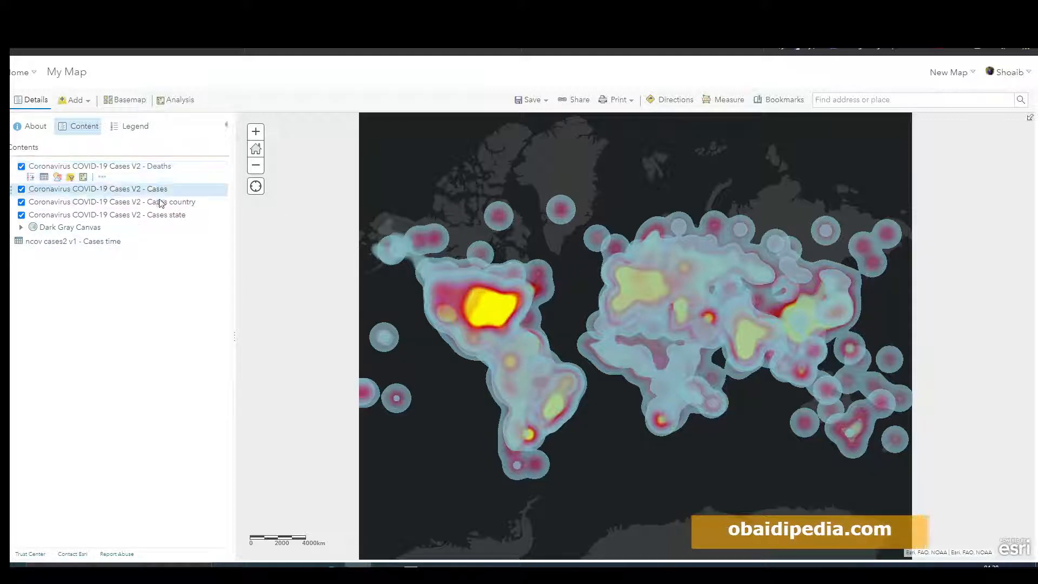
pyautogui.moveTo(178, 196)
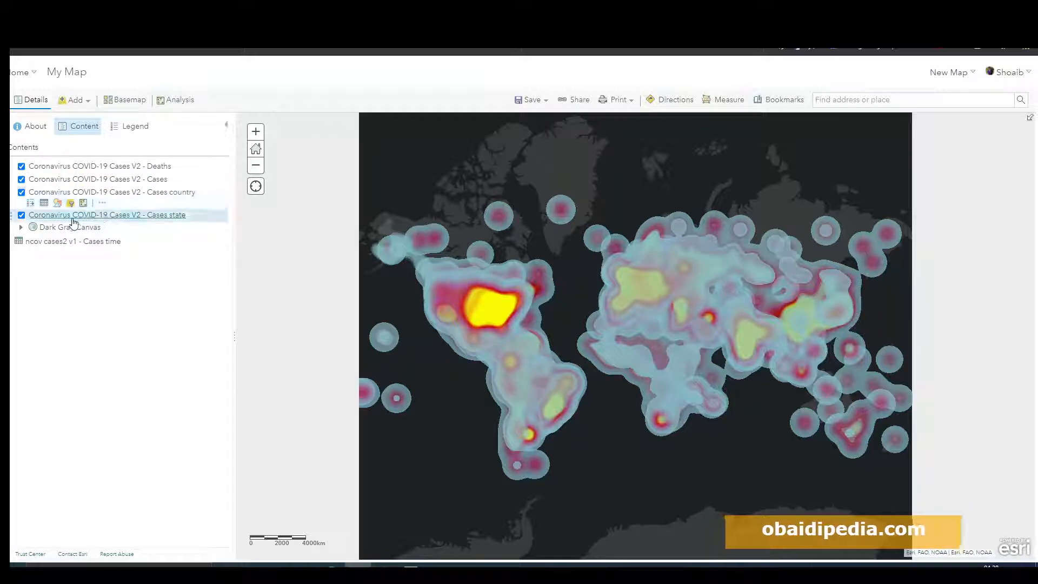
pyautogui.click(57, 203)
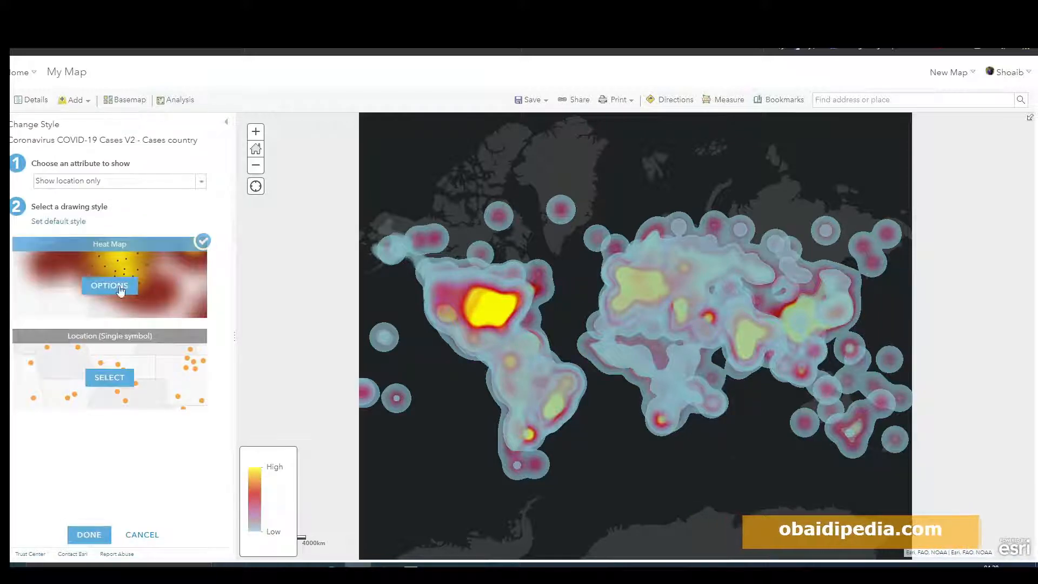
pyautogui.click(94, 184)
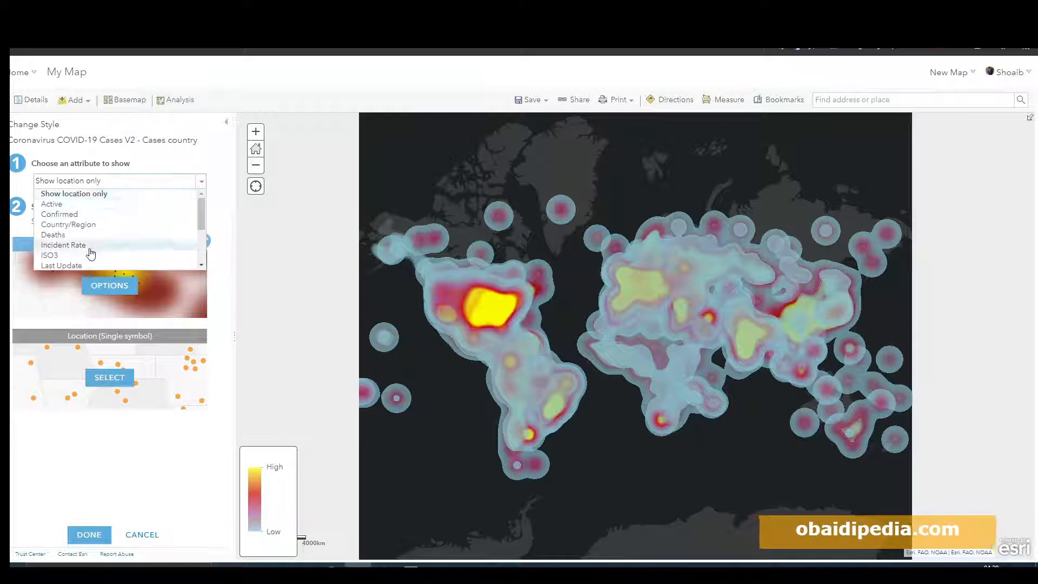
pyautogui.scroll(-3, 91, 249)
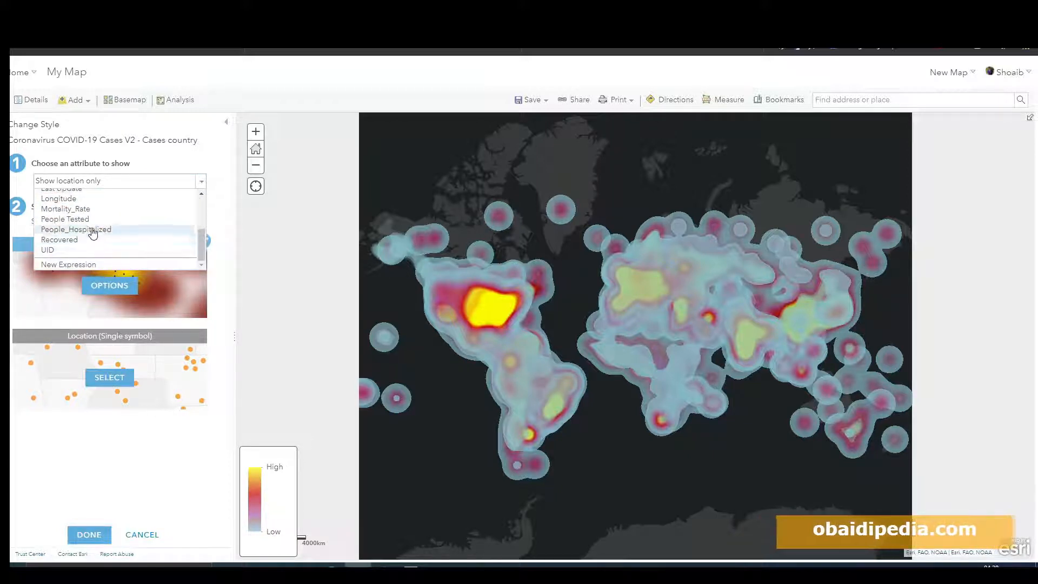
pyautogui.scroll(3, 93, 233)
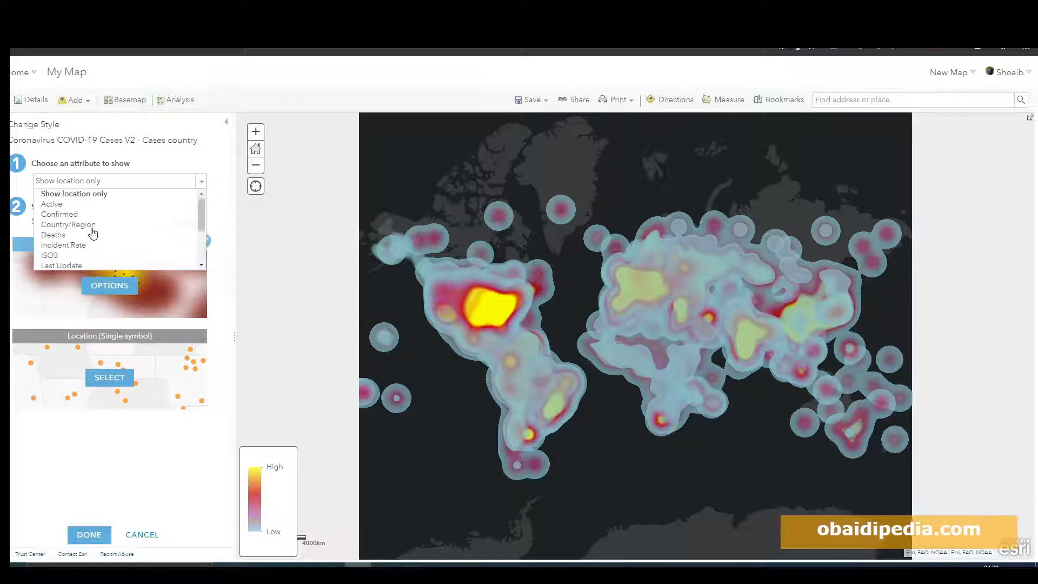
pyautogui.click(60, 215)
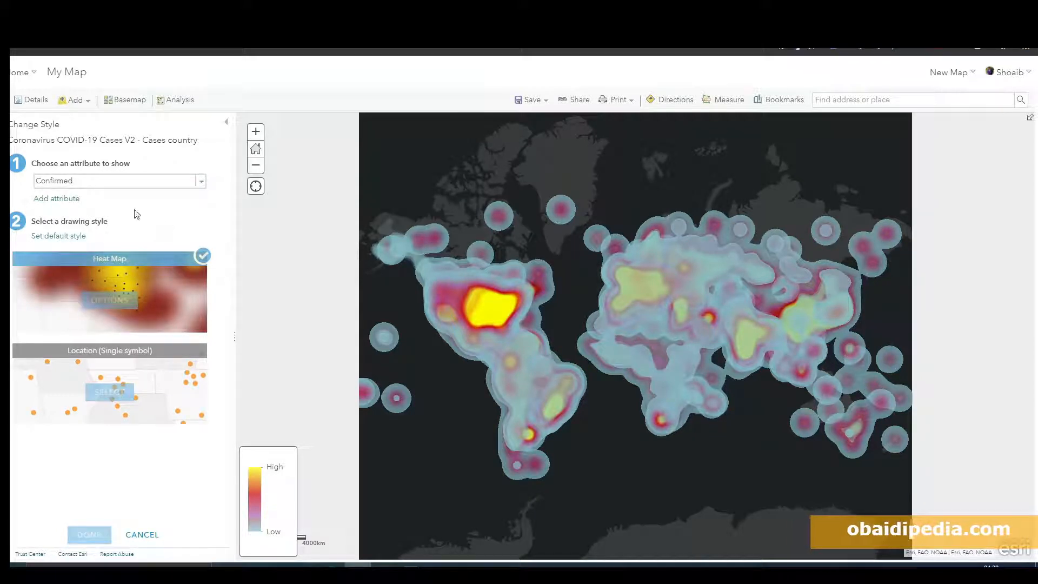
# Step: Select Types (Unique symbols) as the drawing style for the Cases country layer
pyautogui.scroll(-3, 134, 245)
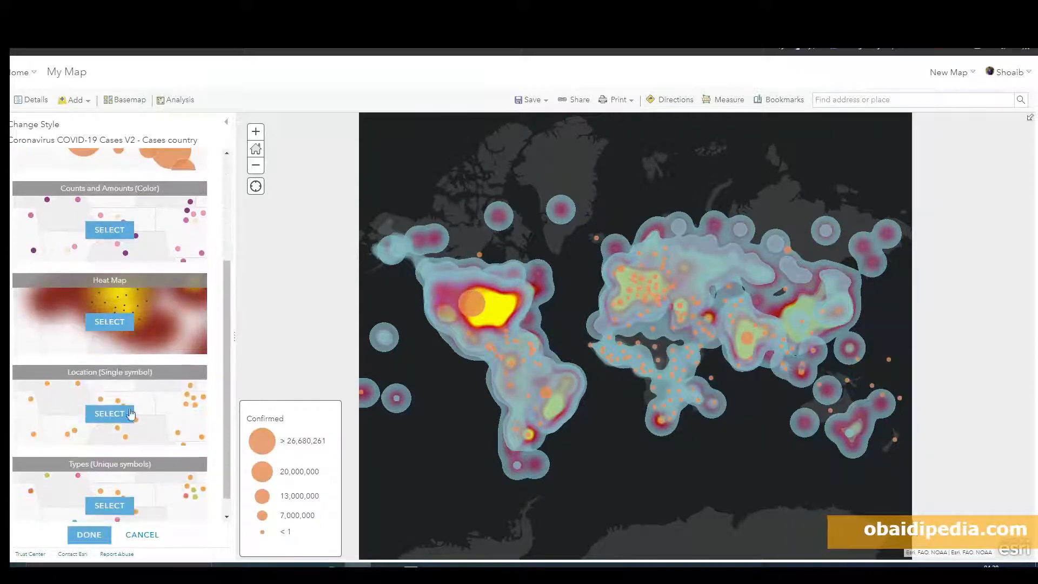
pyautogui.scroll(-1, 130, 414)
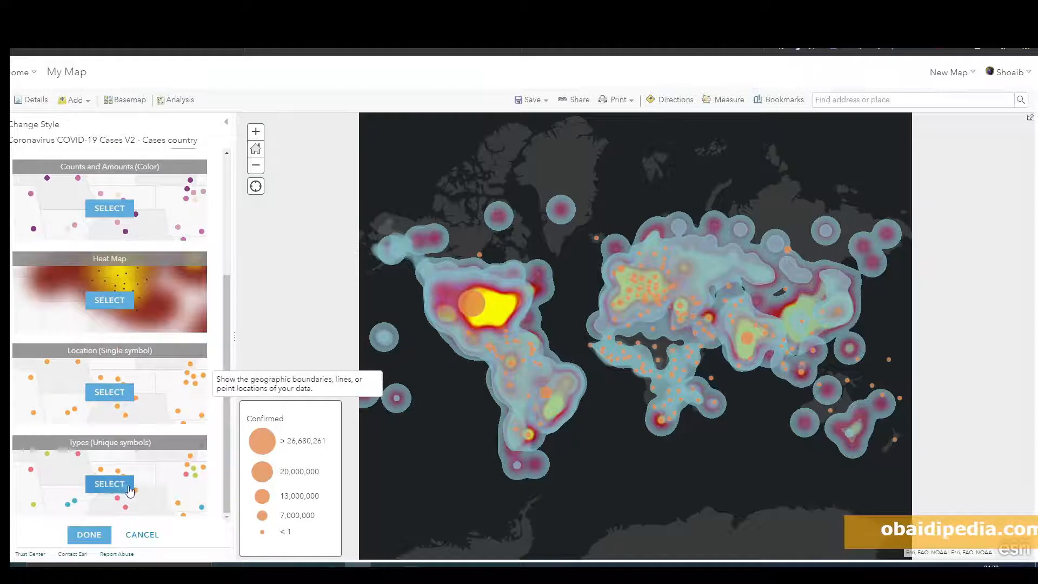
pyautogui.click(129, 489)
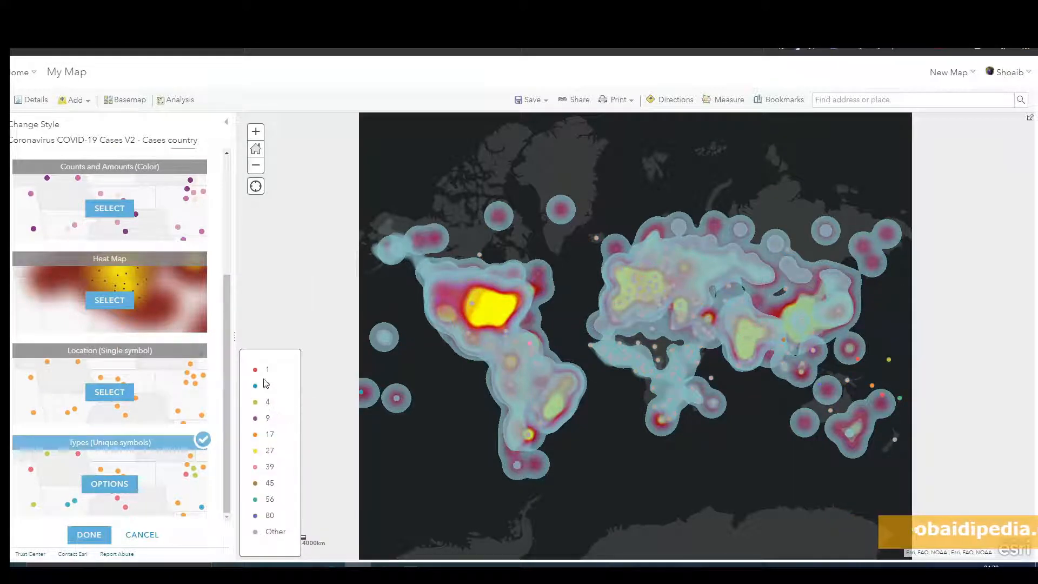
# Step: Pan to the South Pacific and open the popups of small island country features to inspect their values
pyautogui.moveTo(706, 436); pyautogui.dragTo(569, 413)
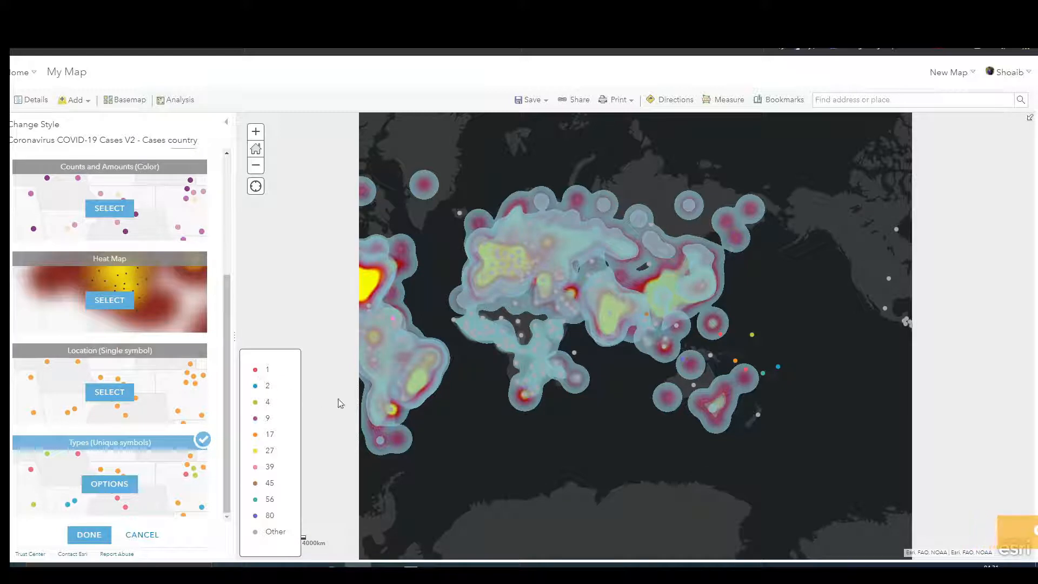
pyautogui.click(746, 373)
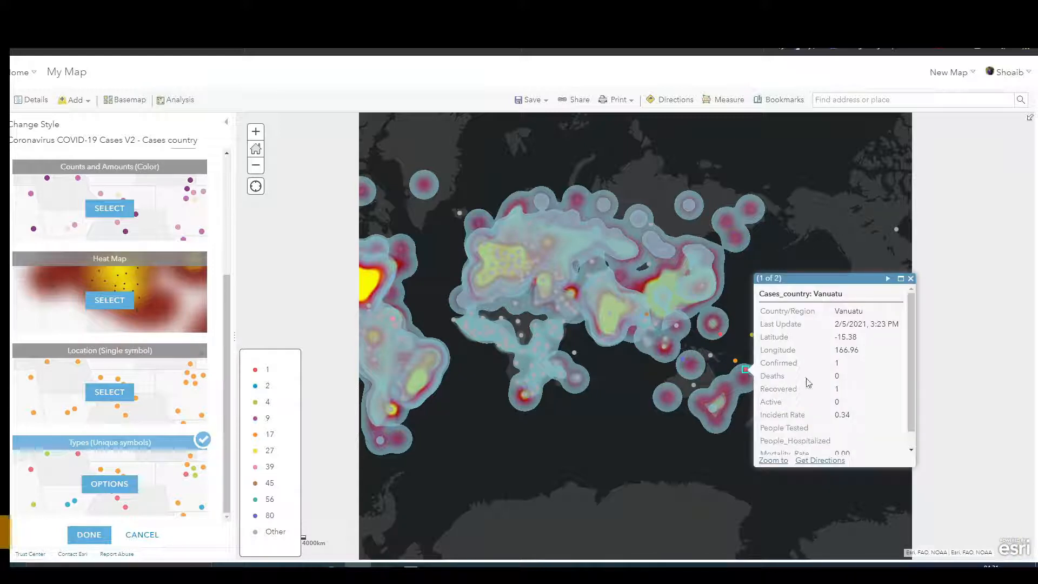
pyautogui.click(911, 278)
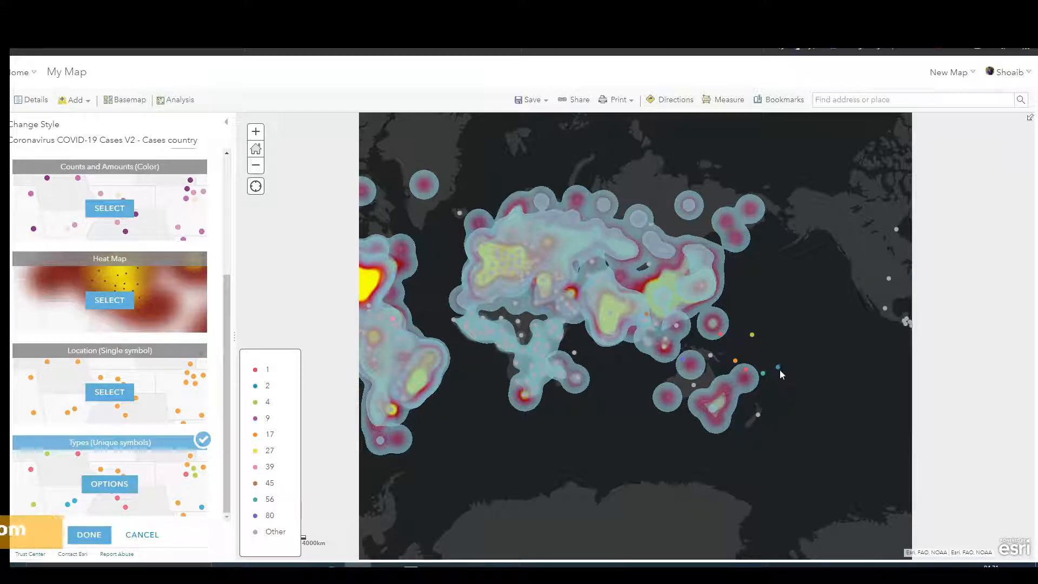
pyautogui.scroll(3, 780, 369)
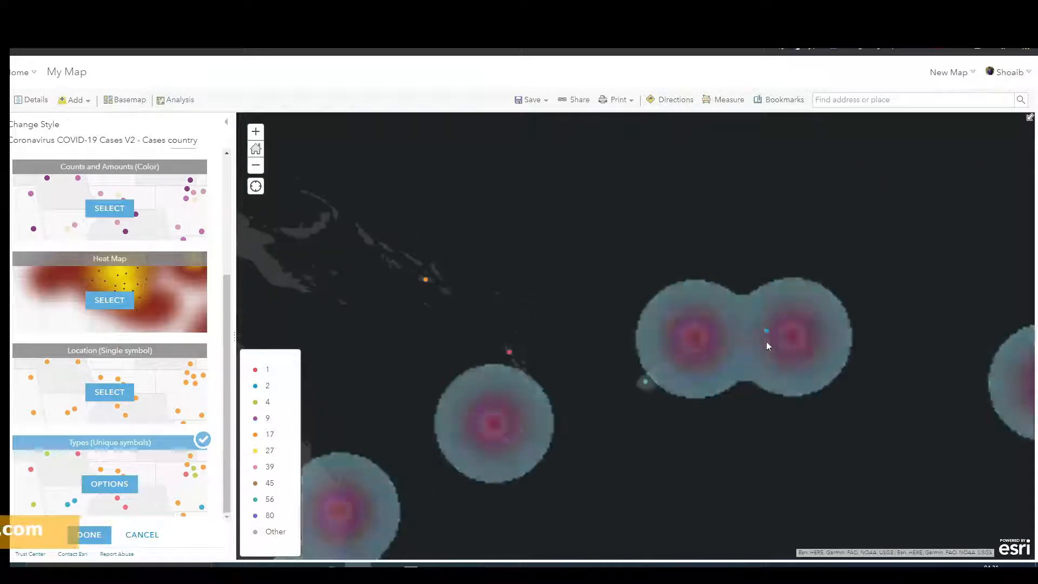
pyautogui.click(767, 334)
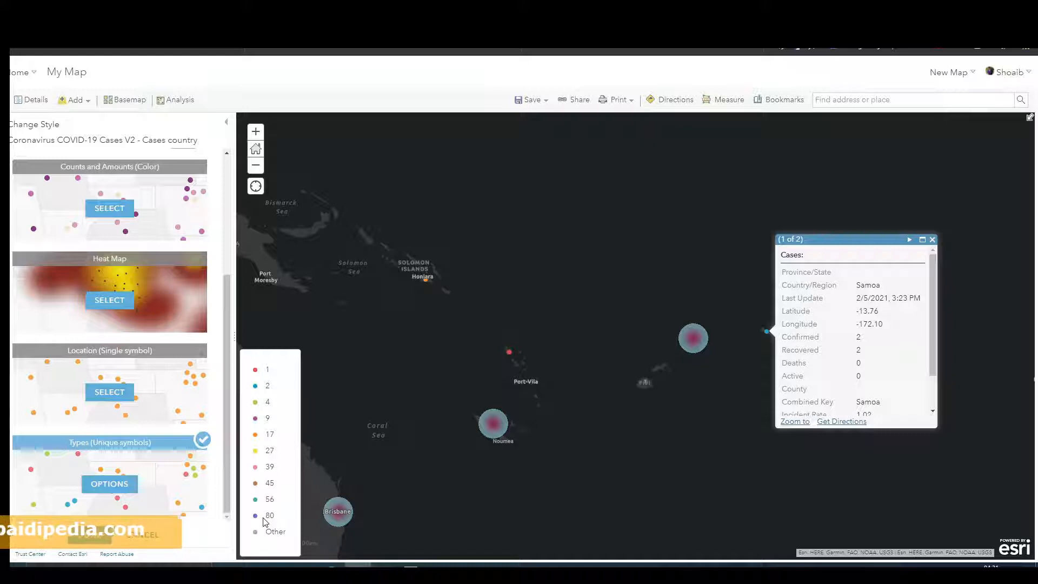
pyautogui.click(932, 239)
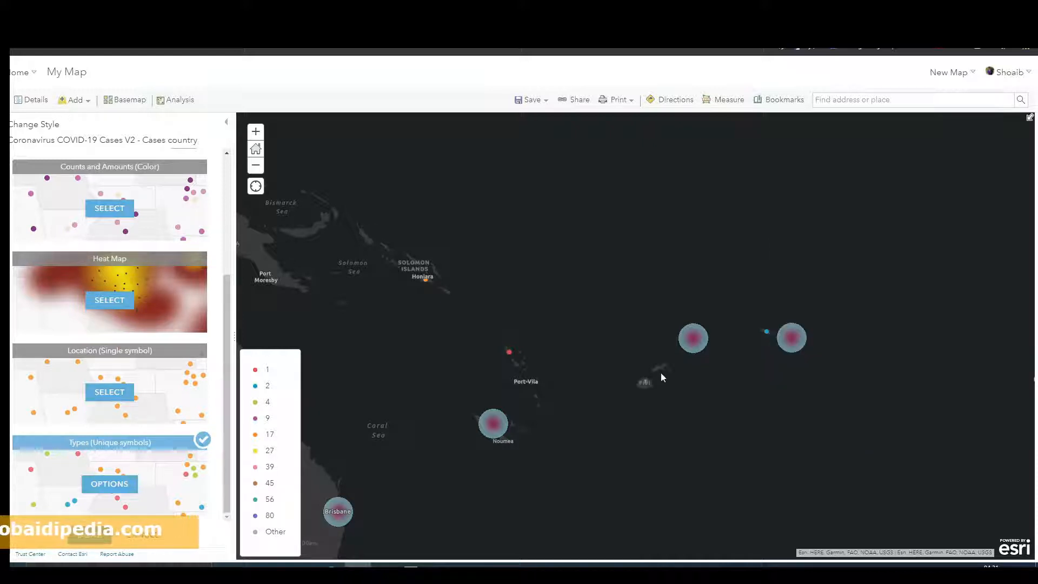
# Step: Pan and zoom around the Pacific and open the Fiji feature popup to review its attributes
pyautogui.scroll(-1, 648, 381)
pyautogui.scroll(-3, 647, 382)
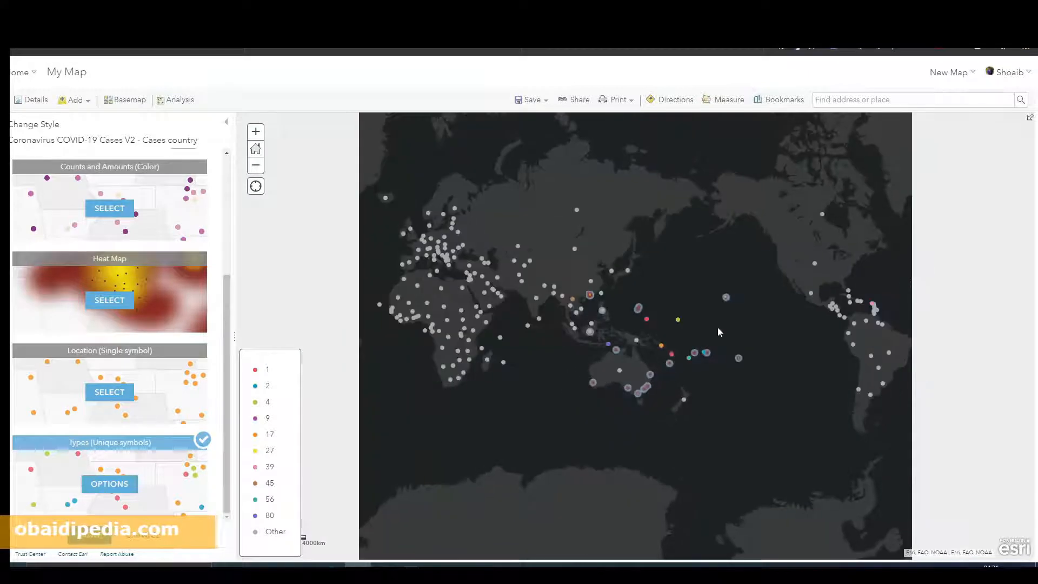
pyautogui.moveTo(501, 399); pyautogui.dragTo(317, 363)
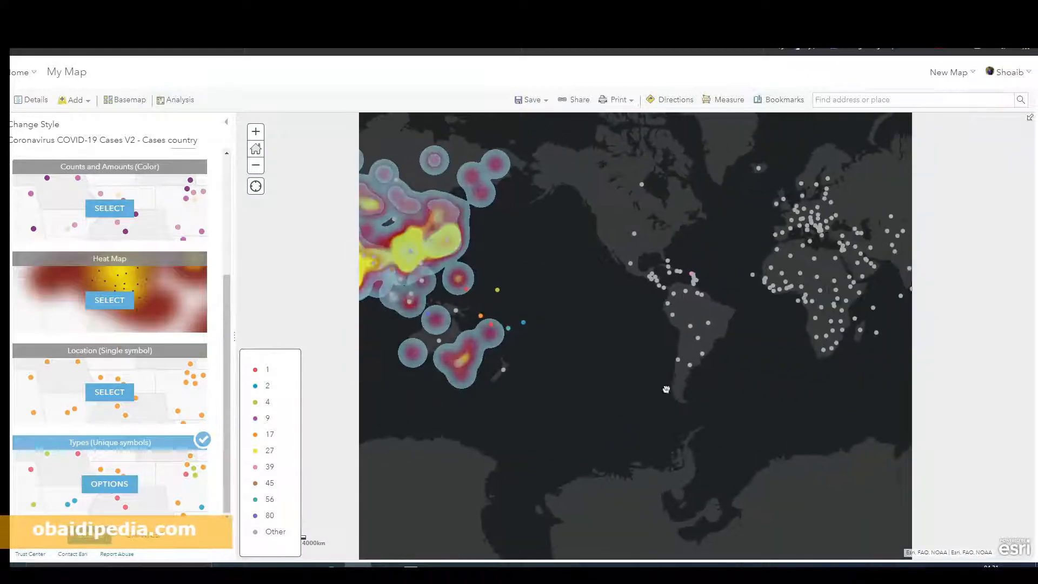
pyautogui.moveTo(701, 384); pyautogui.dragTo(478, 399)
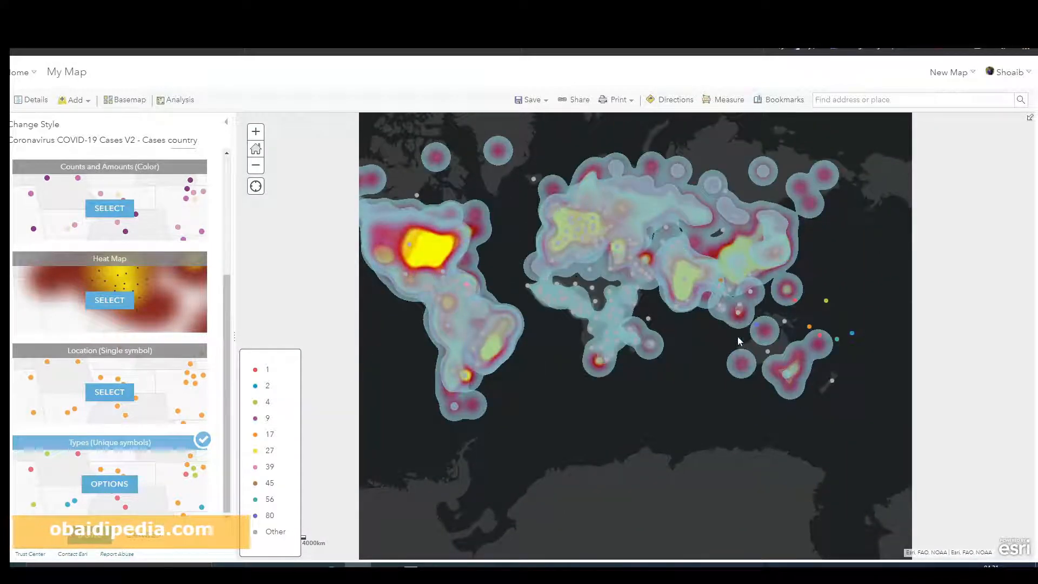
pyautogui.moveTo(738, 337); pyautogui.dragTo(518, 311)
pyautogui.scroll(1, 651, 332)
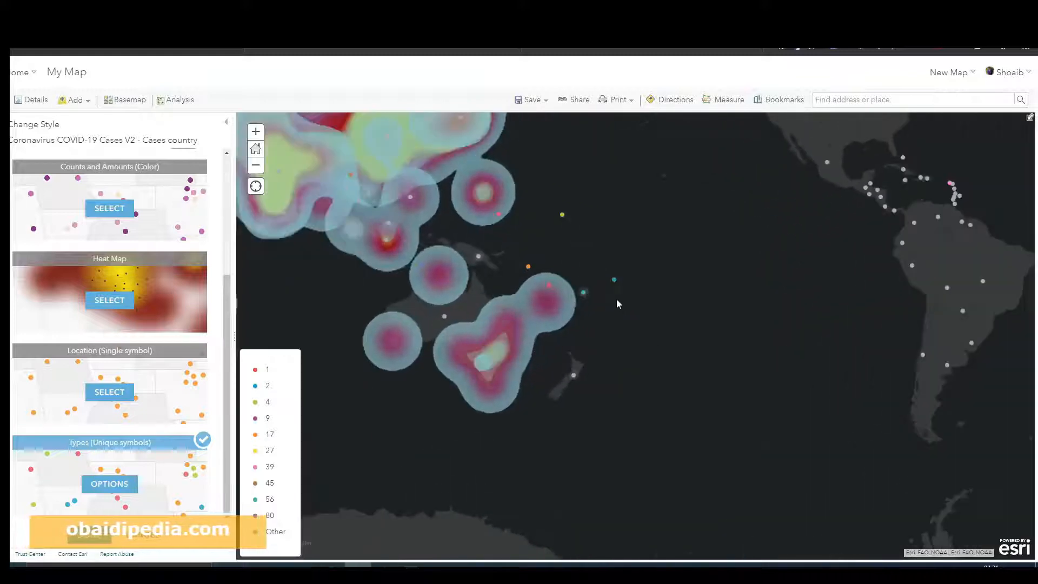
pyautogui.scroll(3, 616, 303)
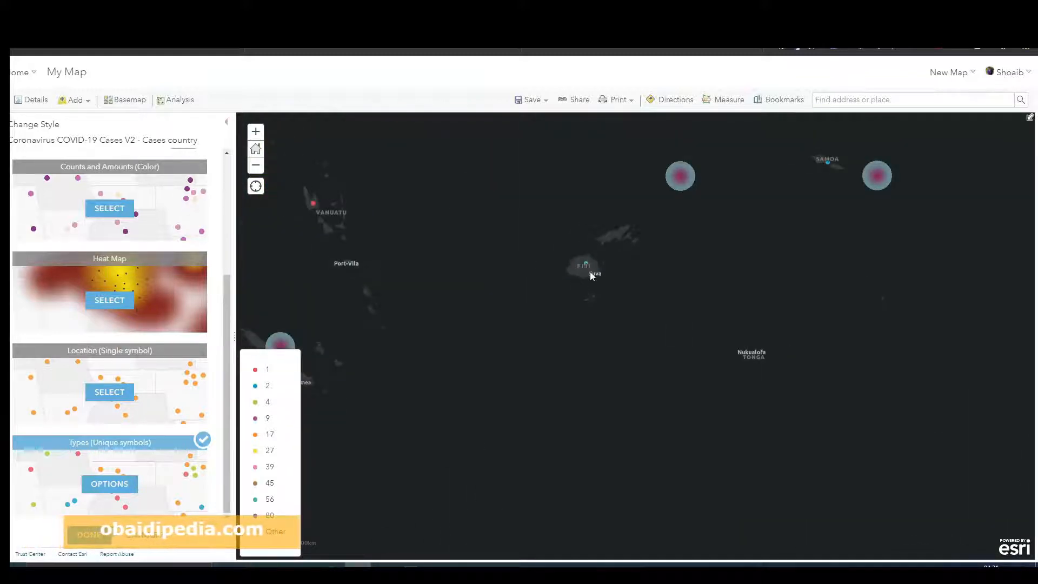
pyautogui.scroll(1, 585, 264)
pyautogui.click(582, 257)
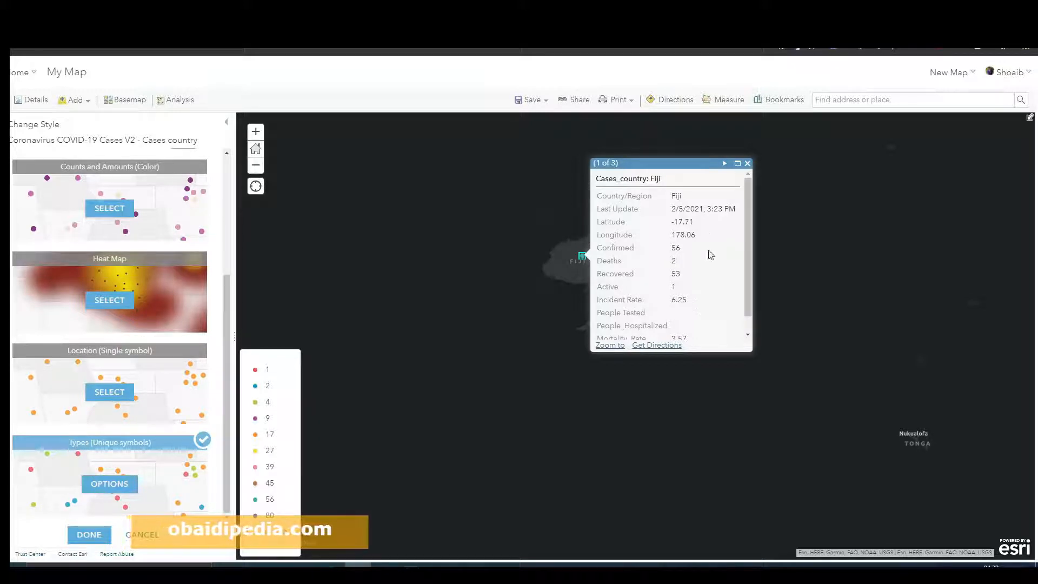
pyautogui.click(747, 163)
pyautogui.moveTo(503, 318); pyautogui.dragTo(607, 312)
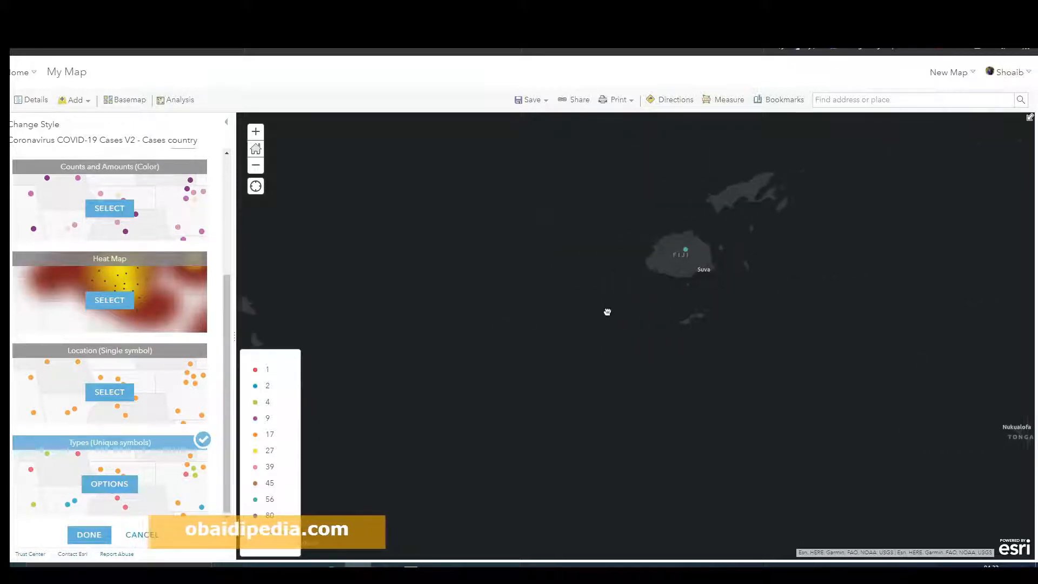
pyautogui.scroll(-5, 628, 314)
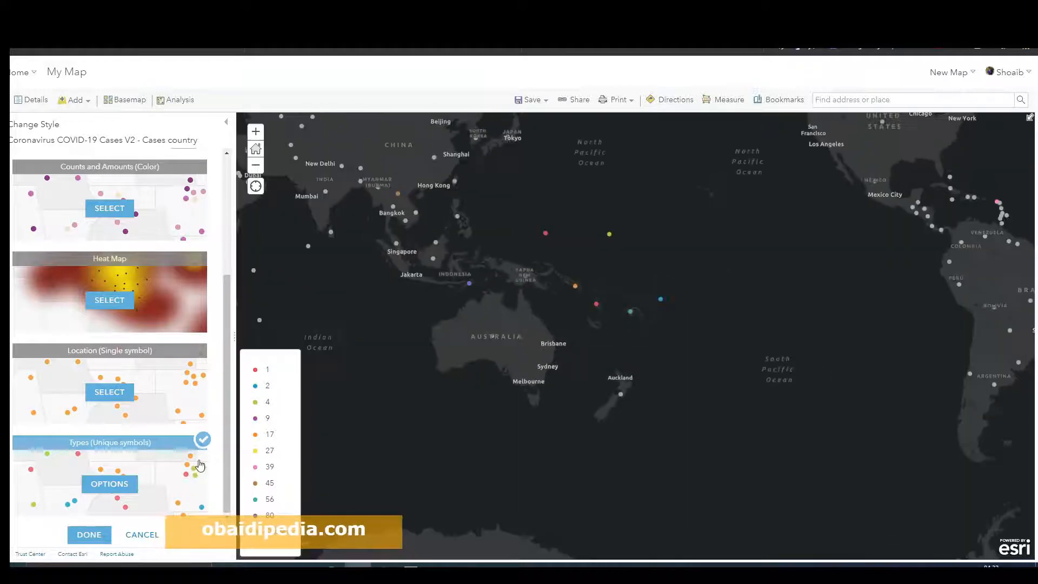
# Step: Confirm the Types style, then save the map as a new copy titled HeatMap_Covid_19 and select the title text
pyautogui.click(89, 535)
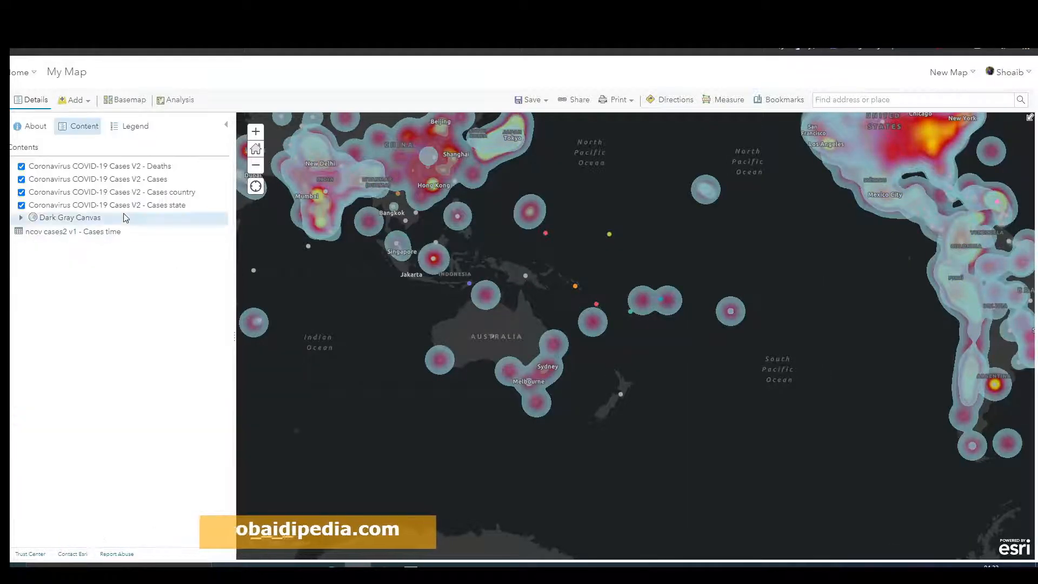
pyautogui.click(543, 100)
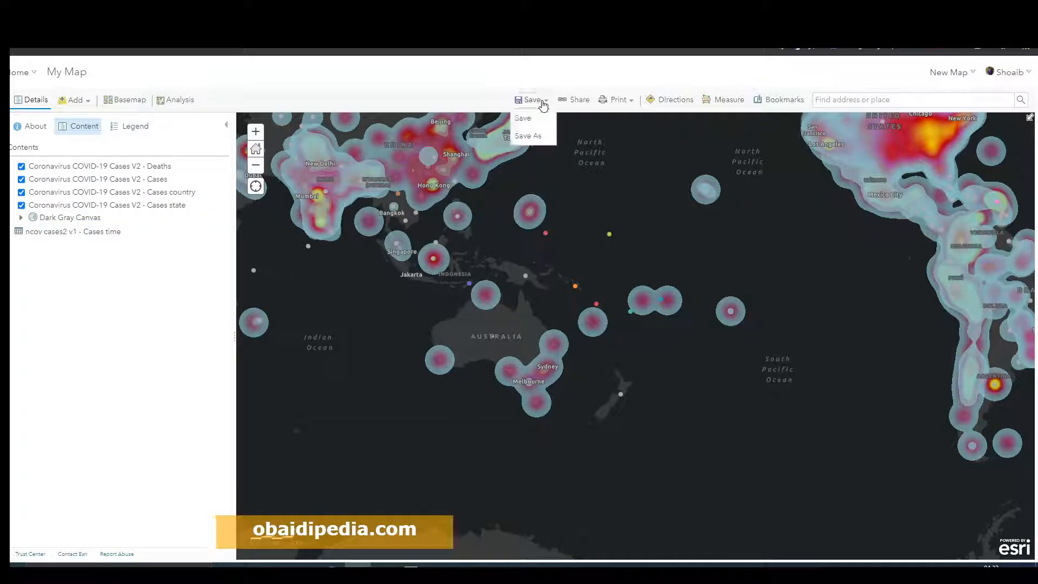
pyautogui.click(537, 136)
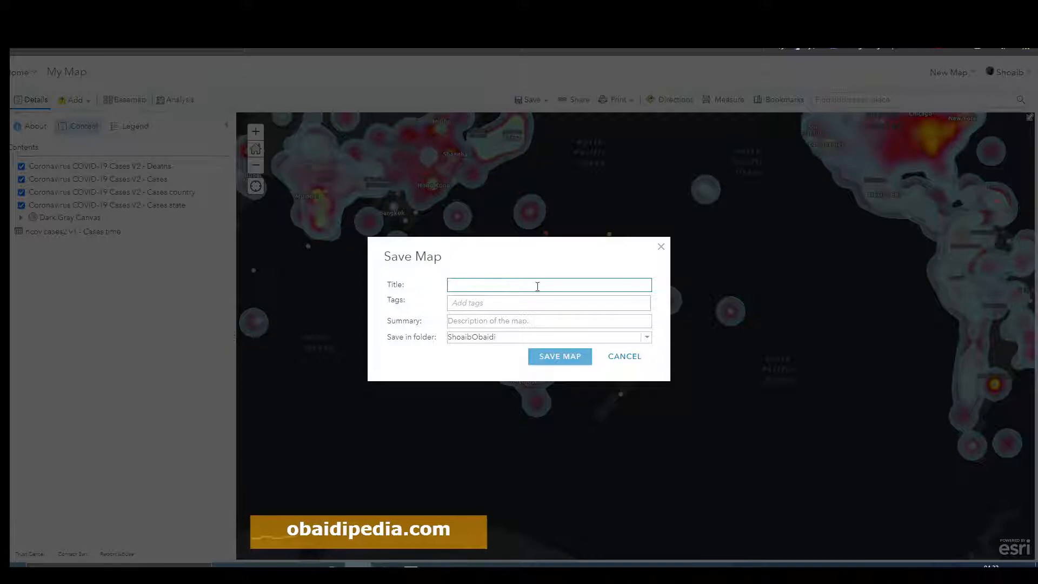
pyautogui.write('HeatMap')
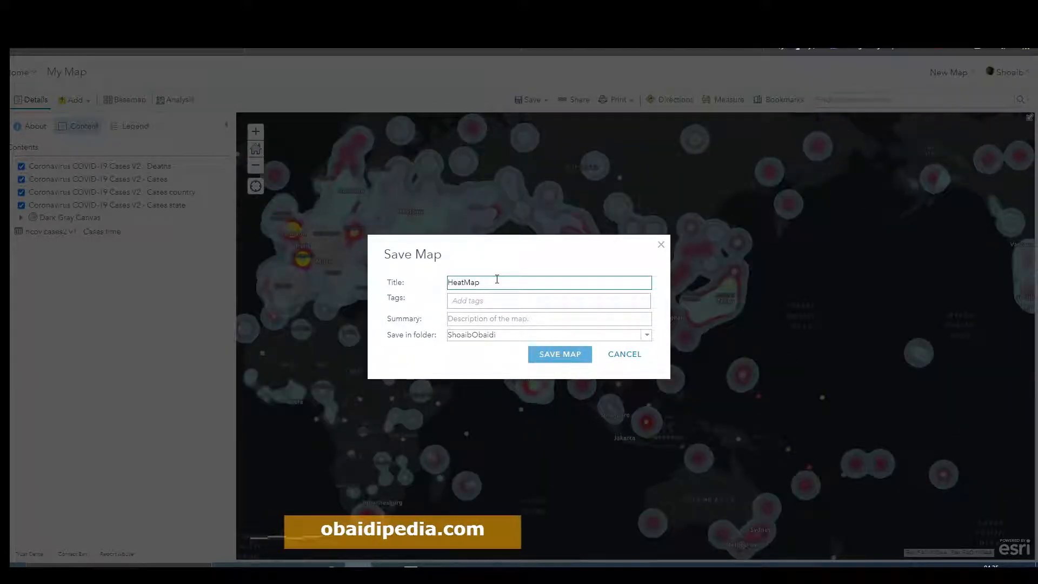
pyautogui.write('_Covid_19')
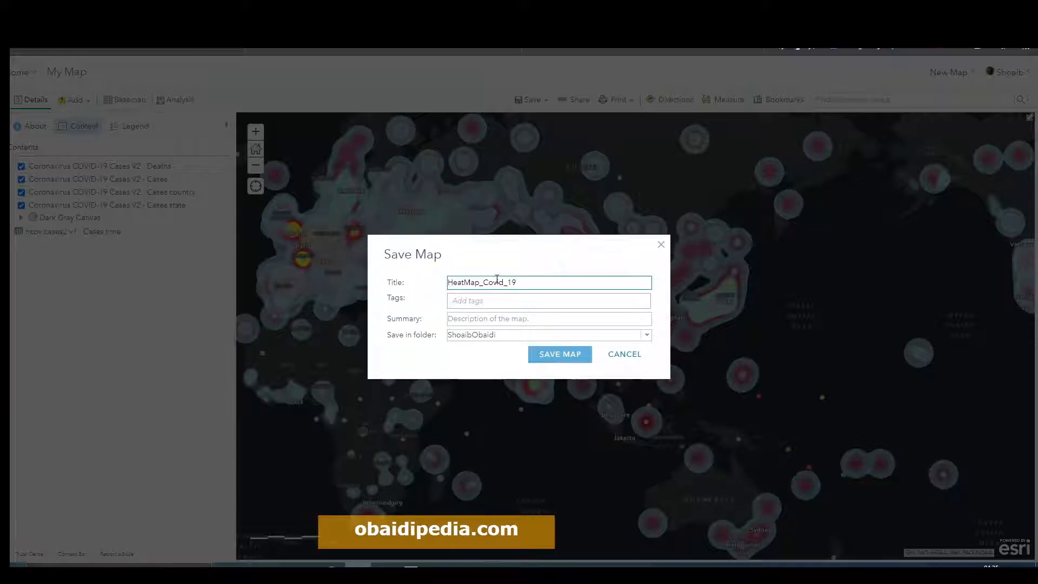
pyautogui.doubleClick(496, 280)
pyautogui.hotkey('ctrl', 'c')
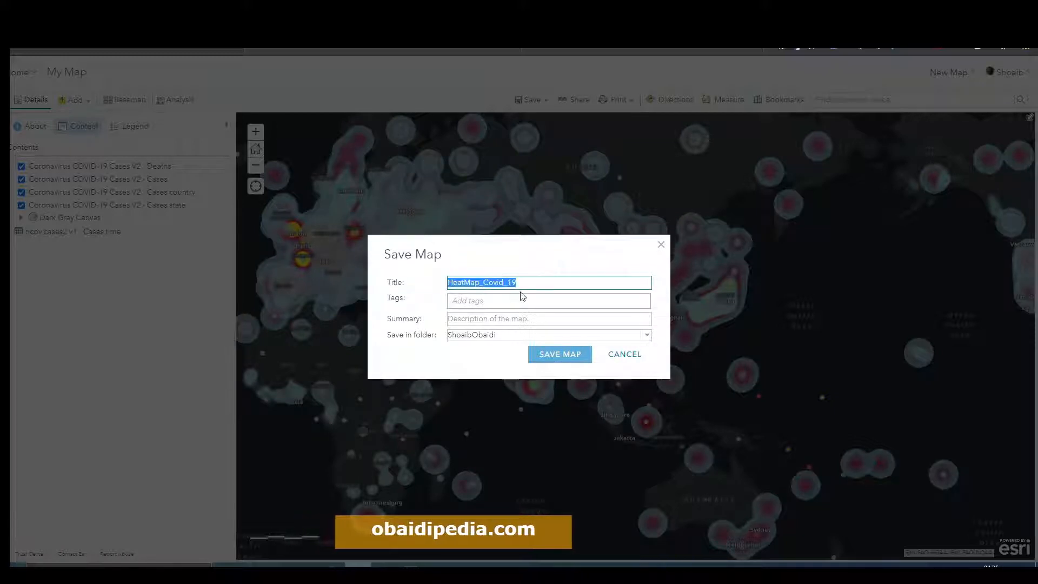
# Step: Add HeatMap_Covid_19 as the tag and summary, and save the new map
pyautogui.click(507, 300)
pyautogui.hotkey('ctrl', 'v')
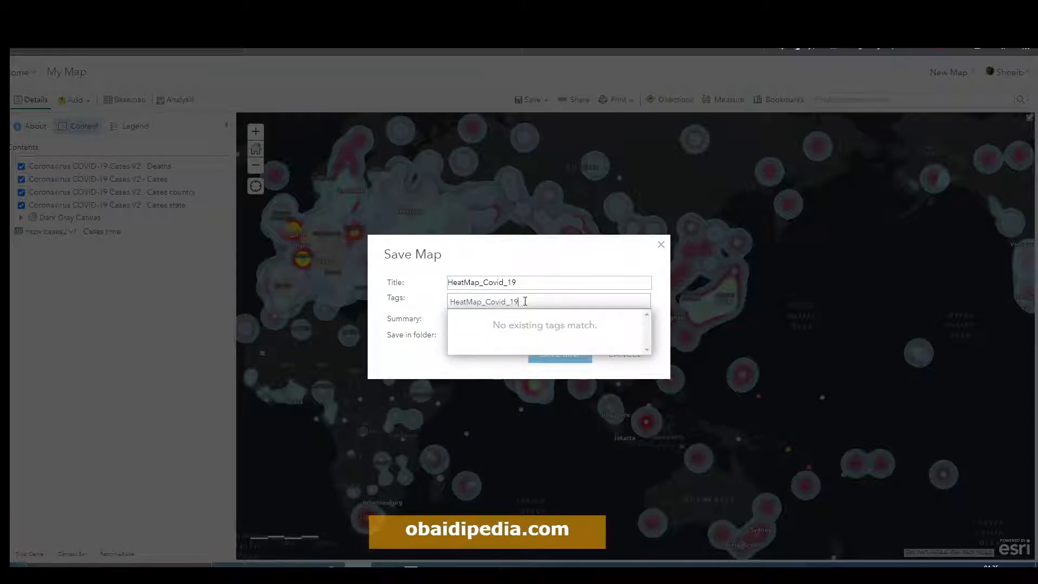
pyautogui.press('Return')
pyautogui.click(520, 318)
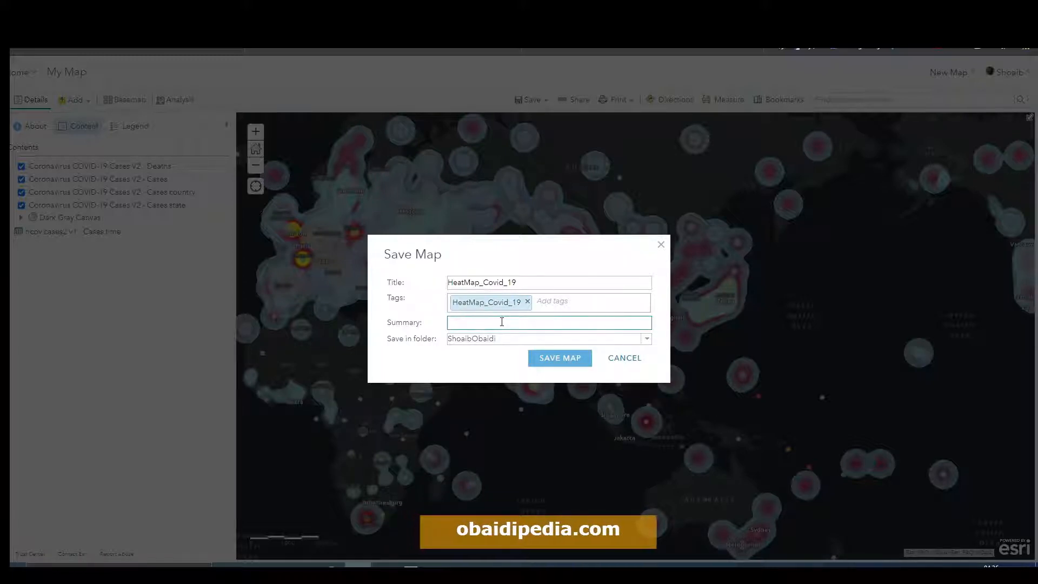
pyautogui.hotkey('ctrl', 'v')
pyautogui.press('Tab')
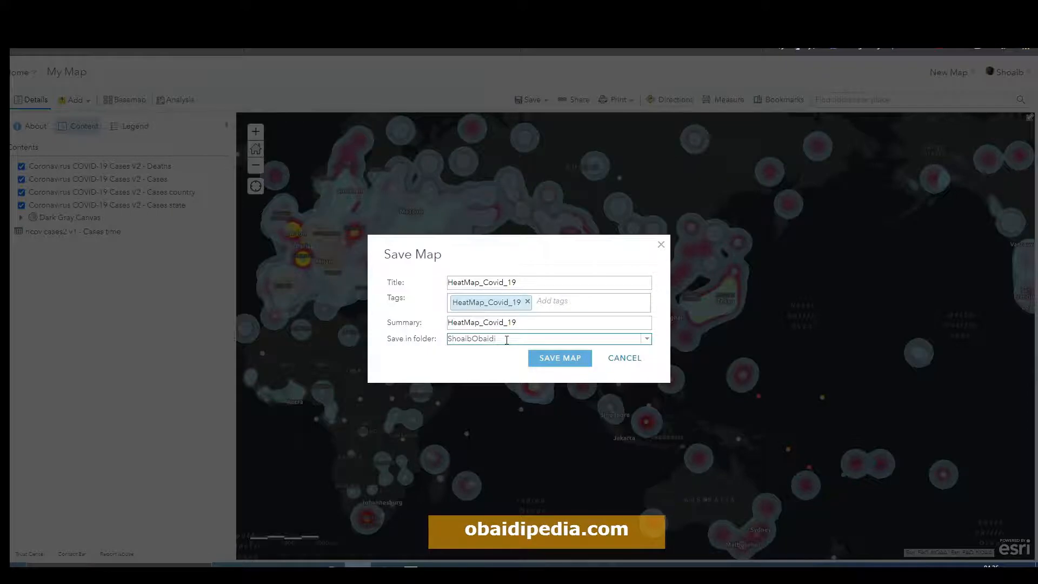
pyautogui.click(561, 360)
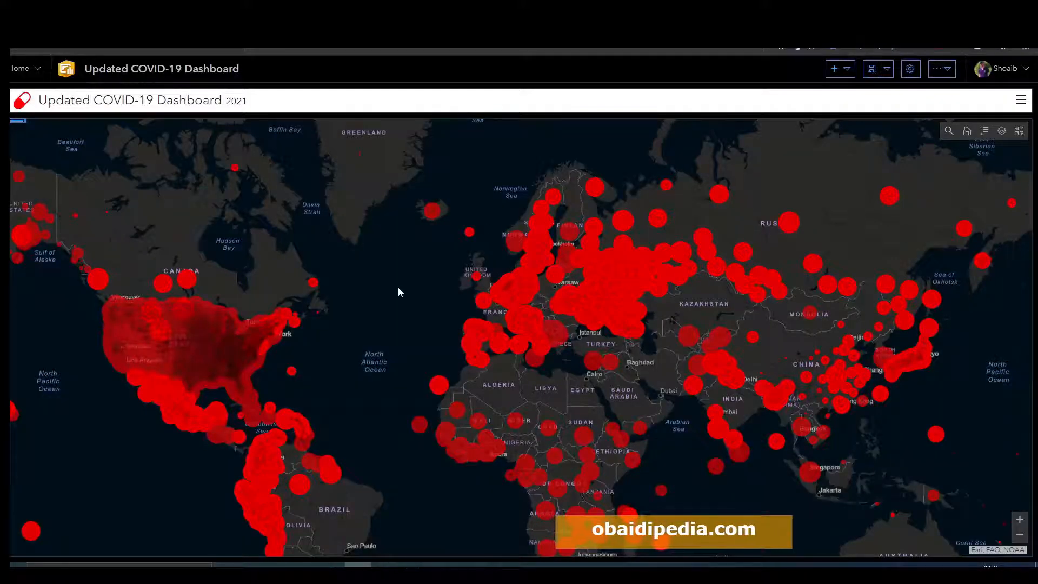
# Step: Add a map element to the Updated COVID-19 Dashboard using the HeatMap_Covid_19 web map
pyautogui.click(842, 68)
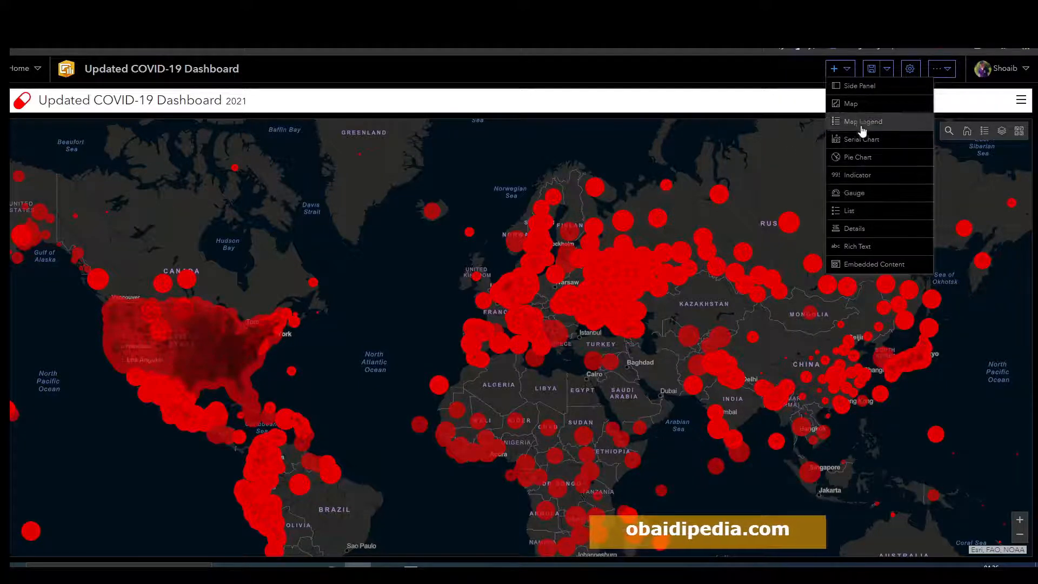
pyautogui.click(861, 105)
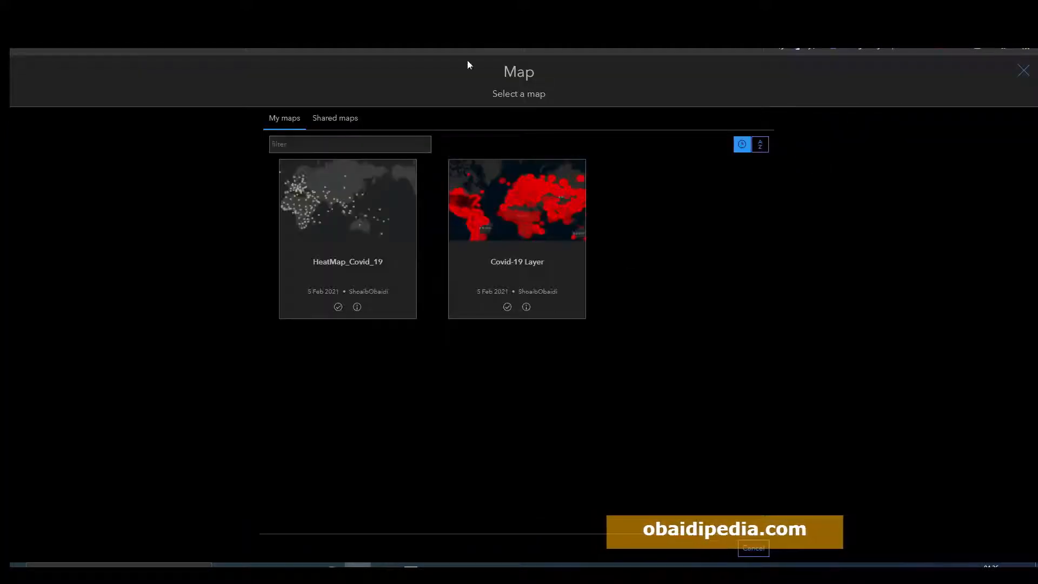
pyautogui.moveTo(540, 229)
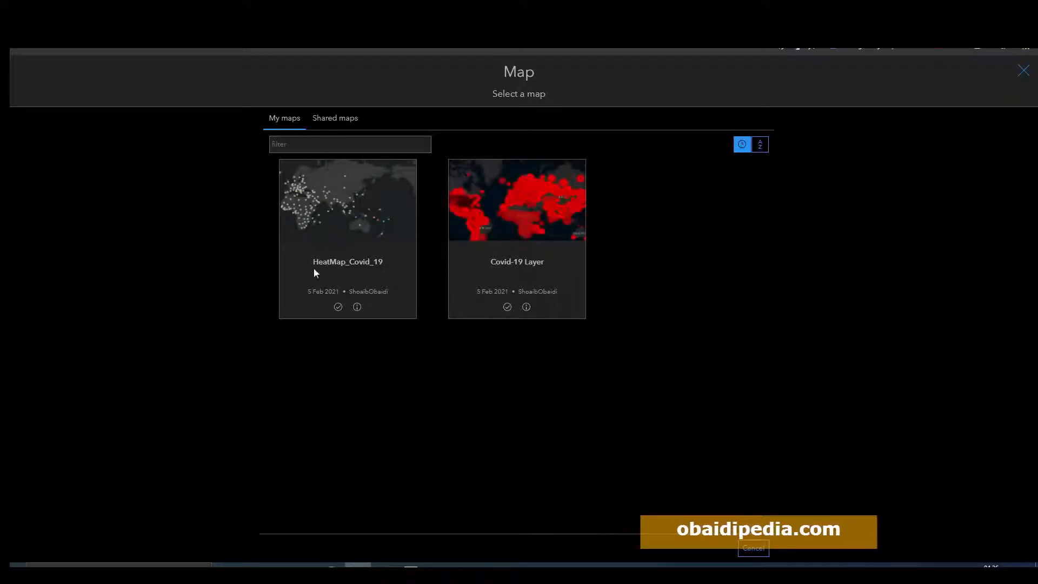
pyautogui.moveTo(288, 248)
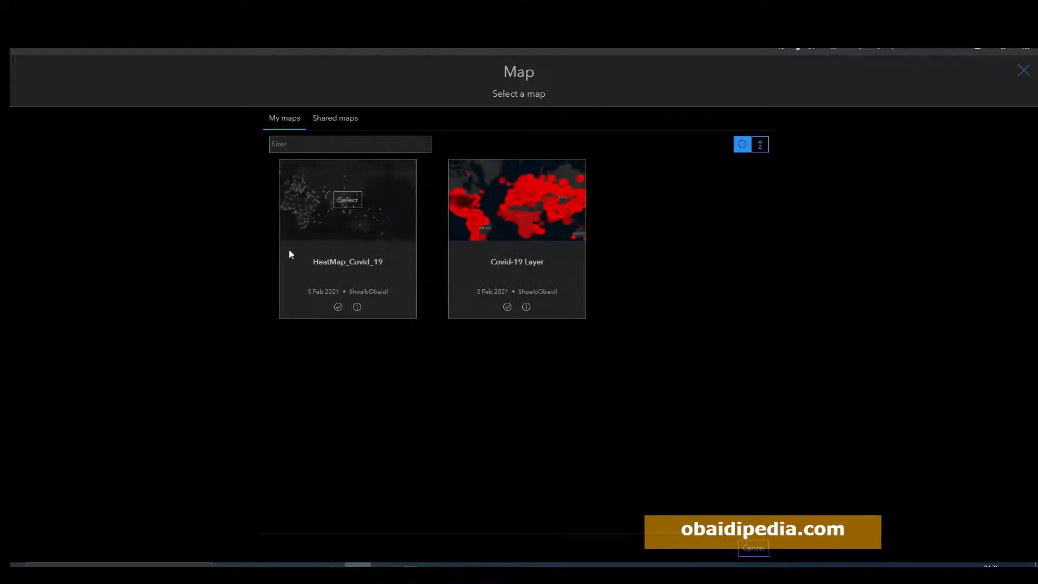
pyautogui.click(348, 201)
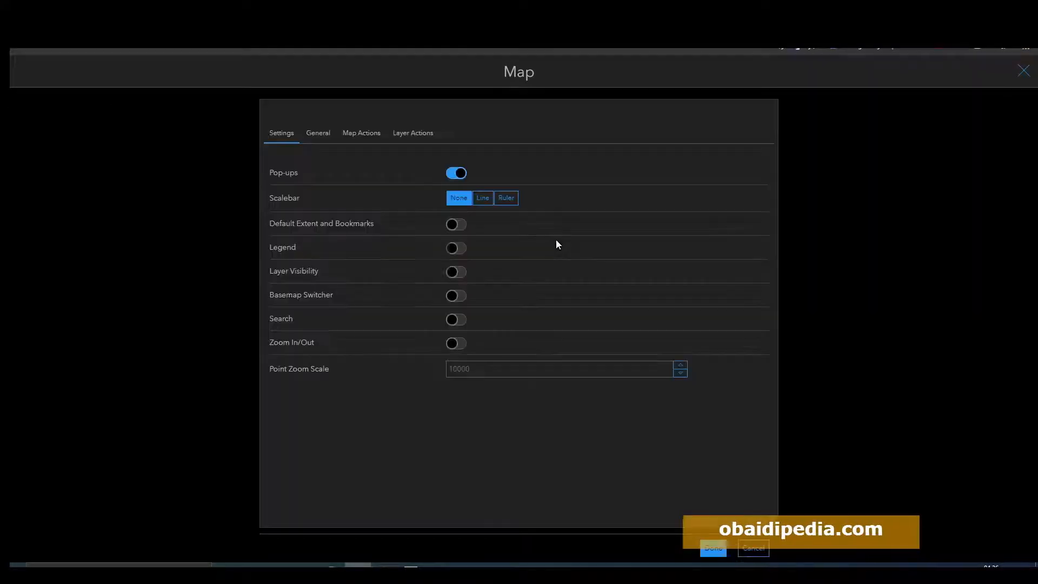
# Step: Enable Default Extent and Bookmarks, Legend, Layer Visibility, Basemap Switcher, Search and Zoom In/Out for the map element, and finish
pyautogui.click(454, 224)
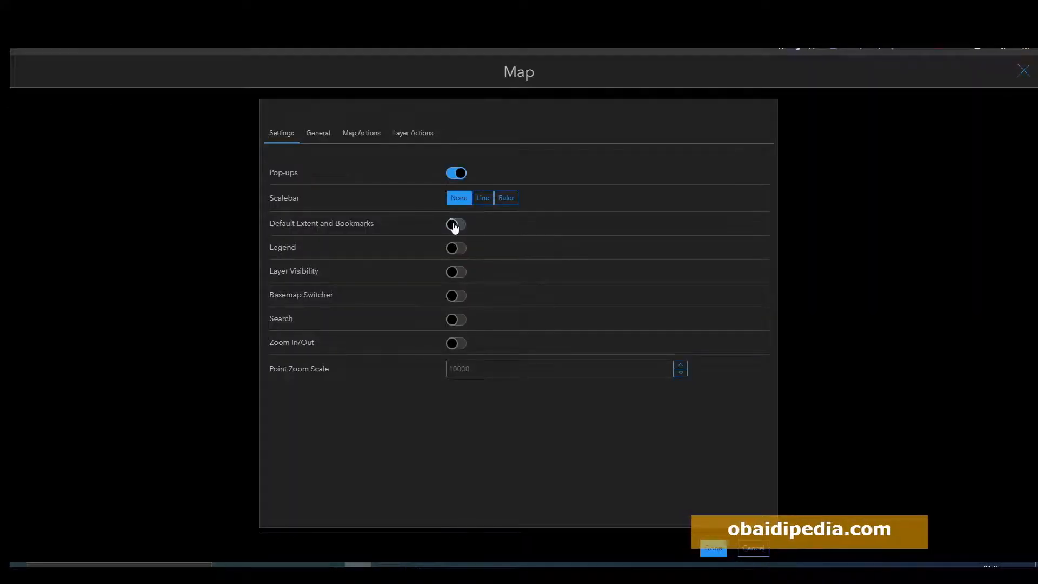
pyautogui.click(452, 250)
pyautogui.click(456, 272)
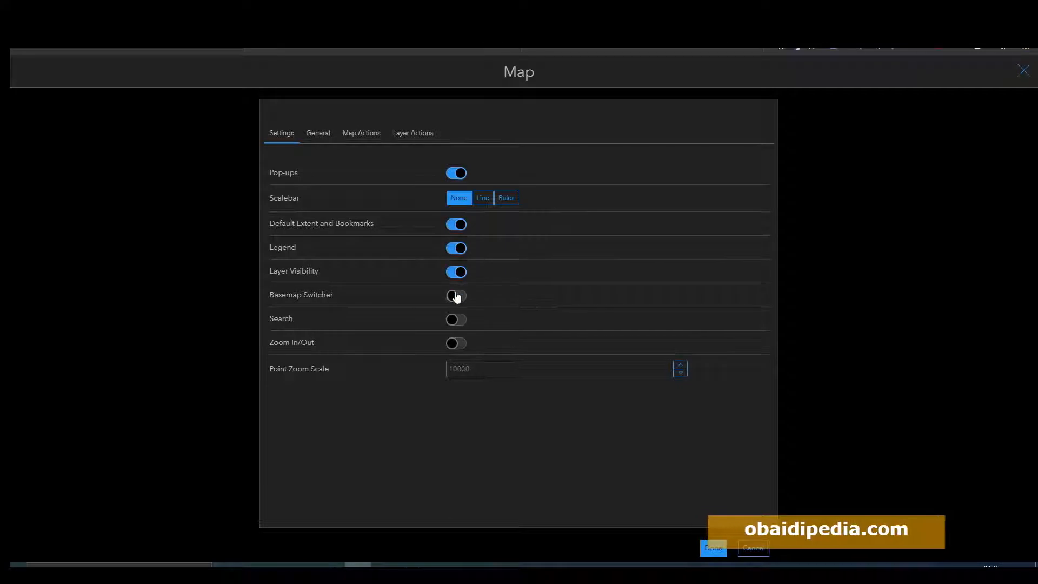
pyautogui.click(455, 296)
pyautogui.click(456, 320)
pyautogui.click(456, 343)
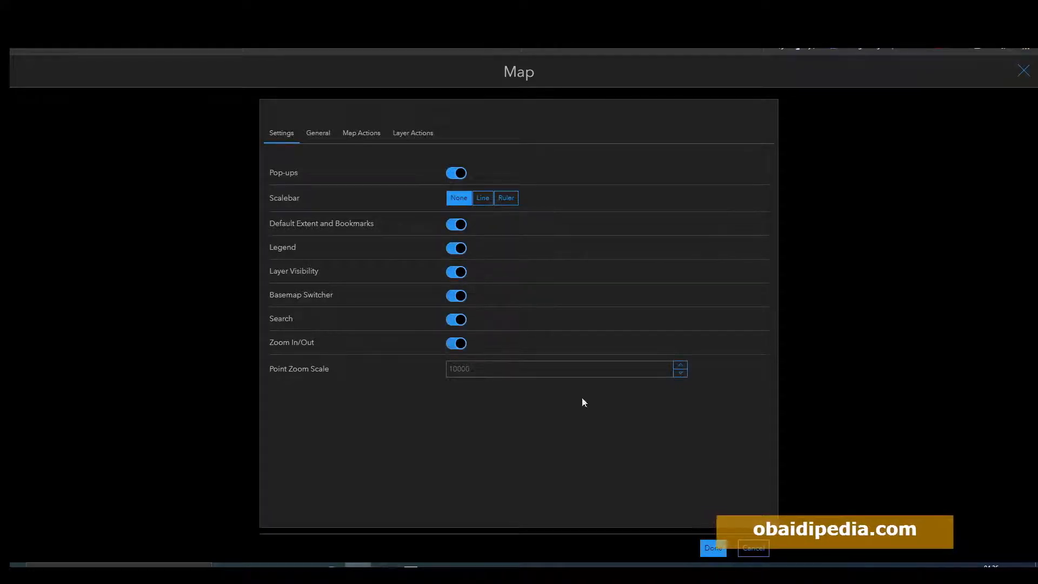
pyautogui.click(711, 547)
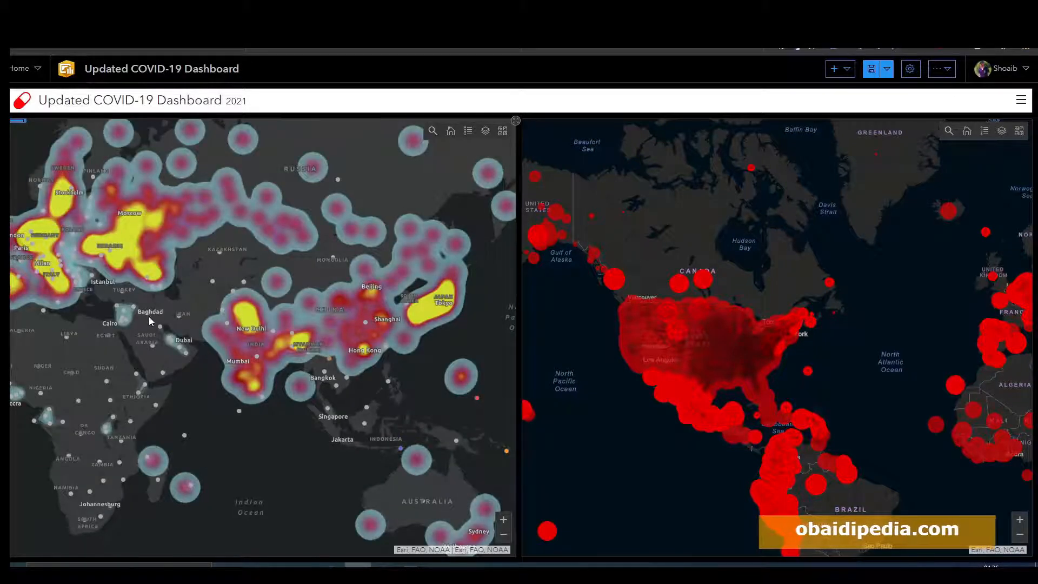
# Step: Pan and zoom both dashboard maps around Europe to compare the heat map with the point map
pyautogui.moveTo(149, 317); pyautogui.dragTo(228, 330)
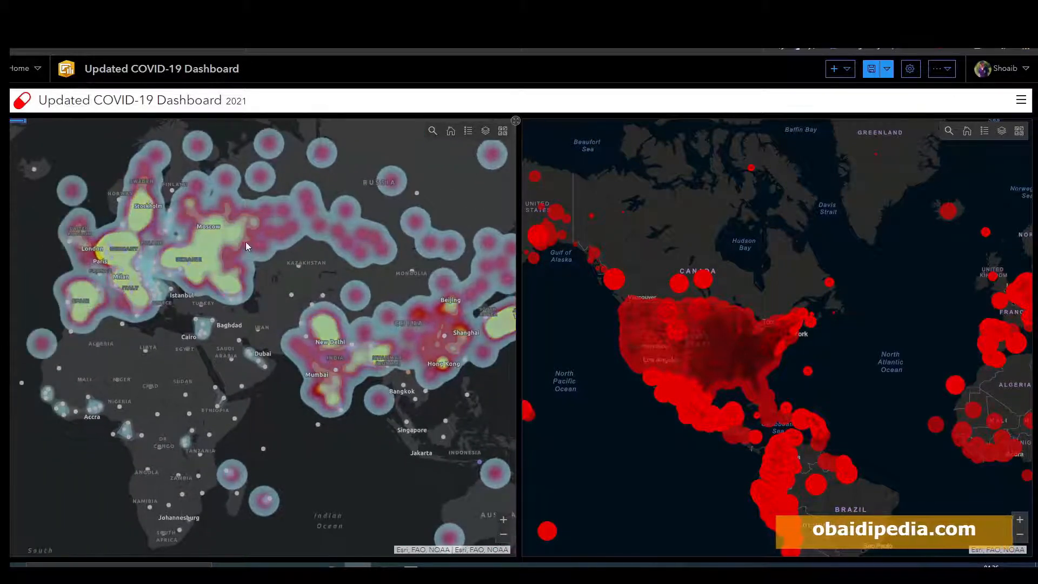
pyautogui.moveTo(251, 260); pyautogui.dragTo(242, 347)
pyautogui.moveTo(823, 301); pyautogui.dragTo(633, 262)
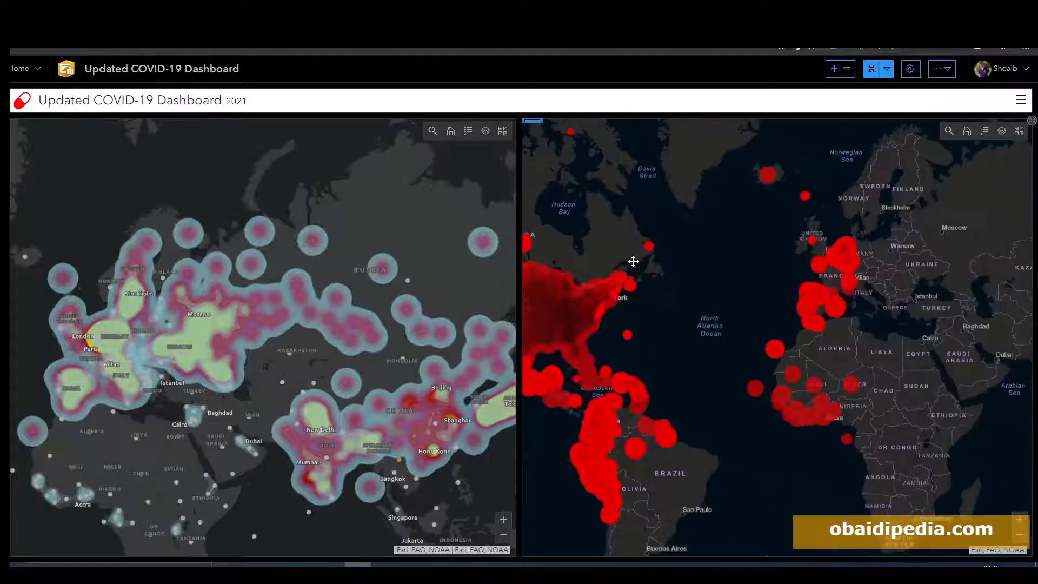
pyautogui.scroll(1, 774, 303)
pyautogui.moveTo(725, 318); pyautogui.dragTo(517, 326)
pyautogui.scroll(1, 675, 363)
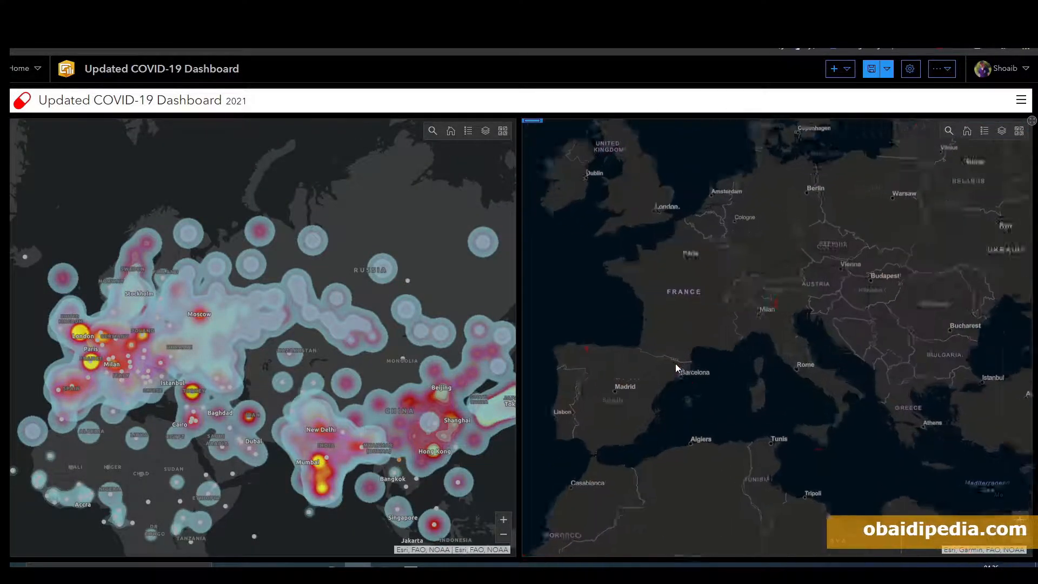
pyautogui.scroll(1, 635, 359)
pyautogui.scroll(2, 635, 359)
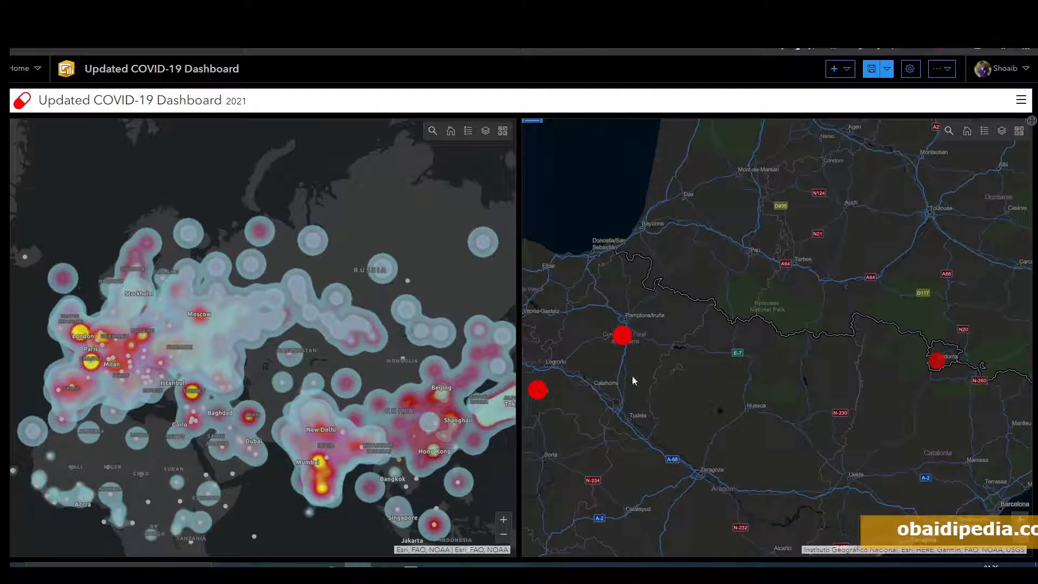
pyautogui.moveTo(604, 370); pyautogui.dragTo(732, 363)
pyautogui.scroll(-3, 739, 376)
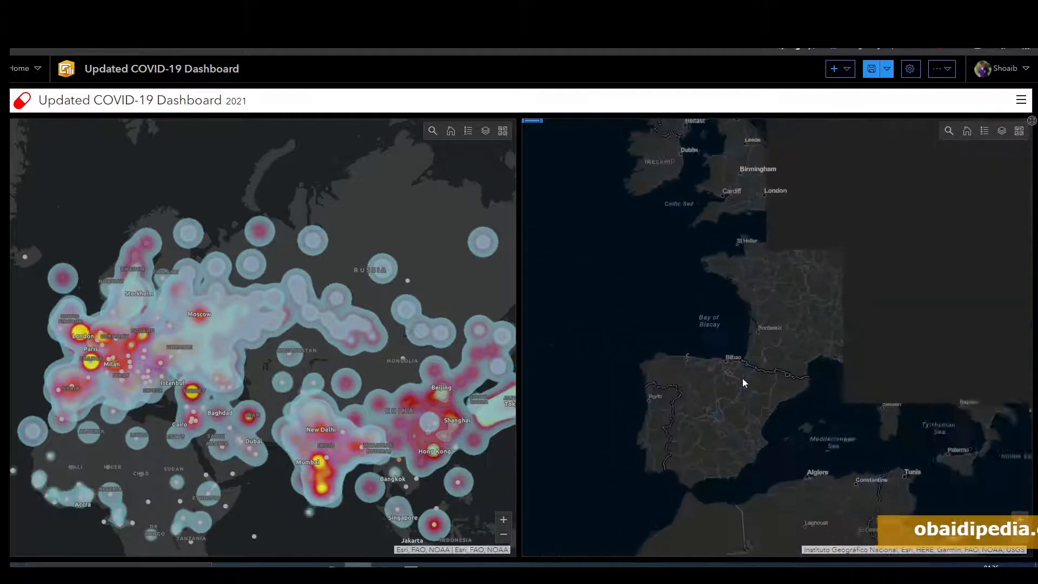
pyautogui.moveTo(681, 343); pyautogui.dragTo(543, 399)
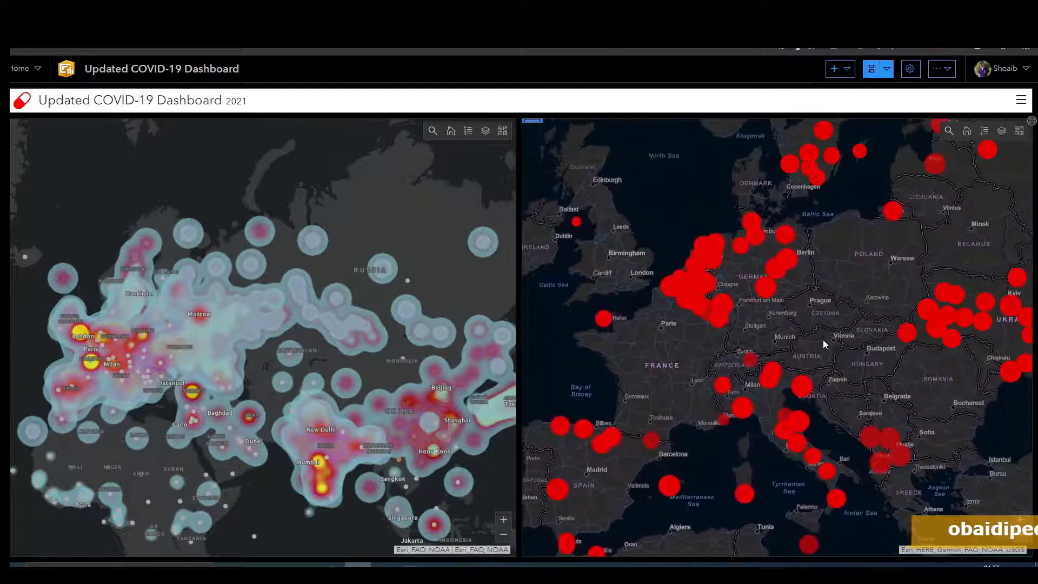
pyautogui.scroll(-2, 844, 297)
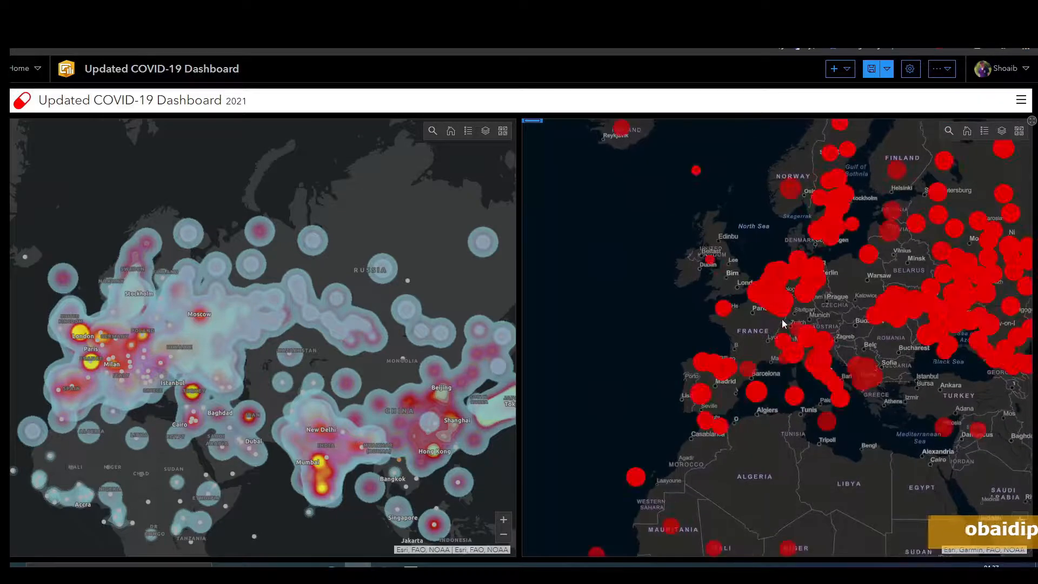
pyautogui.moveTo(756, 322); pyautogui.dragTo(867, 201)
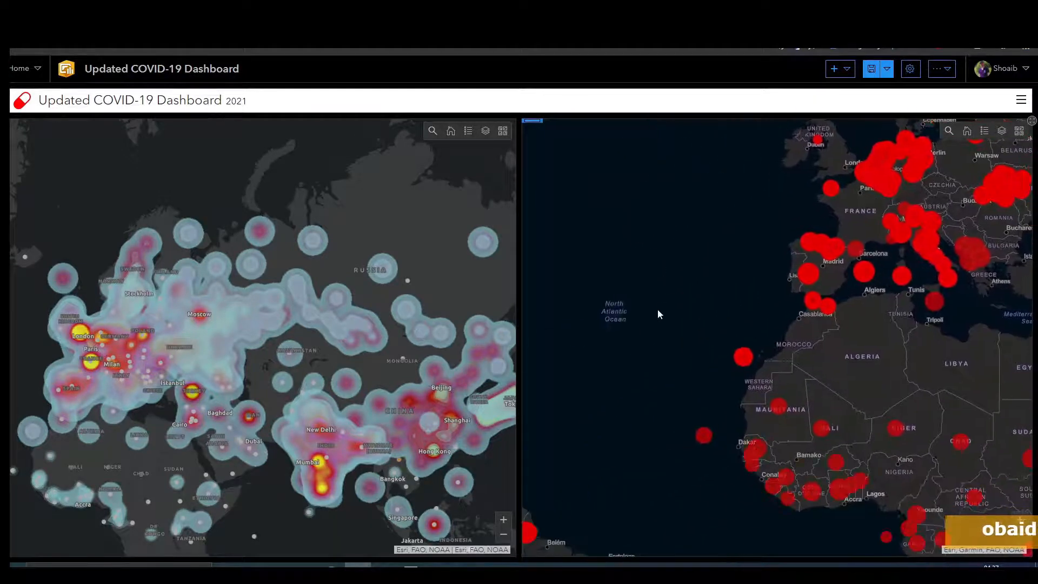
pyautogui.moveTo(629, 342); pyautogui.dragTo(606, 261)
# Step: Pan and zoom both maps across Asia, Africa and Russia to compare the two displays
pyautogui.moveTo(376, 264); pyautogui.dragTo(336, 209)
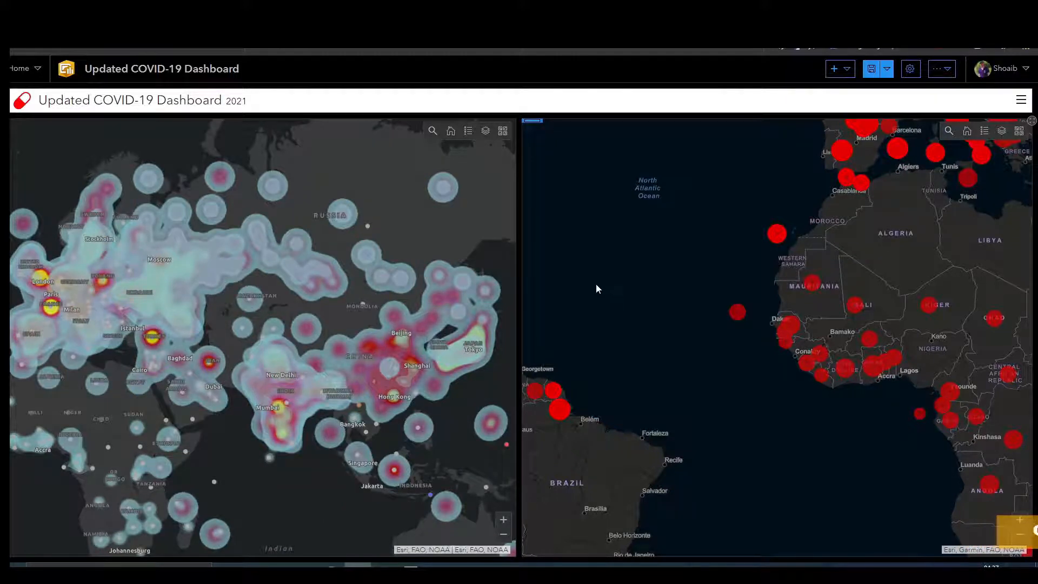
pyautogui.moveTo(275, 208); pyautogui.dragTo(369, 221)
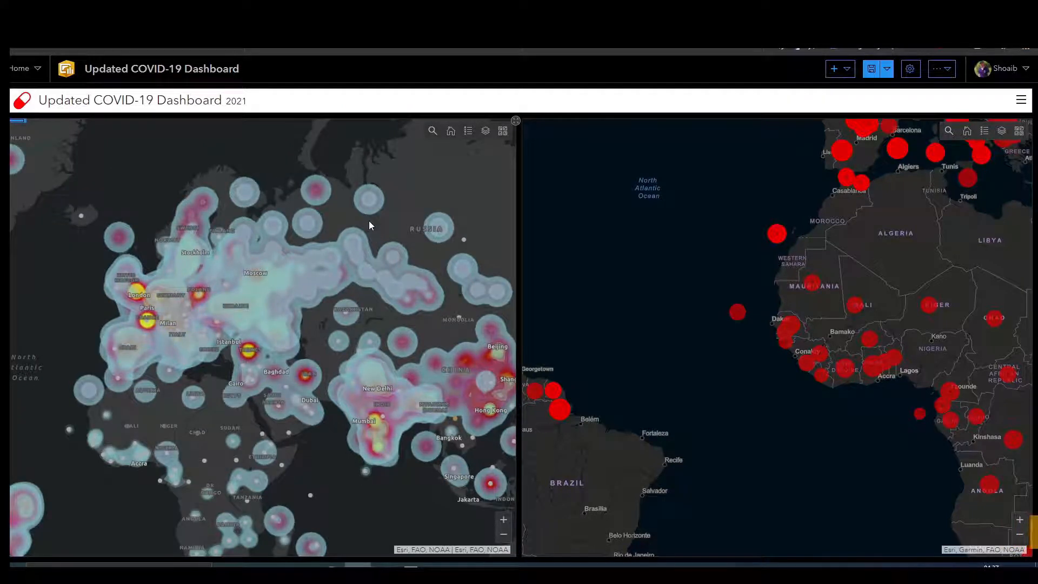
pyautogui.moveTo(293, 221); pyautogui.dragTo(169, 260)
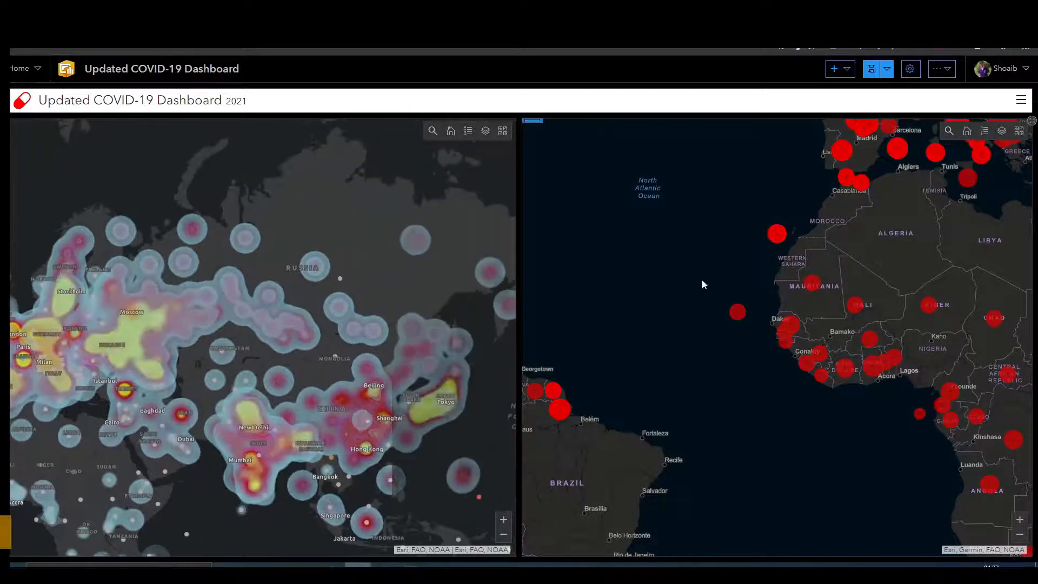
pyautogui.moveTo(702, 283); pyautogui.dragTo(509, 316)
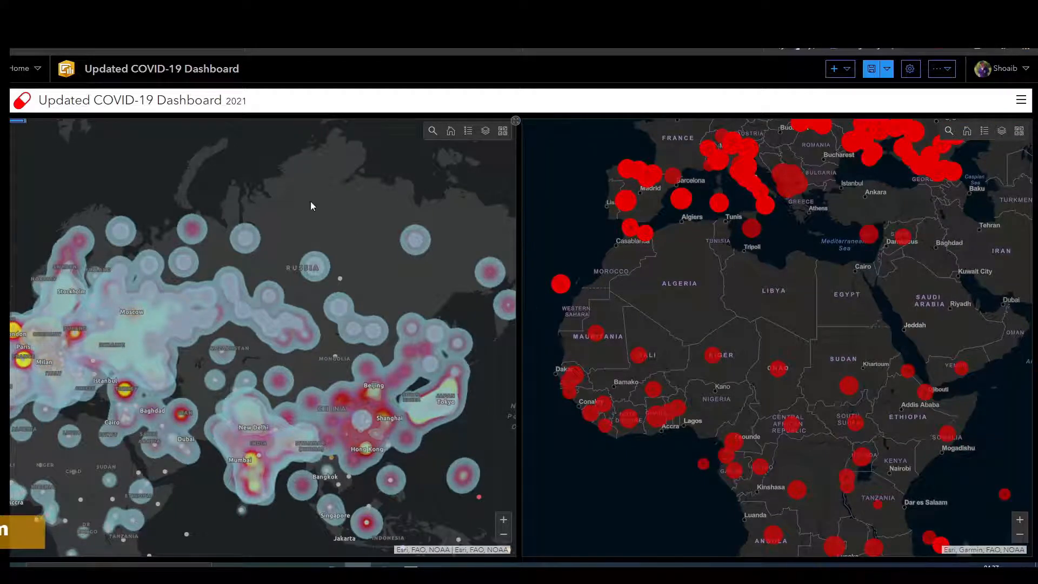
pyautogui.moveTo(827, 297); pyautogui.dragTo(749, 405)
pyautogui.scroll(3, 850, 301)
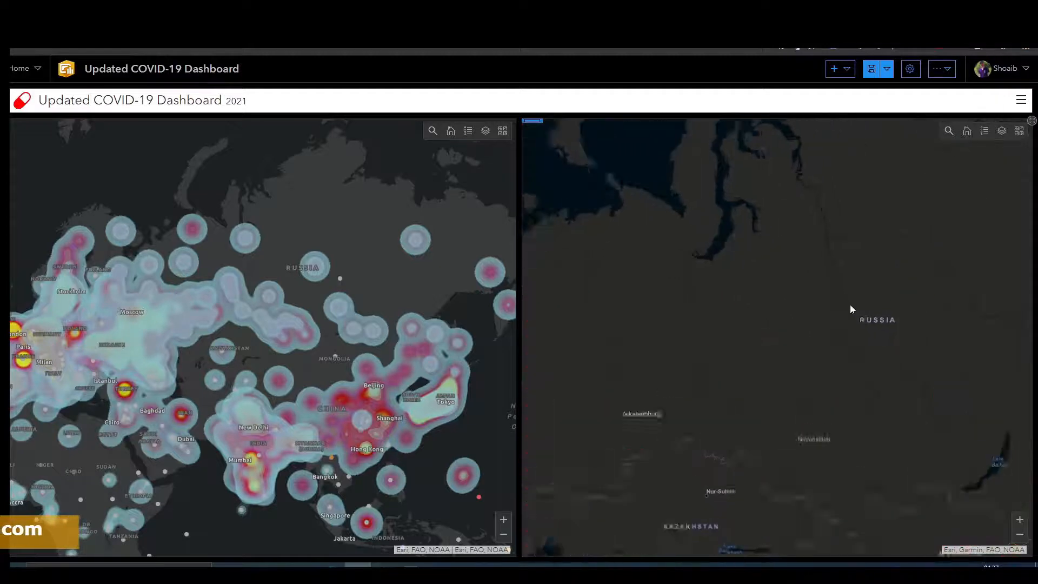
pyautogui.moveTo(850, 306); pyautogui.dragTo(704, 426)
pyautogui.moveTo(931, 333); pyautogui.dragTo(767, 348)
pyautogui.scroll(-3, 789, 361)
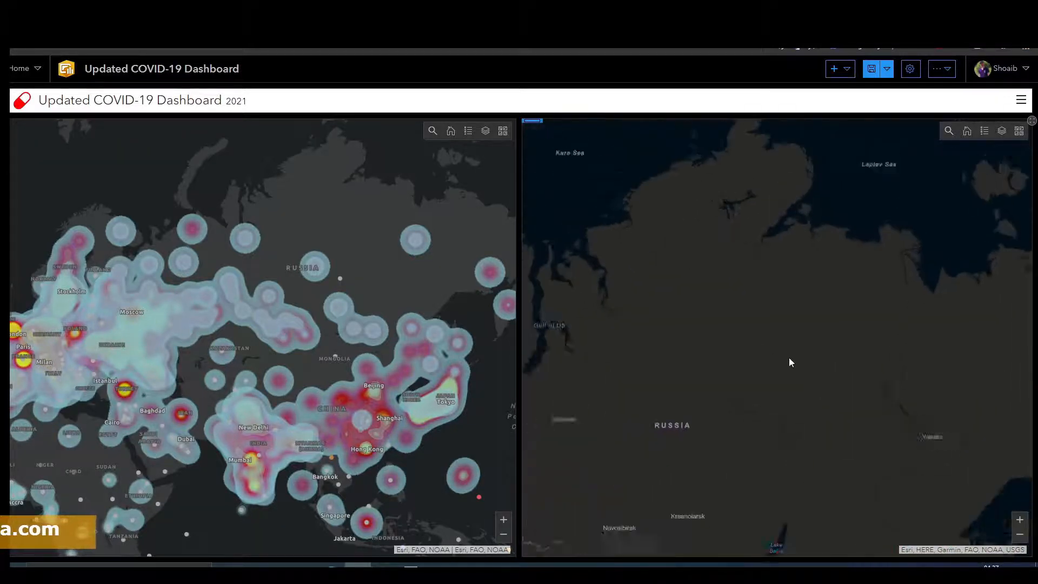
pyautogui.scroll(-2, 789, 421)
pyautogui.moveTo(789, 422); pyautogui.dragTo(873, 256)
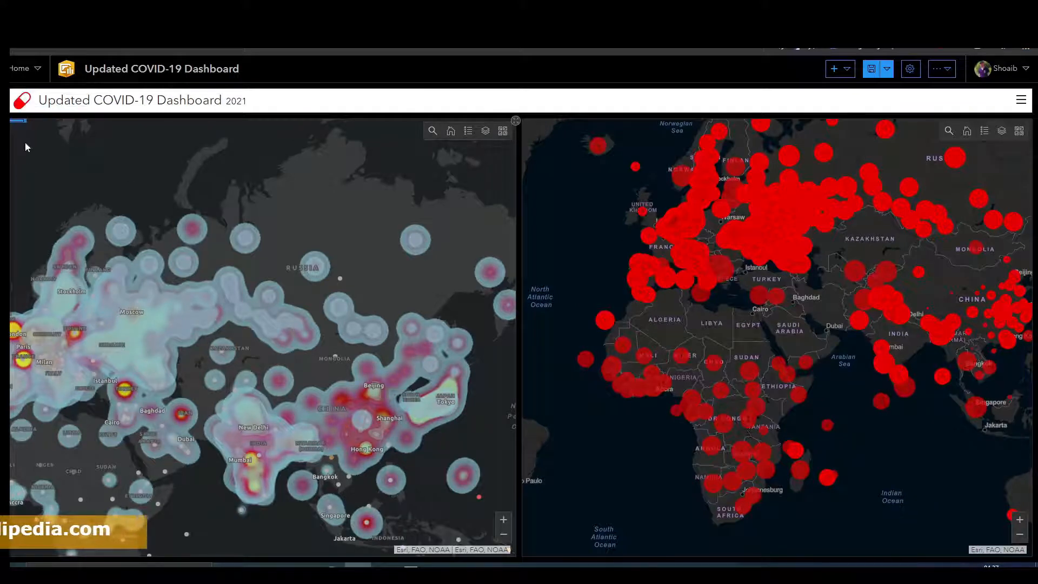
pyautogui.moveTo(12, 130)
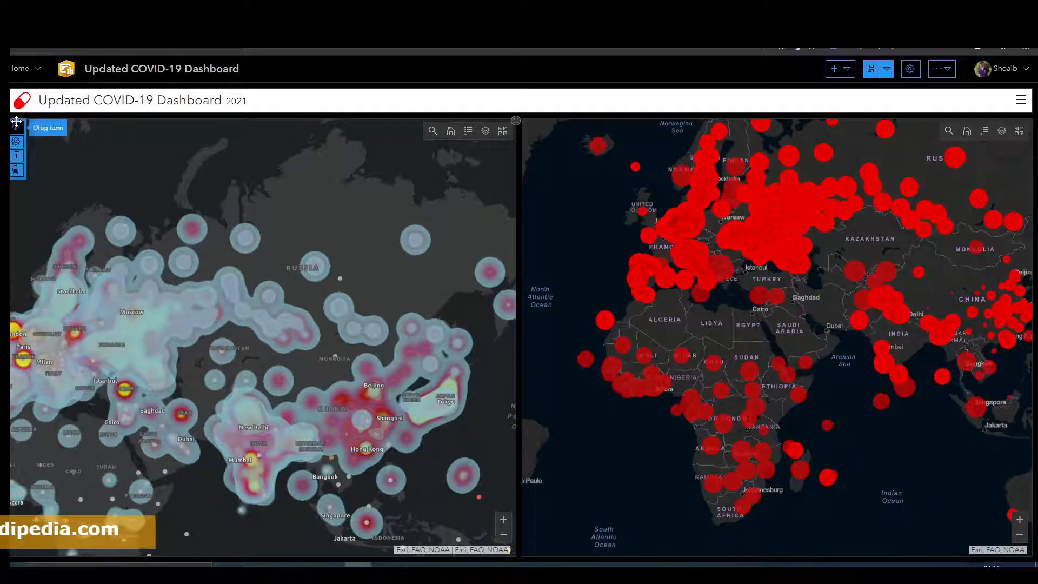
# Step: Delete the heat map element from the dashboard, then delete the HeatMap_Covid_19 web map from My Content
pyautogui.click(15, 172)
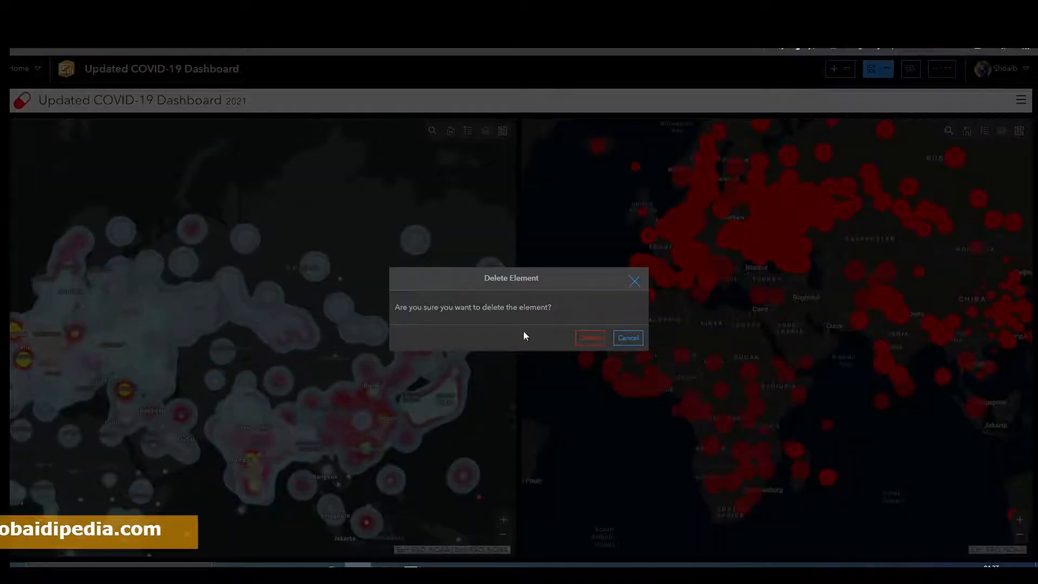
pyautogui.click(589, 339)
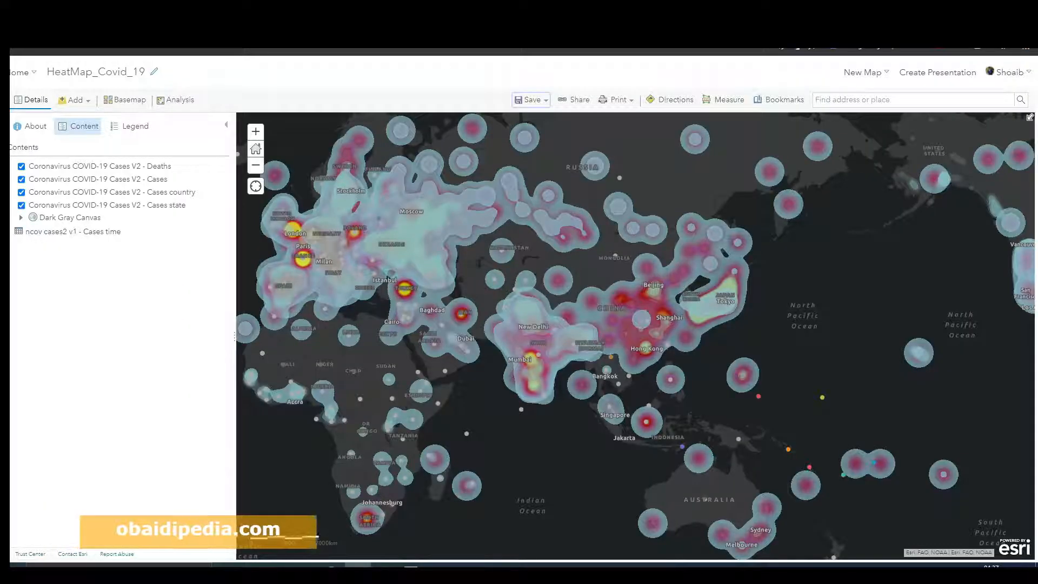
pyautogui.click(21, 72)
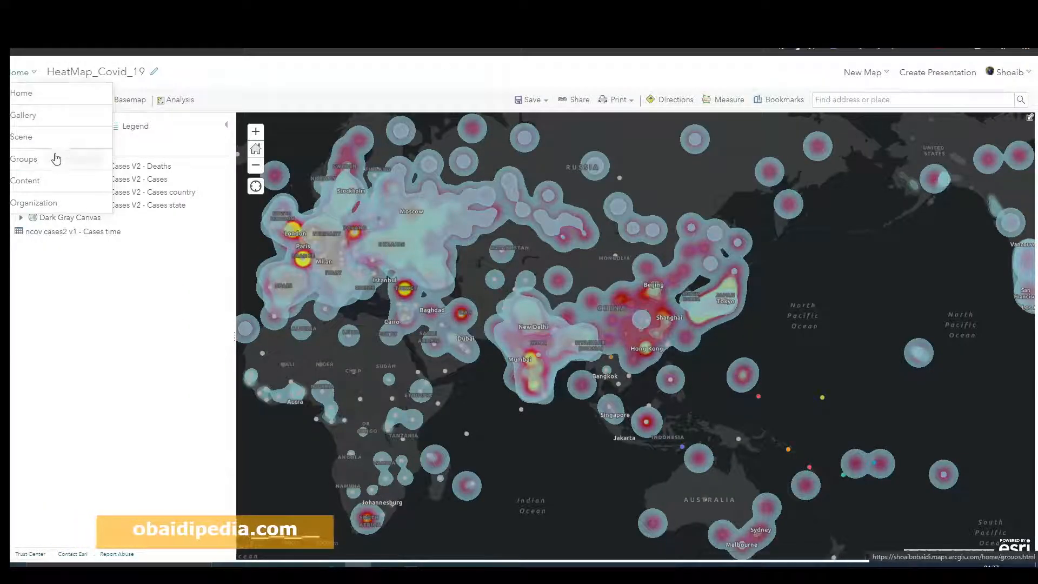
pyautogui.click(38, 182)
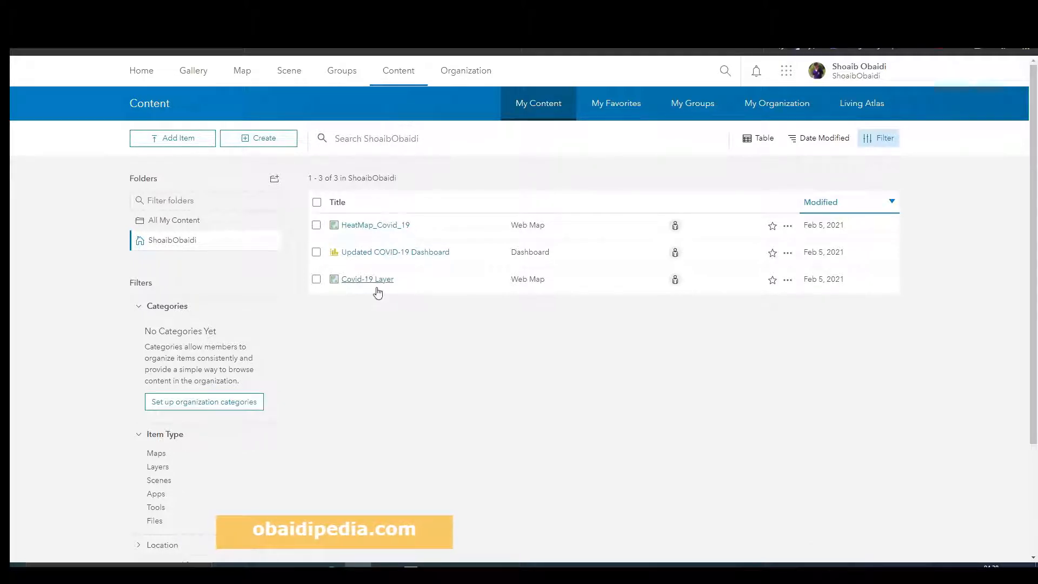
pyautogui.click(316, 225)
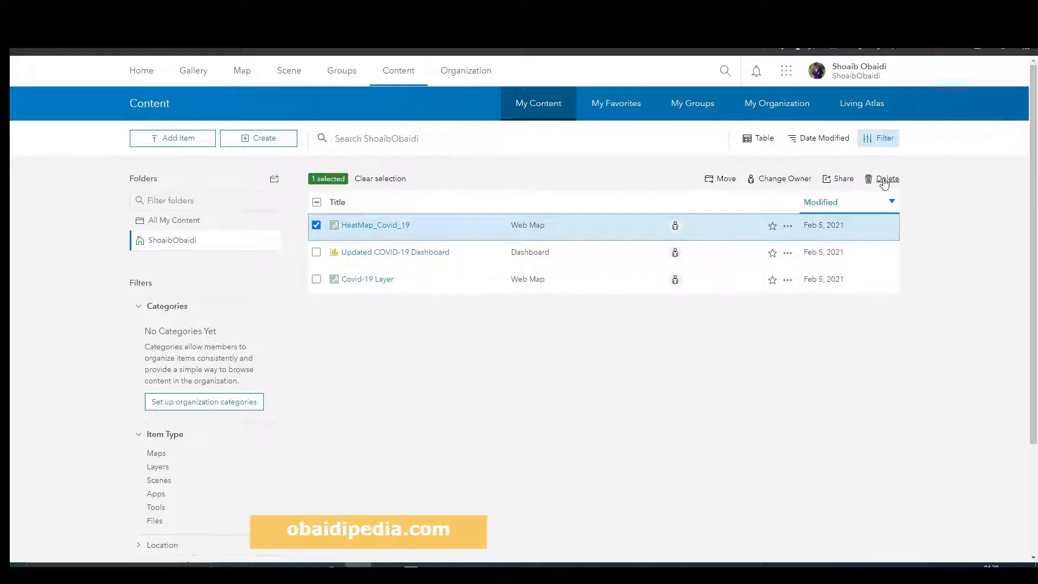
pyautogui.click(885, 179)
pyautogui.click(625, 354)
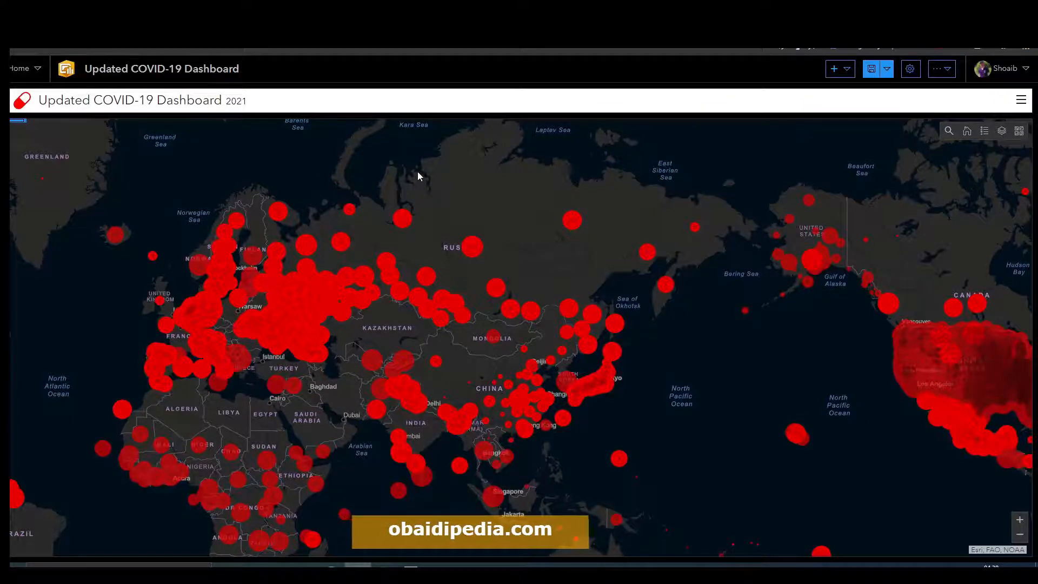
pyautogui.moveTo(418, 171); pyautogui.dragTo(405, 148)
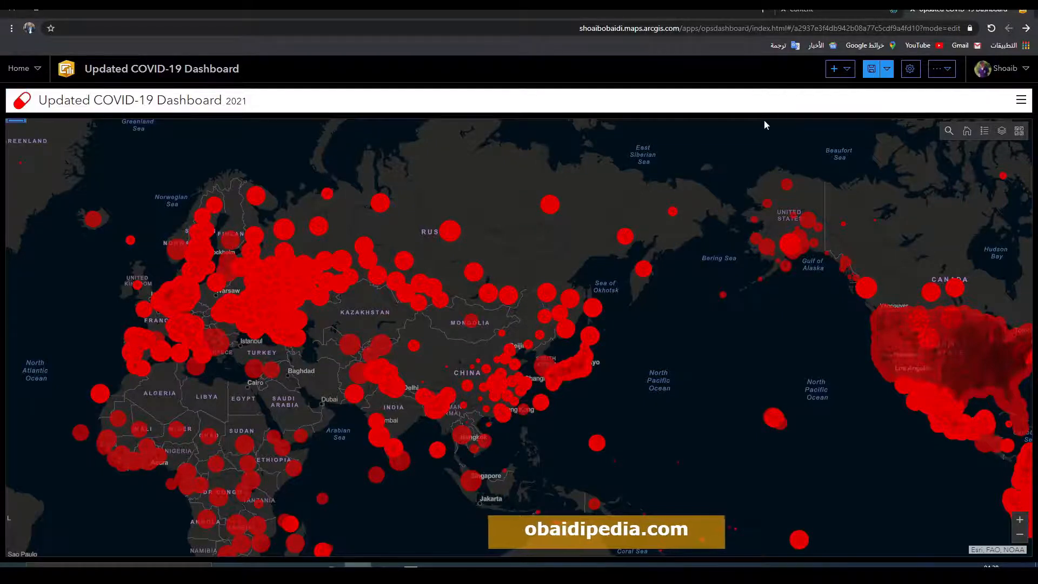
pyautogui.click(835, 68)
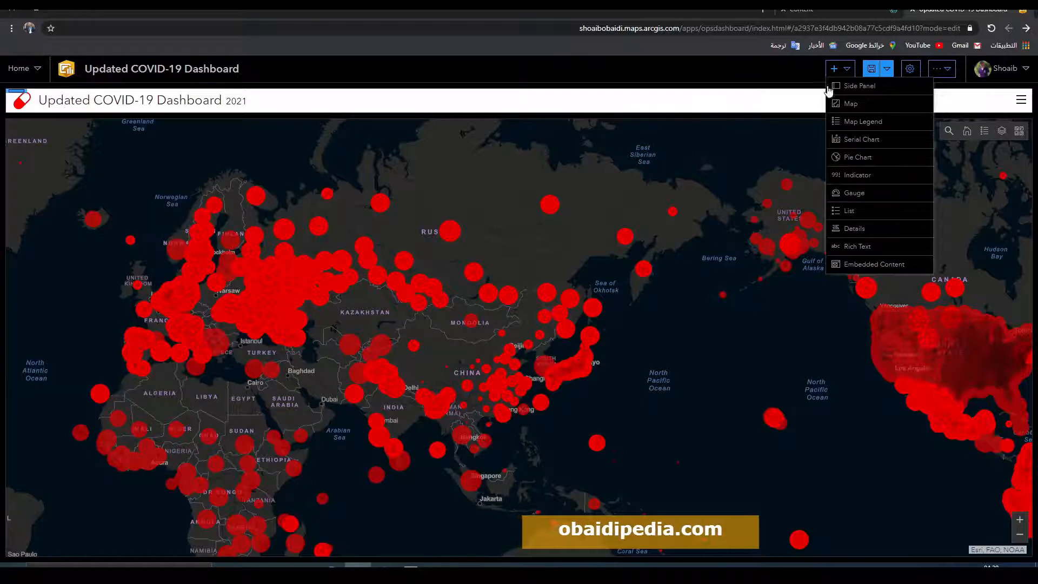
pyautogui.click(841, 72)
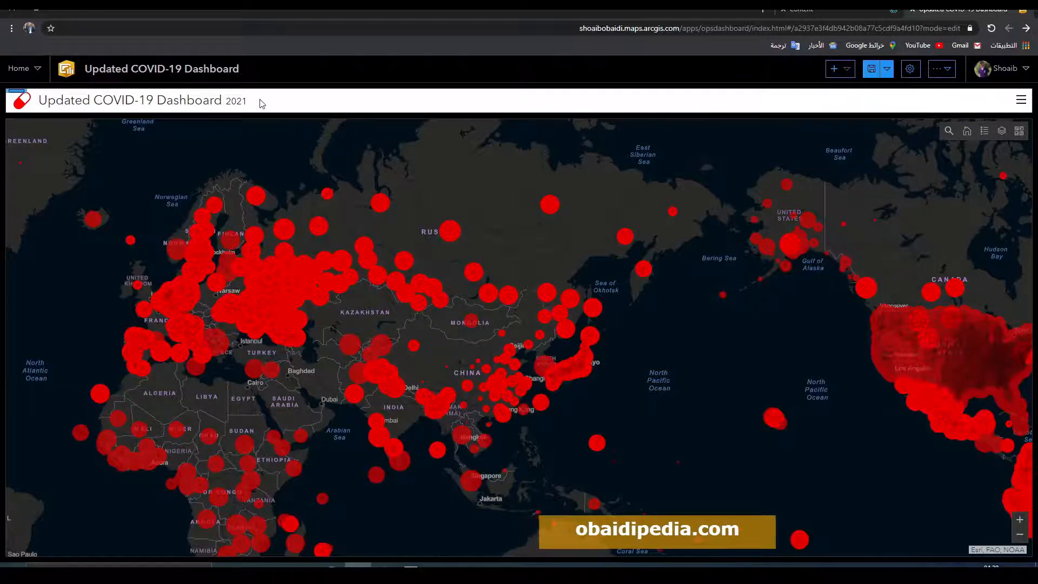
# Step: Open the dashboard header settings and place the cursor in the Logo URL field
pyautogui.moveTo(13, 103)
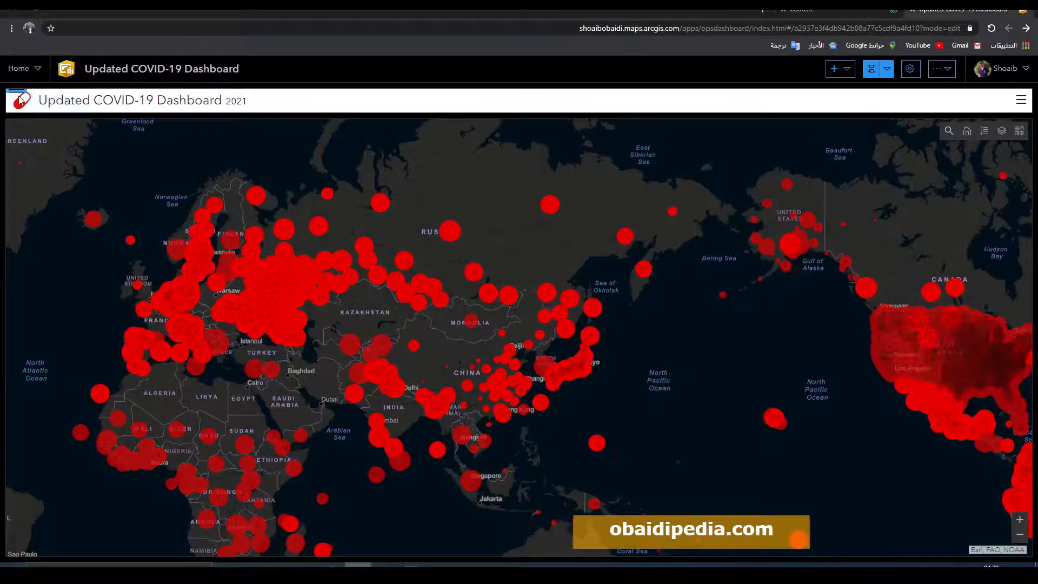
pyautogui.click(17, 98)
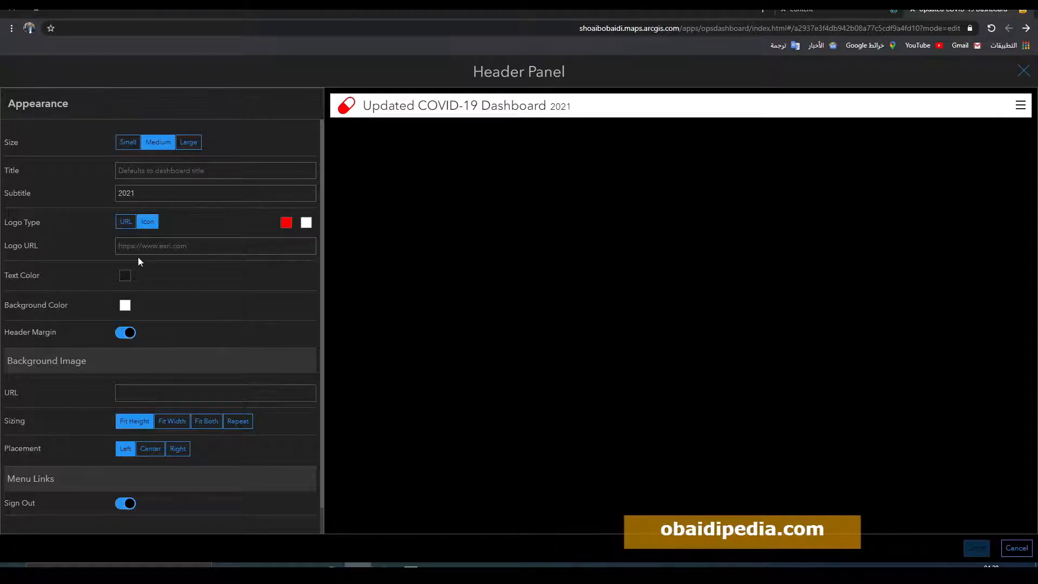
pyautogui.click(215, 246)
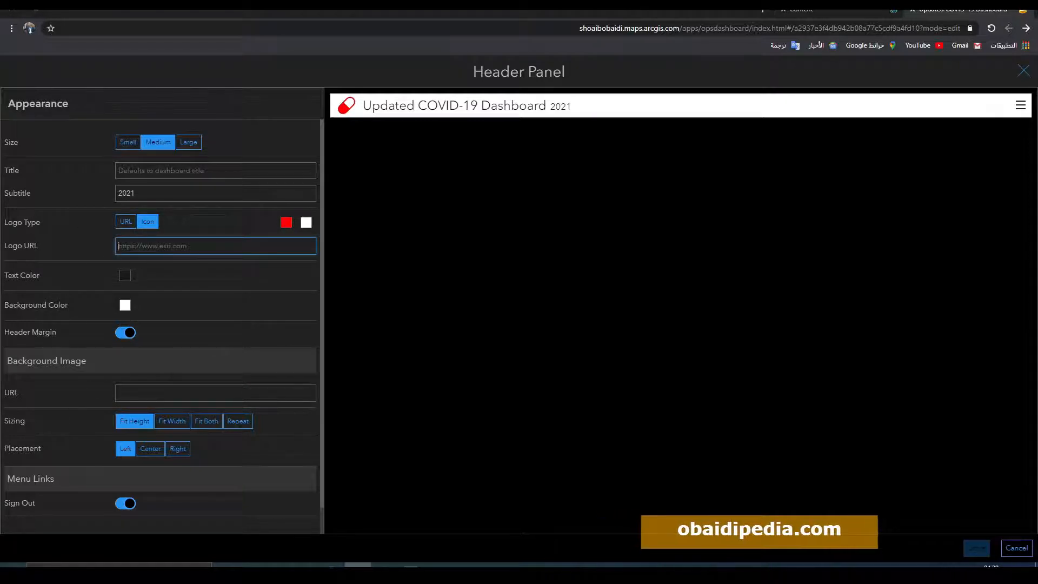
# Step: In a new browser tab, go to who.int and open the Coronavirus disease (COVID-19) Situation dashboard
pyautogui.click(763, 9)
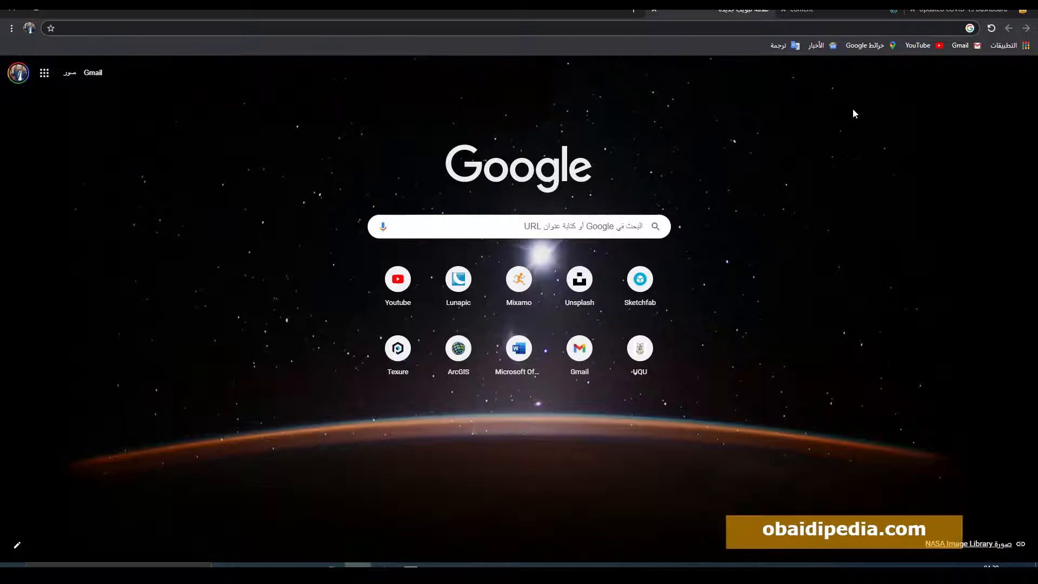
pyautogui.write('who')
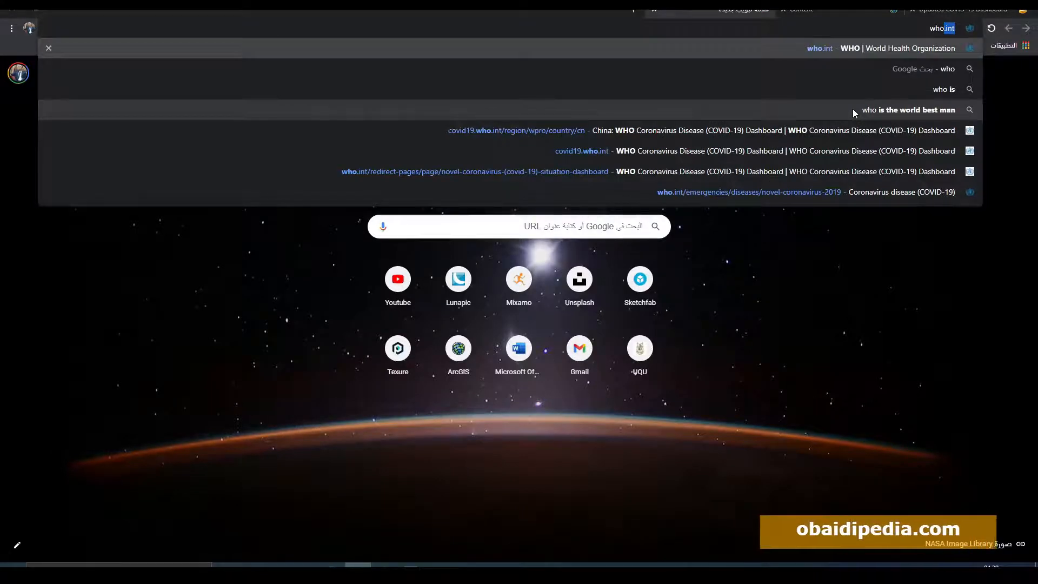
pyautogui.write('.int')
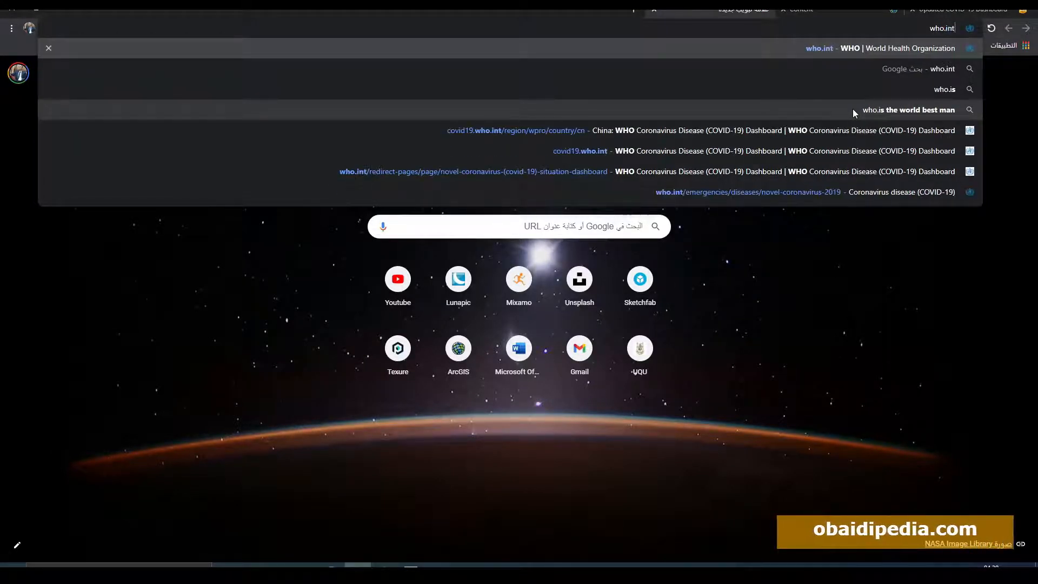
pyautogui.press('Return')
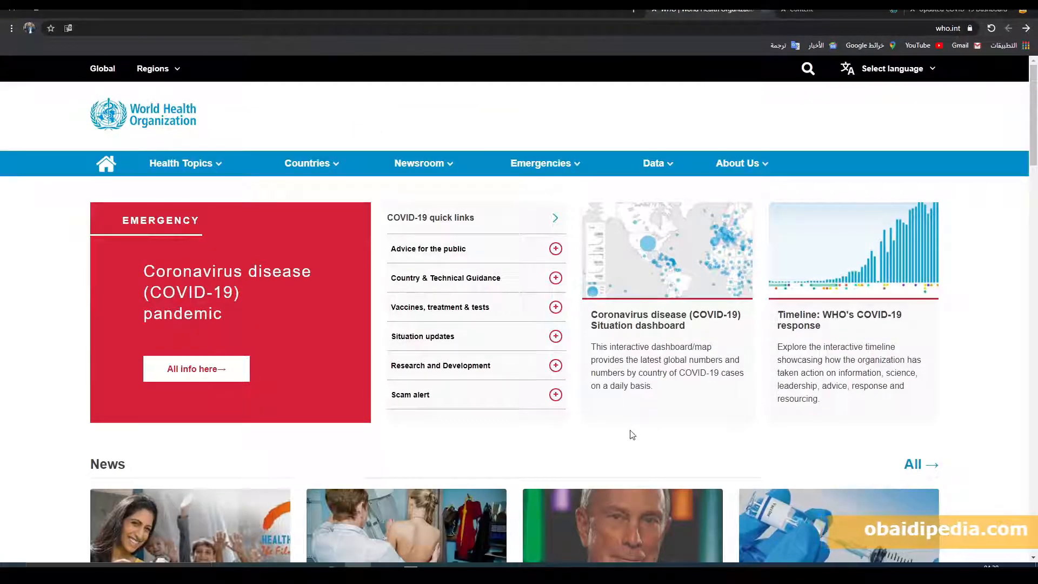
pyautogui.click(650, 324)
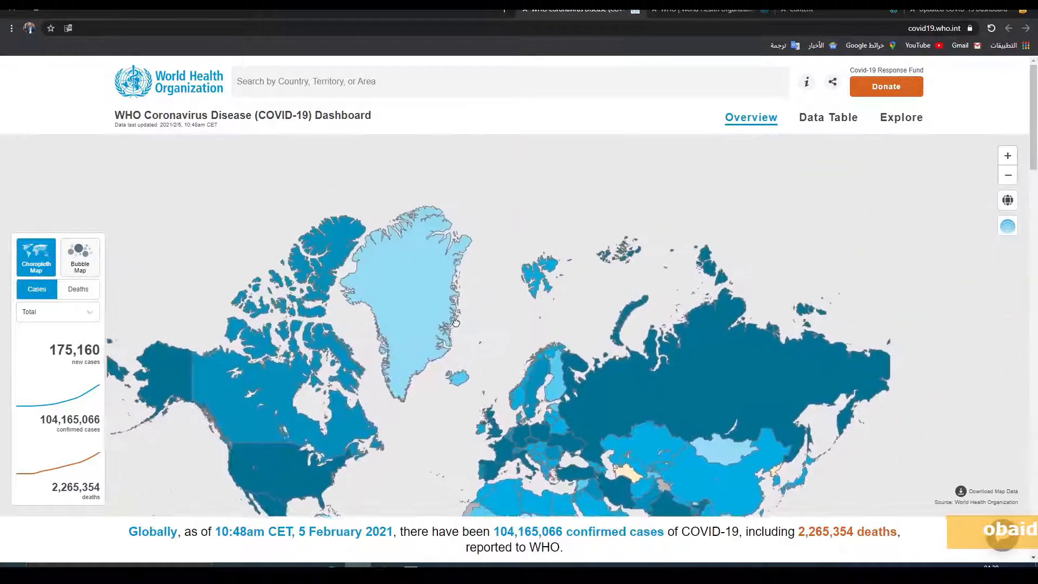
# Step: Copy the WHO COVID-19 dashboard's web address from the address bar
pyautogui.click(935, 28)
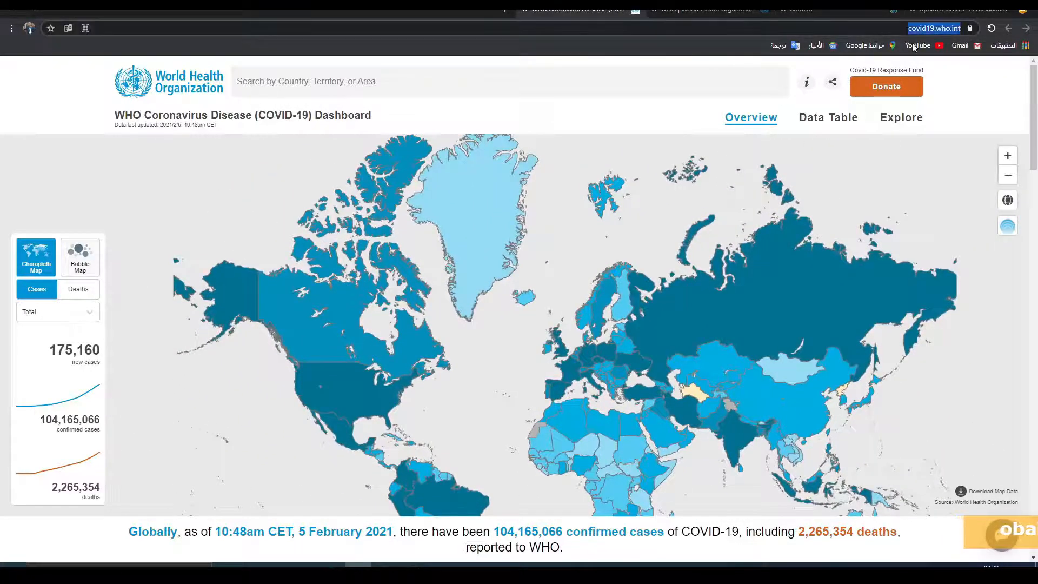
pyautogui.rightClick(921, 27)
pyautogui.click(926, 28)
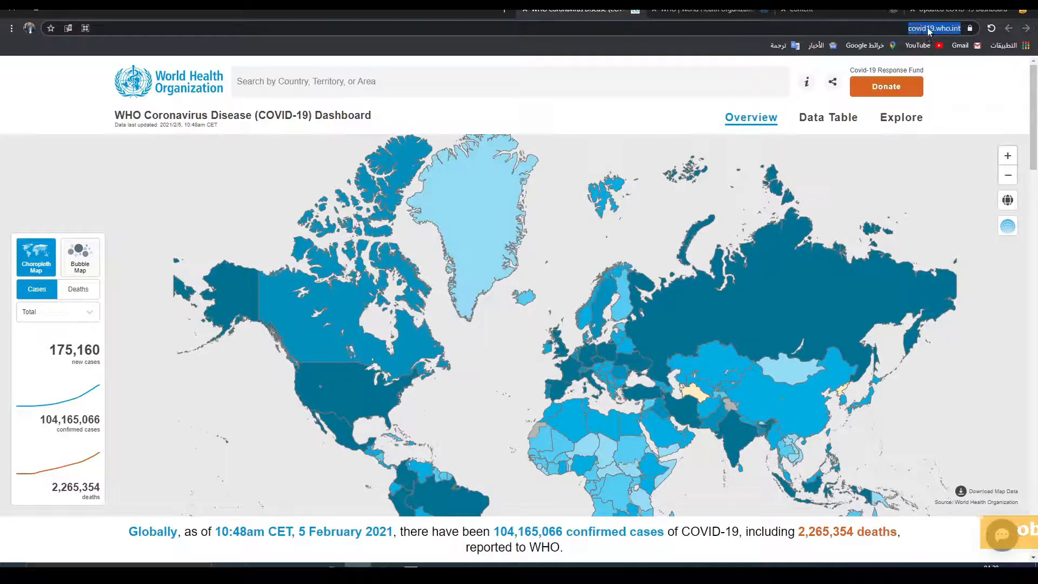
pyautogui.click(926, 28)
pyautogui.hotkey('ctrl', 'a')
pyautogui.hotkey('ctrl', 'c')
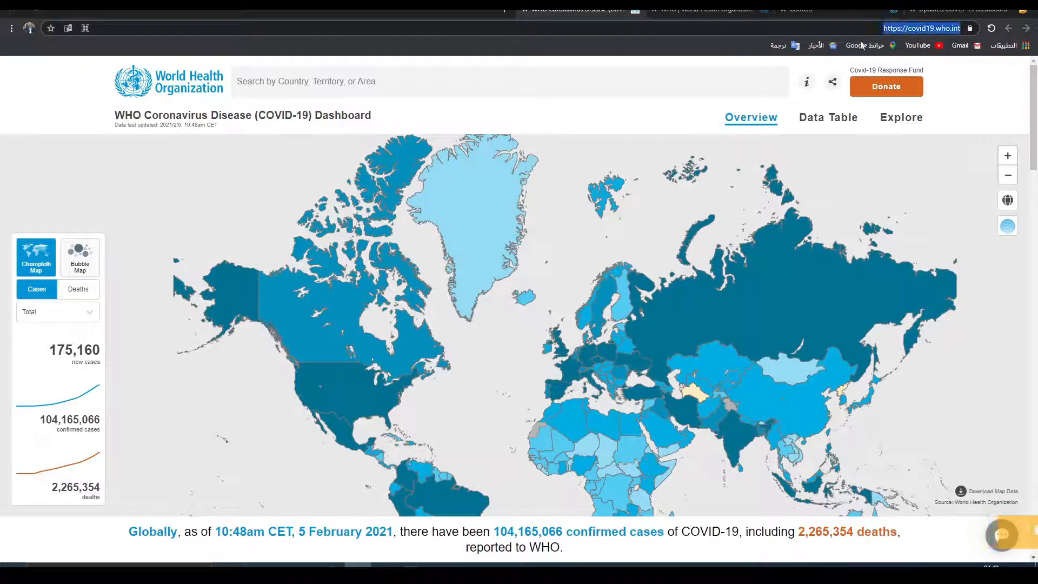
pyautogui.click(740, 9)
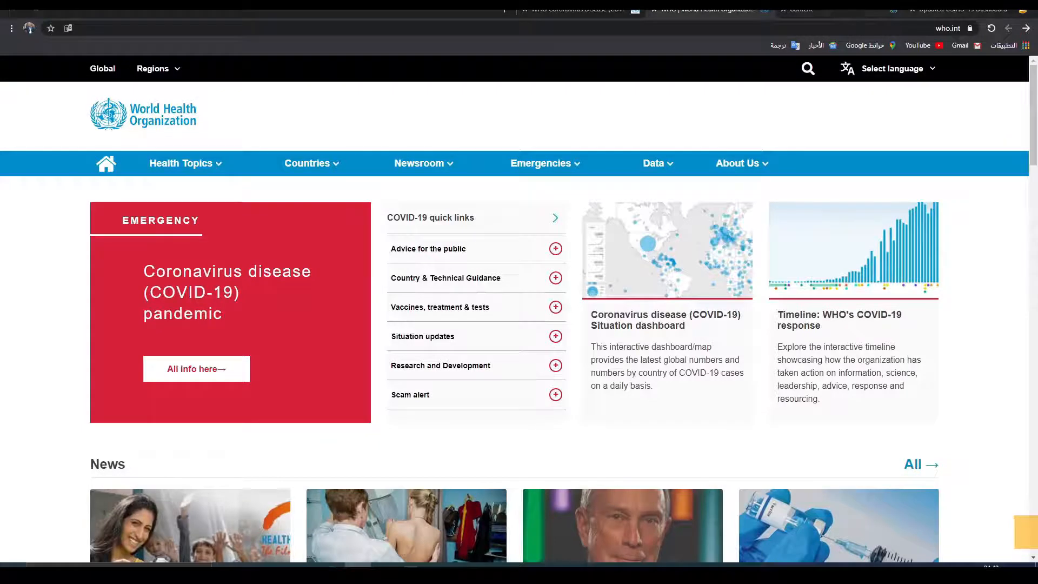
pyautogui.click(962, 9)
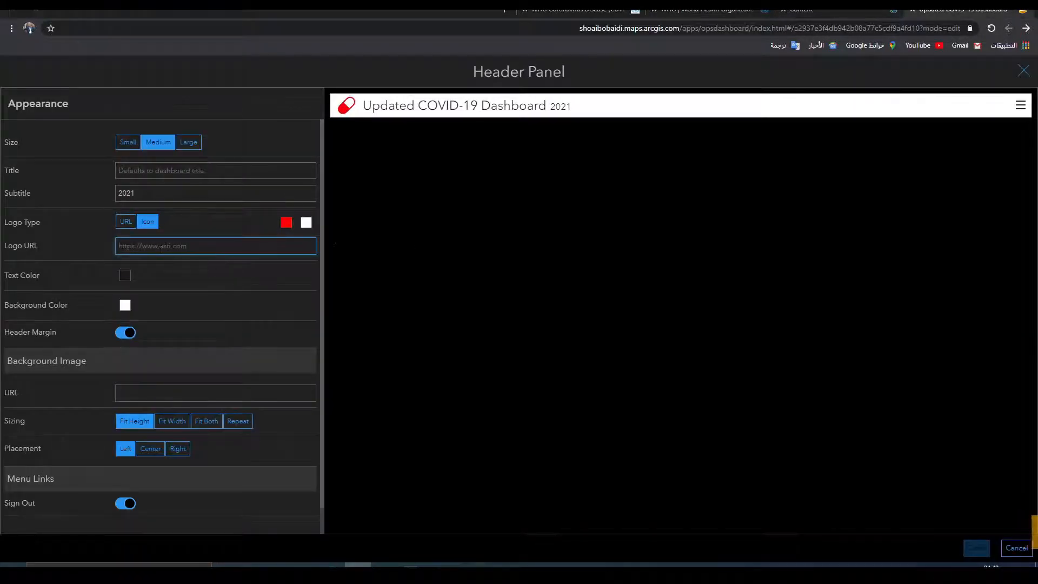
pyautogui.hotkey('ctrl', 'v')
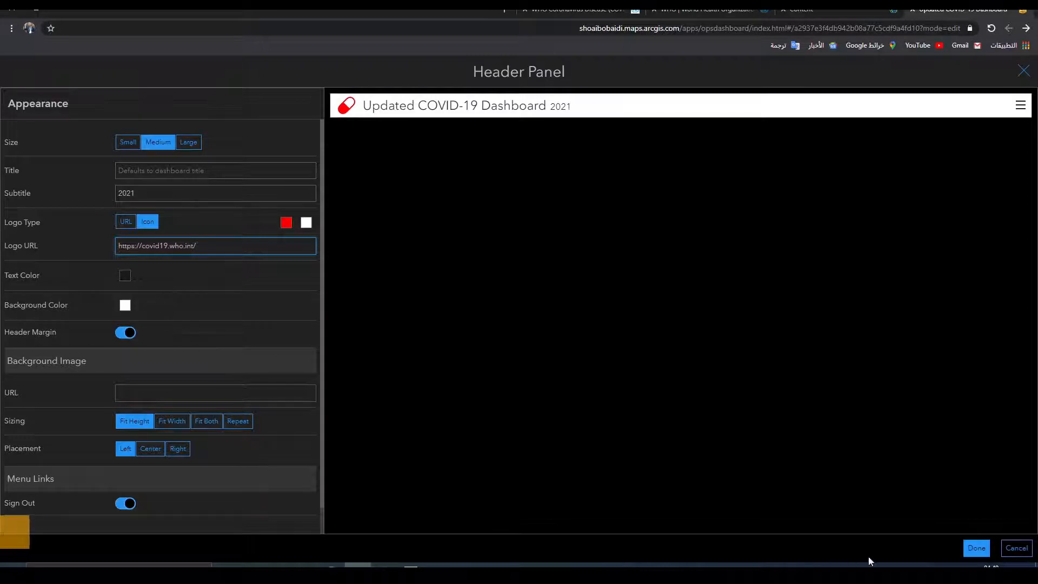
pyautogui.click(977, 548)
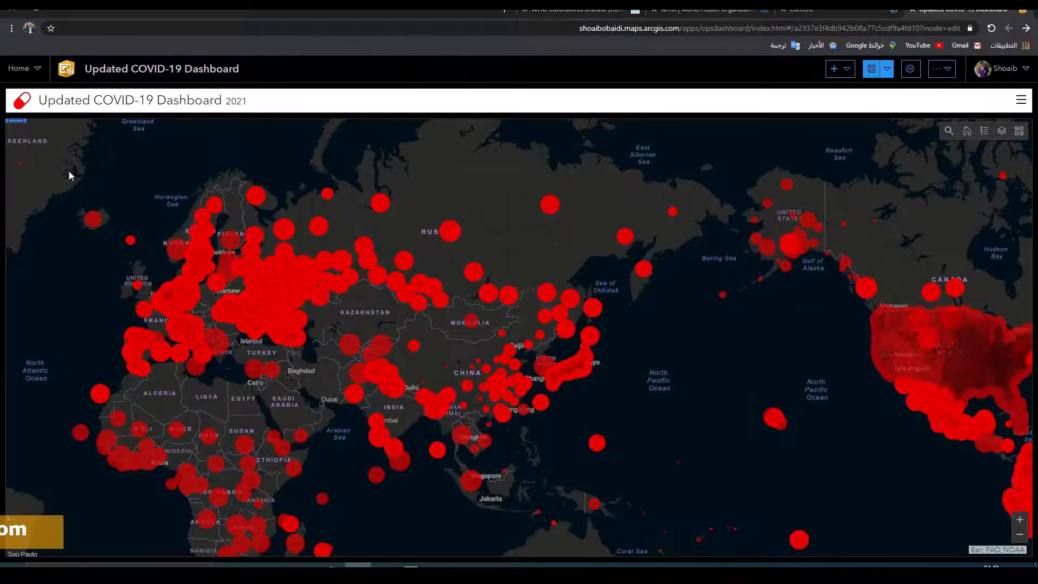
# Step: Test the header logo link, switch back to the dashboard tab, and save the dashboard
pyautogui.moveTo(87, 160)
pyautogui.mouseDown()
pyautogui.moveTo(95, 153)
pyautogui.moveTo(95, 164)
pyautogui.mouseUp()
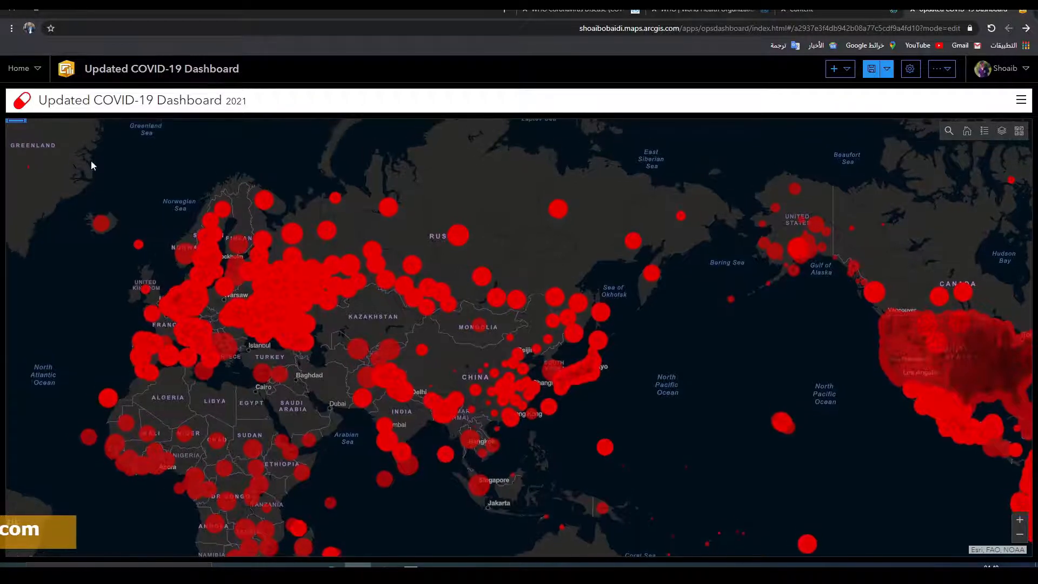
pyautogui.click(24, 105)
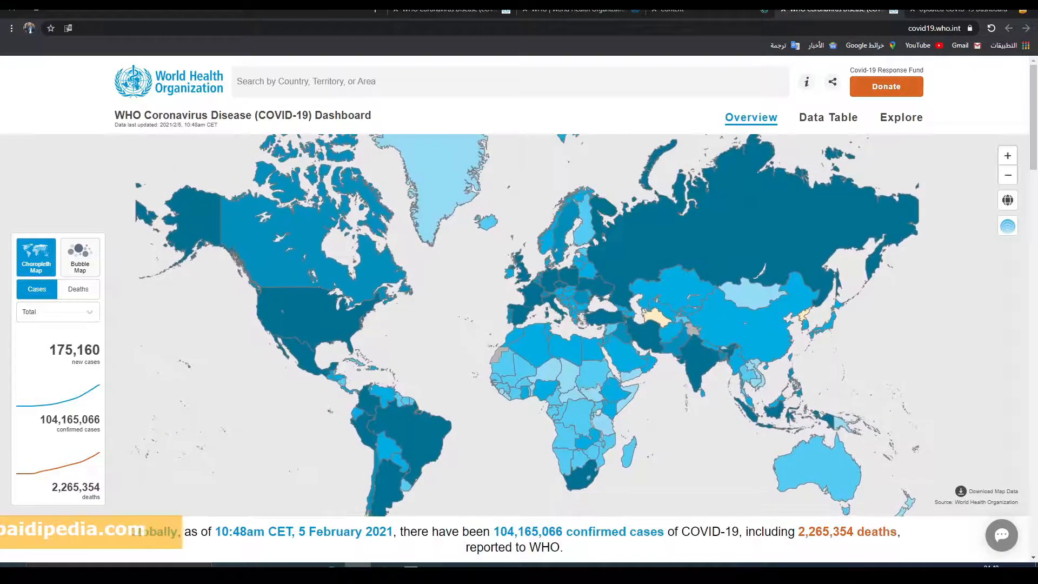
pyautogui.click(423, 12)
pyautogui.click(525, 11)
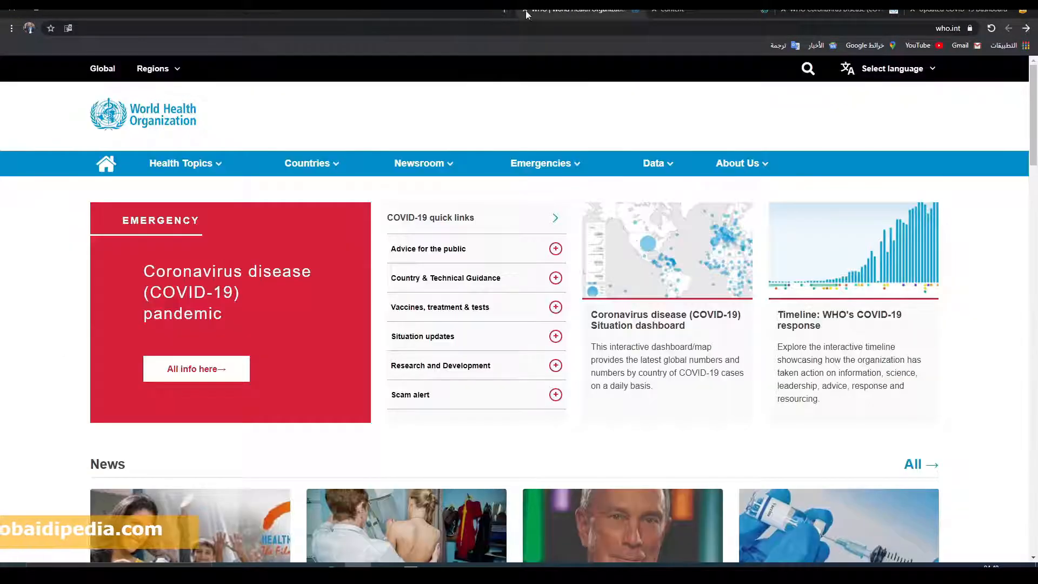
pyautogui.click(660, 13)
pyautogui.click(801, 12)
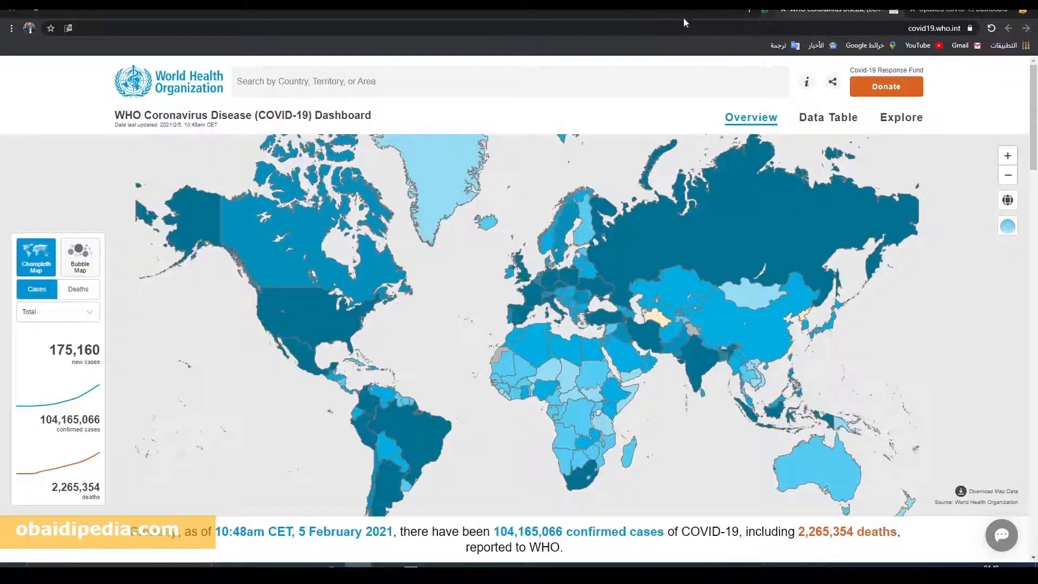
pyautogui.click(783, 10)
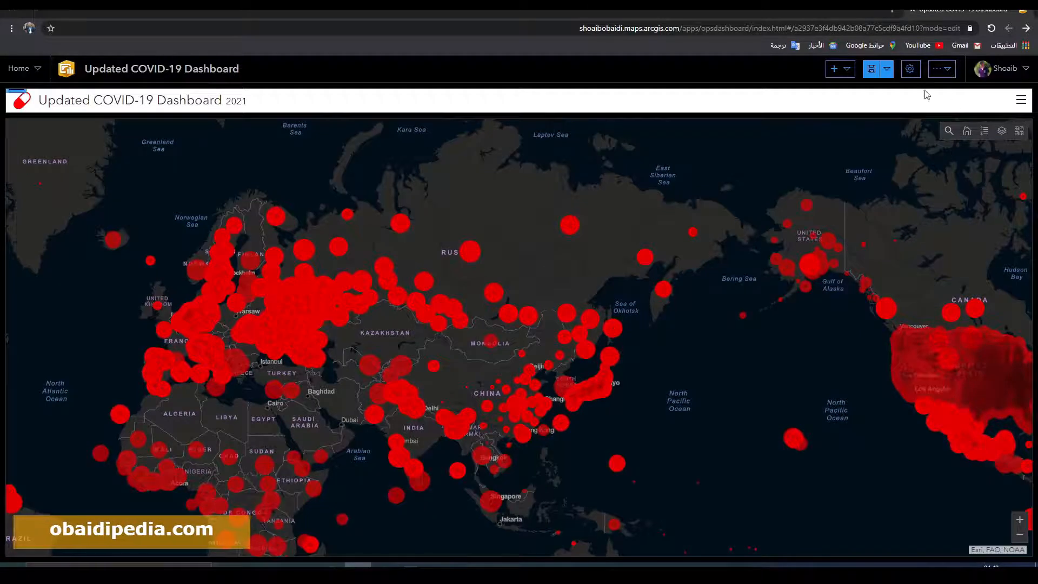
pyautogui.click(870, 70)
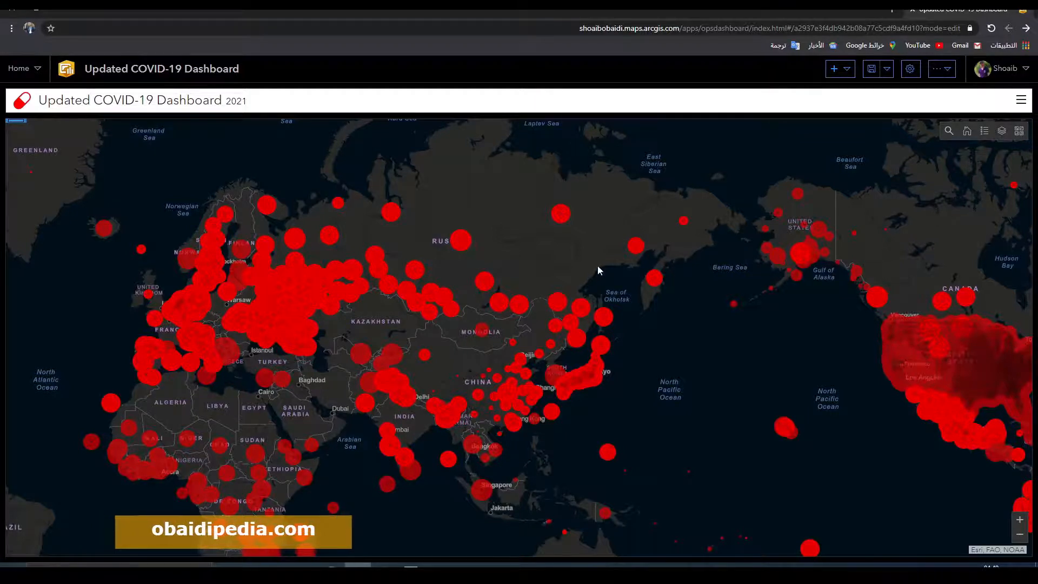
# Step: Change the dashboard map's basemap to Terrain with Labels
pyautogui.click(1019, 132)
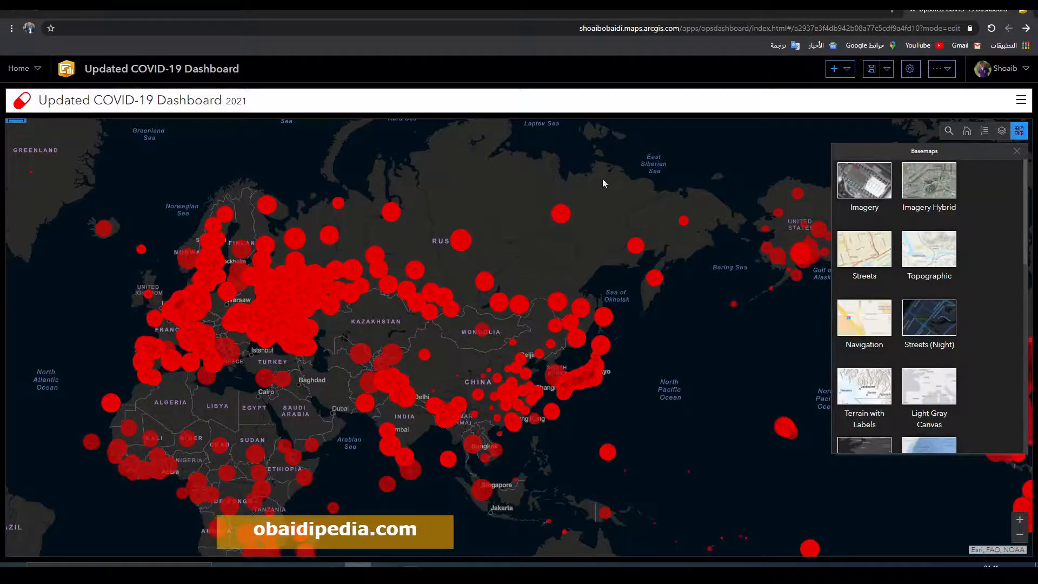
pyautogui.click(872, 378)
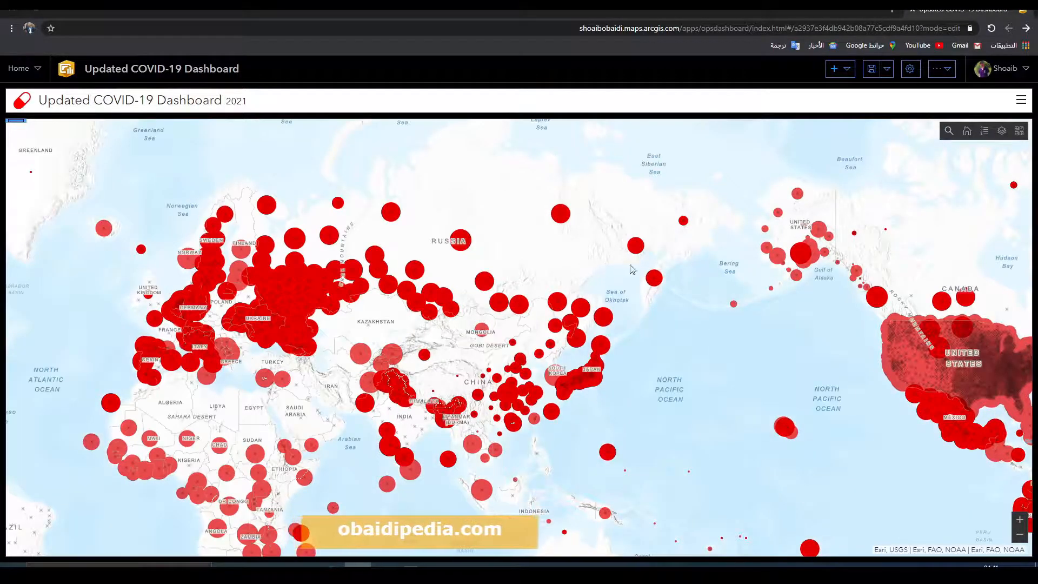
# Step: Switch the dashboard map's basemap to Imagery Hybrid
pyautogui.click(1019, 131)
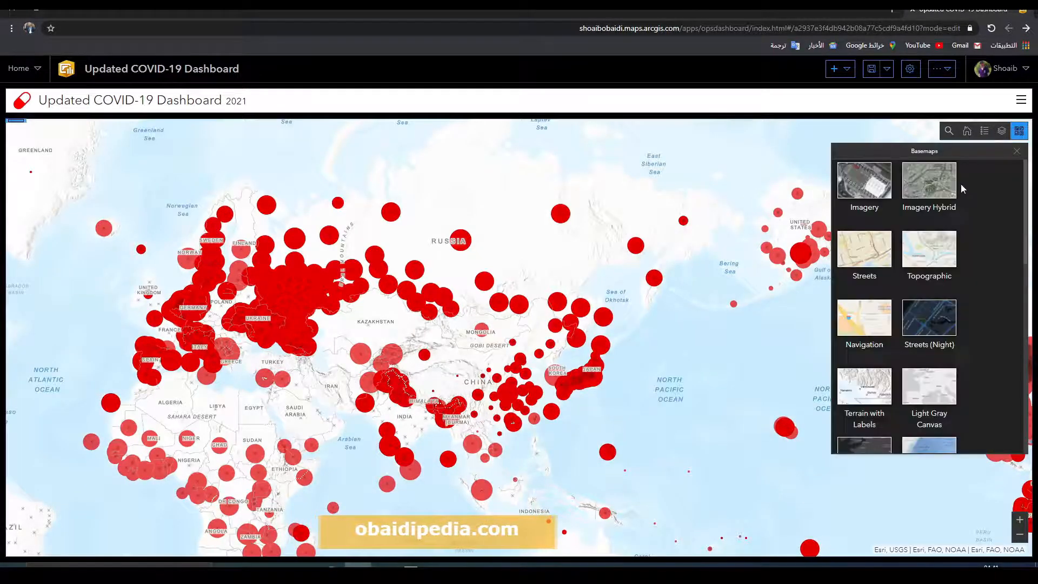
pyautogui.click(926, 188)
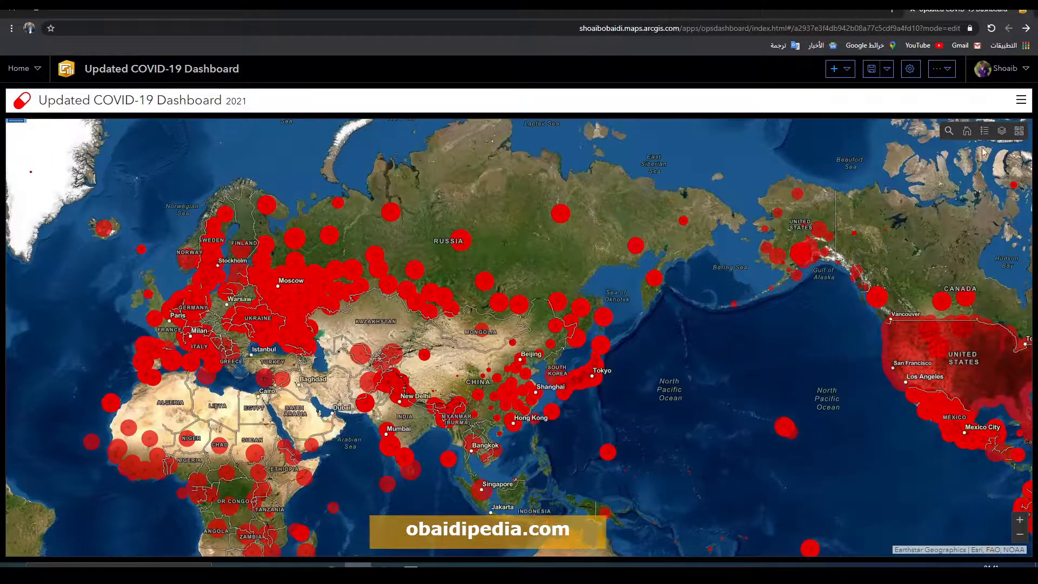
# Step: Change the dashboard map's basemap to Streets (Night)
pyautogui.click(1019, 130)
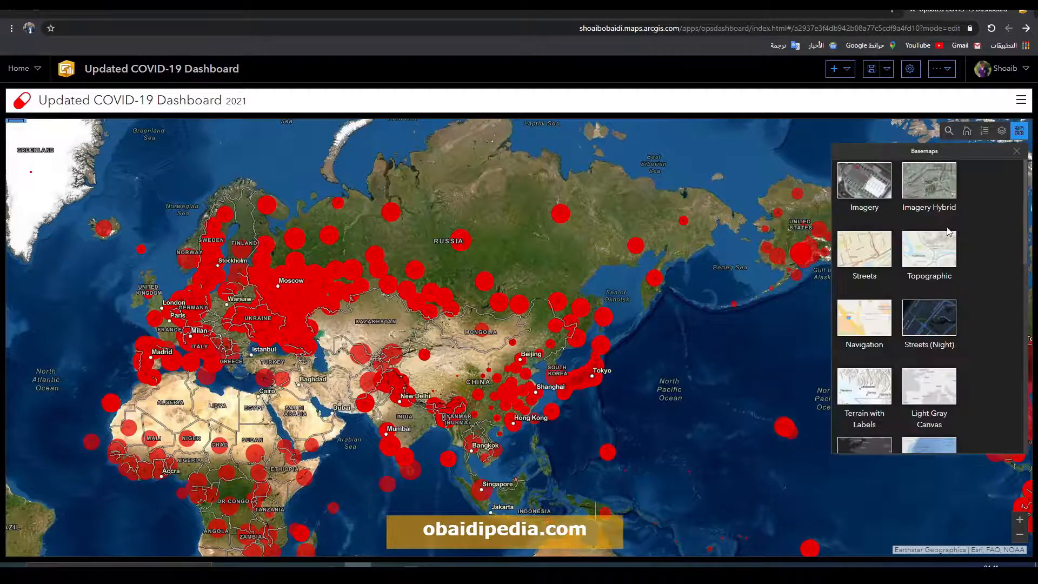
pyautogui.click(926, 320)
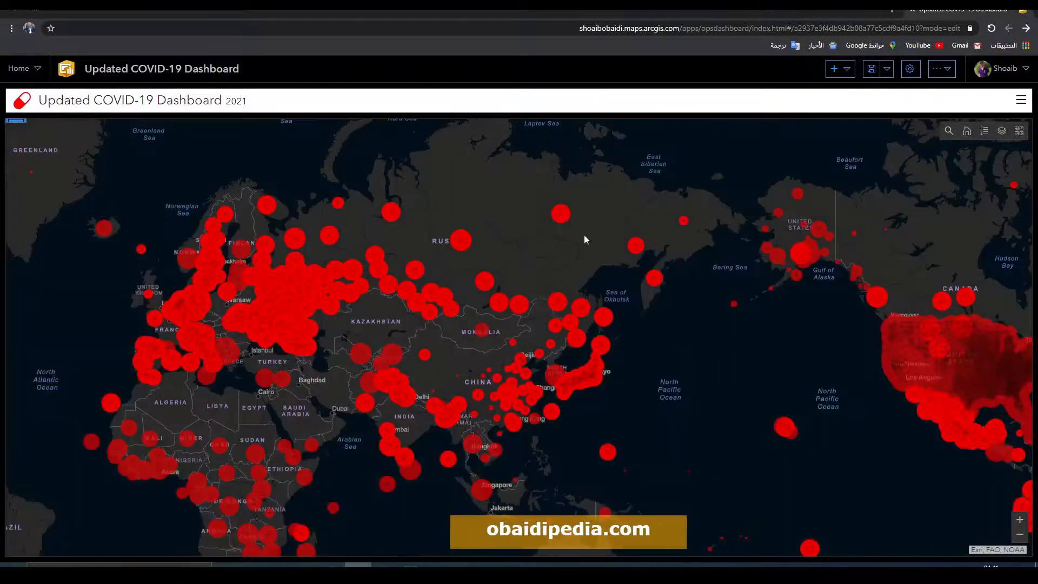
pyautogui.moveTo(584, 239); pyautogui.dragTo(533, 213)
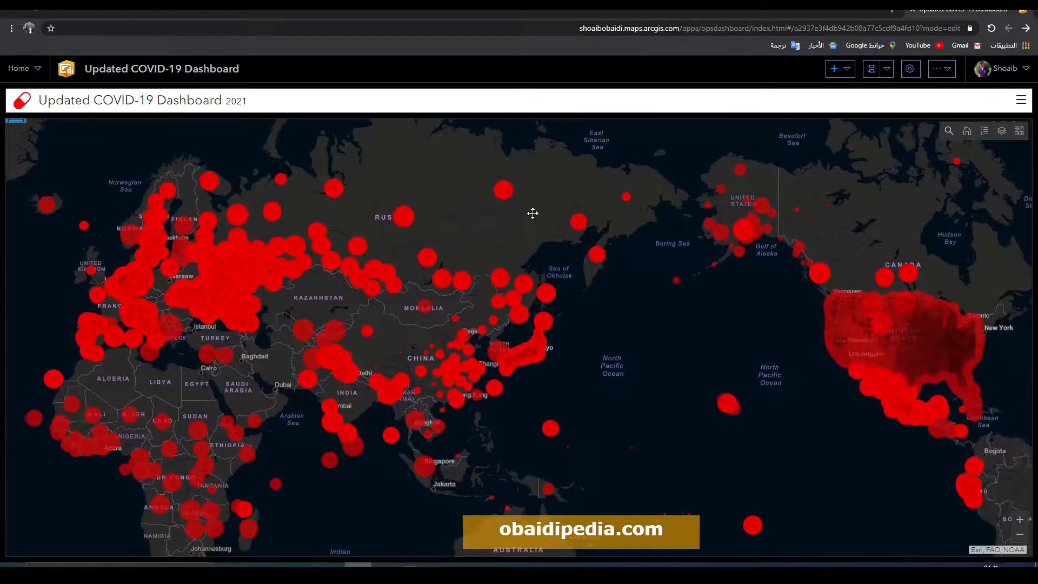
# Step: Review the map's layer list and legend while browsing around the map, then return to the default extent
pyautogui.click(1001, 134)
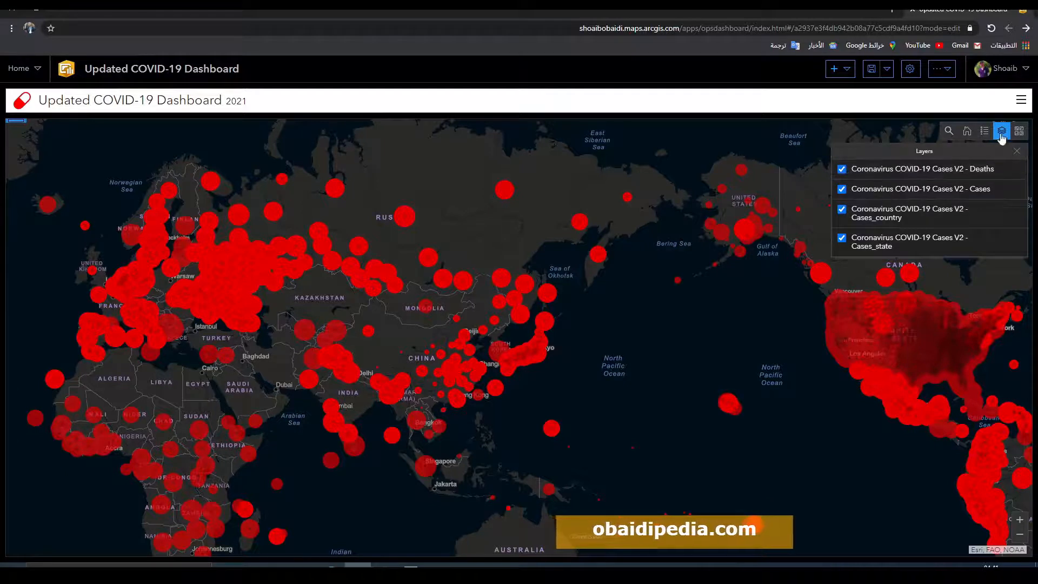
pyautogui.click(983, 133)
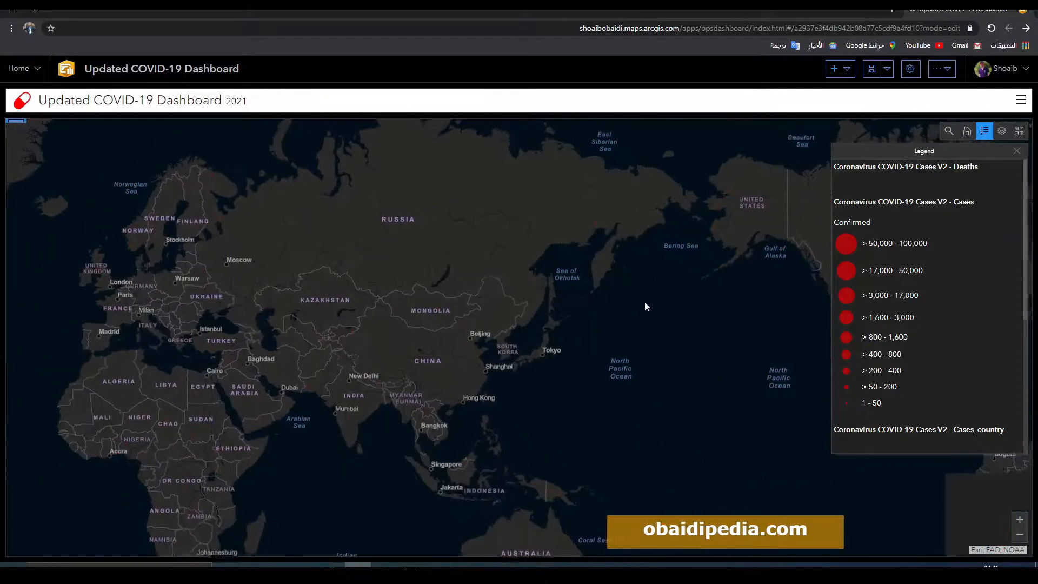
pyautogui.moveTo(576, 303); pyautogui.dragTo(423, 254)
pyautogui.moveTo(542, 260); pyautogui.dragTo(511, 310)
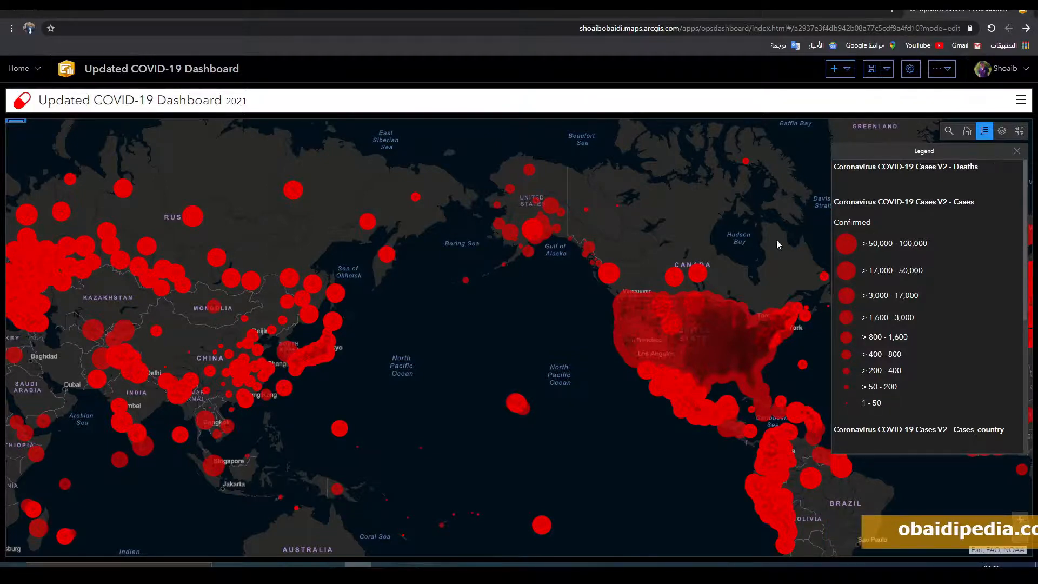
pyautogui.moveTo(776, 244); pyautogui.dragTo(395, 225)
pyautogui.moveTo(753, 213); pyautogui.dragTo(437, 331)
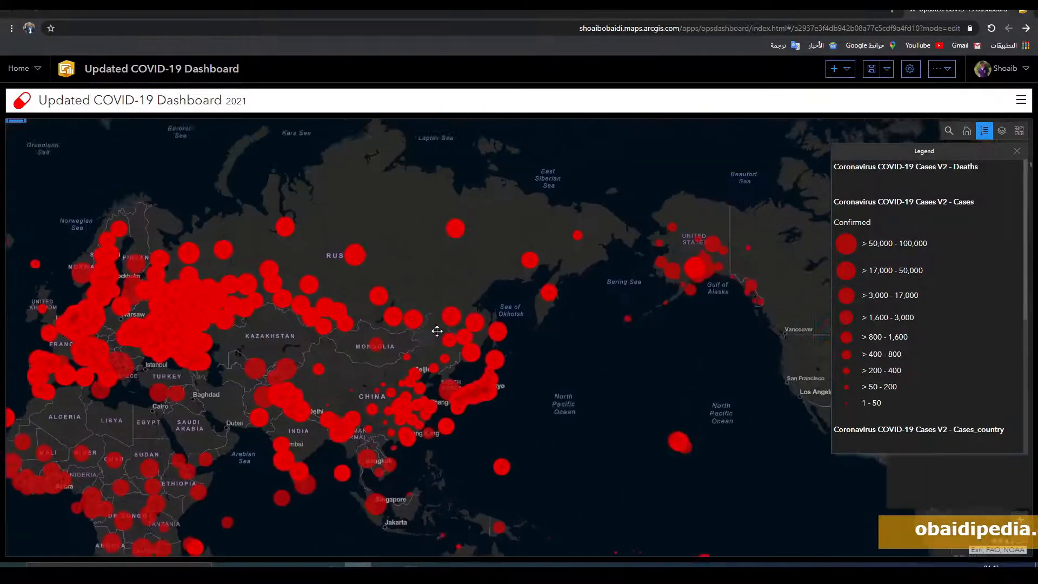
pyautogui.scroll(-4, 678, 274)
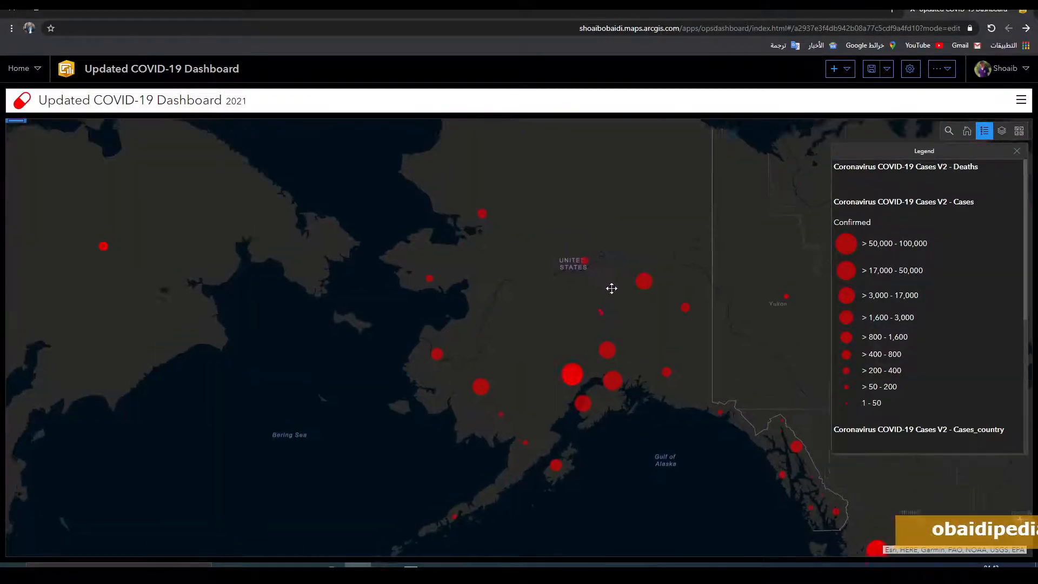
pyautogui.scroll(4, 600, 315)
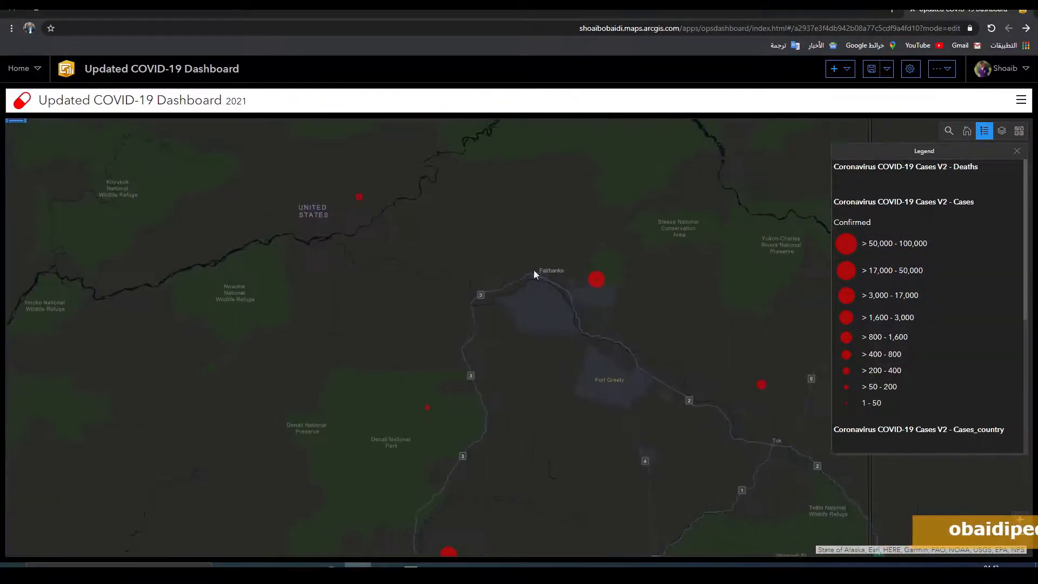
pyautogui.click(983, 133)
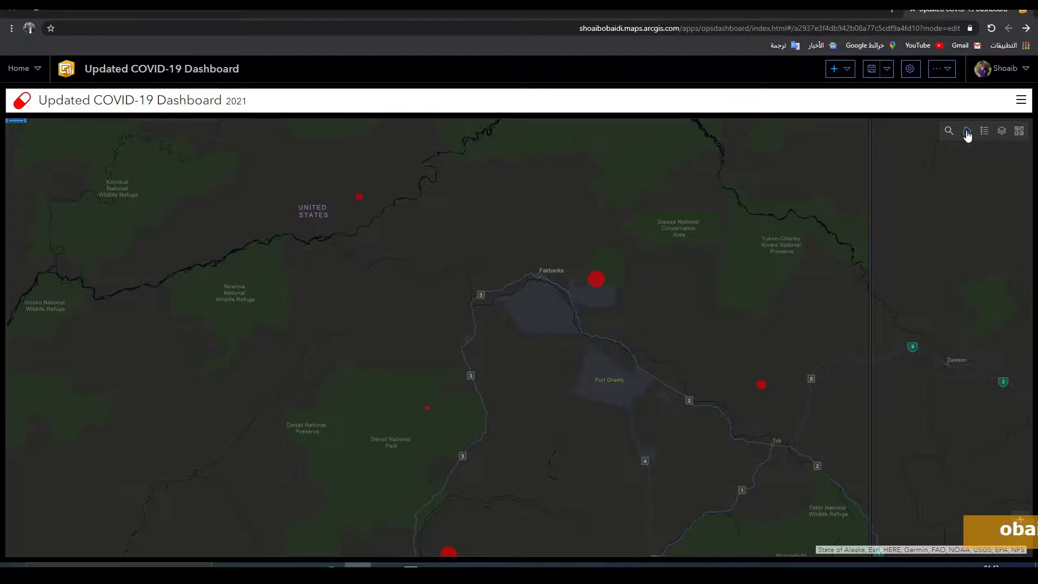
pyautogui.click(967, 132)
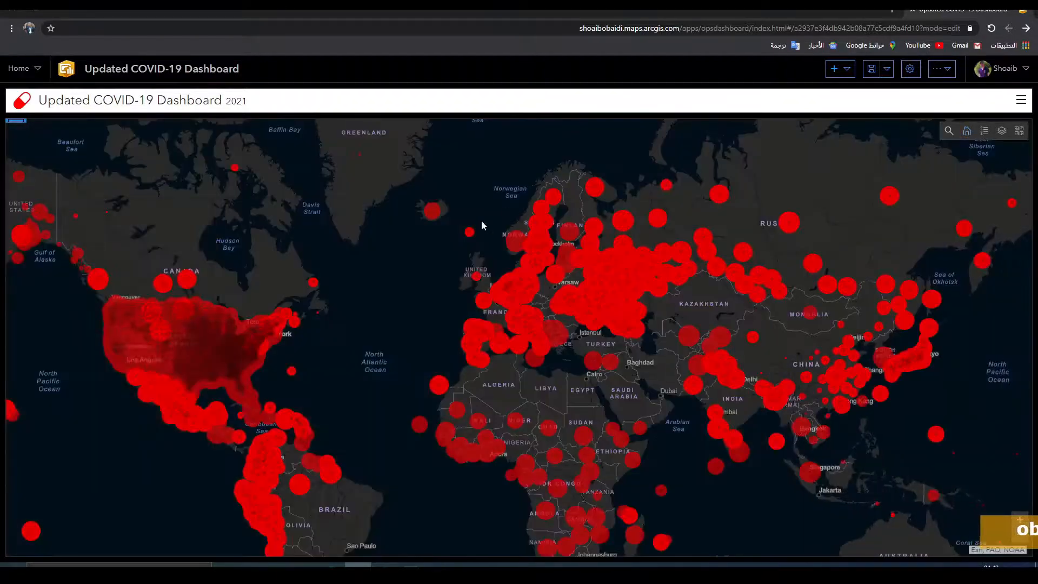
# Step: Search the map for Kabul and close the location result
pyautogui.click(948, 132)
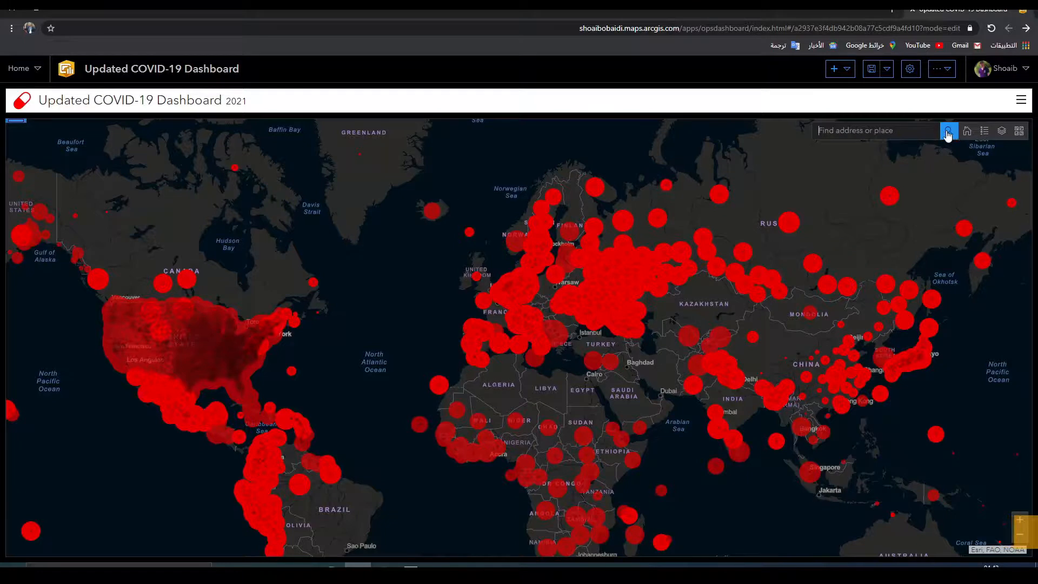
pyautogui.write('k')
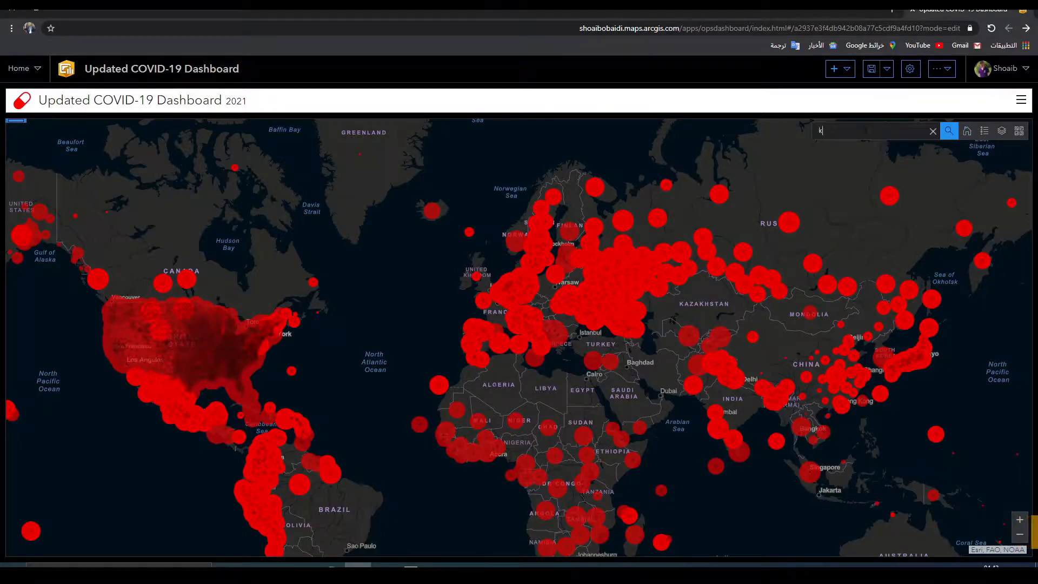
pyautogui.write('abu')
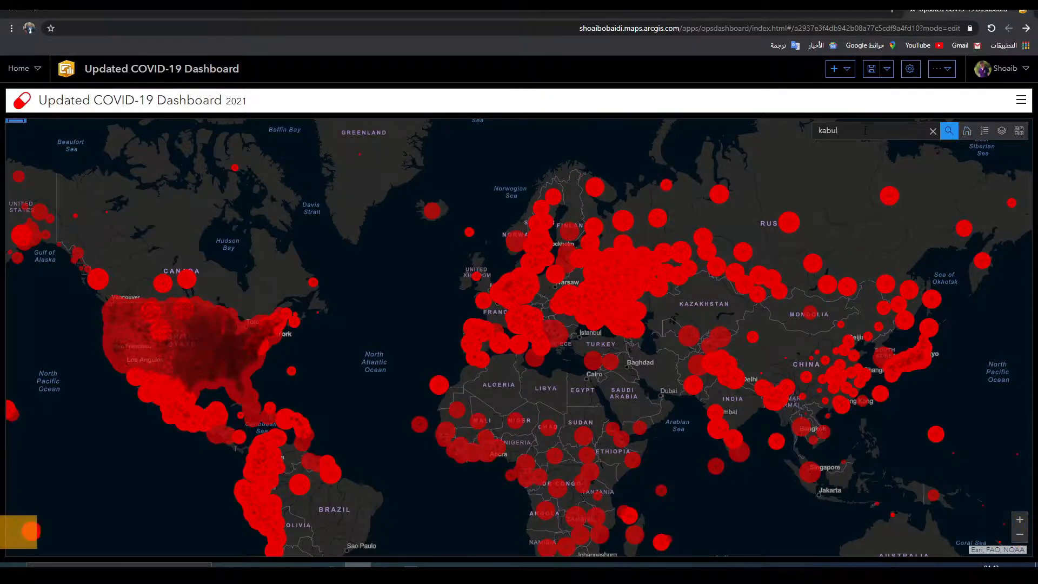
pyautogui.write('l')
pyautogui.press('Return')
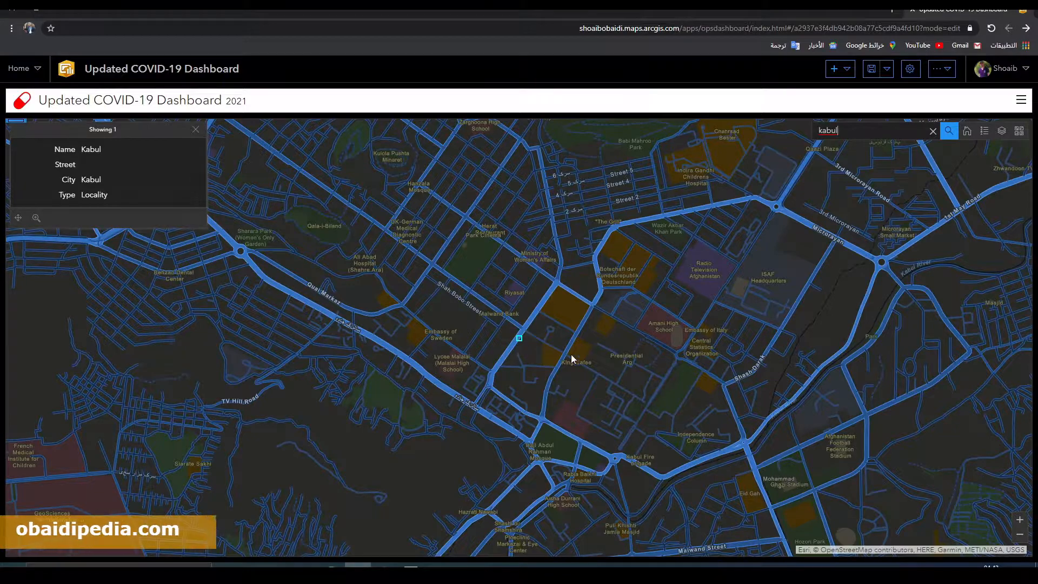
pyautogui.moveTo(566, 297); pyautogui.dragTo(466, 374)
pyautogui.scroll(-5, 466, 374)
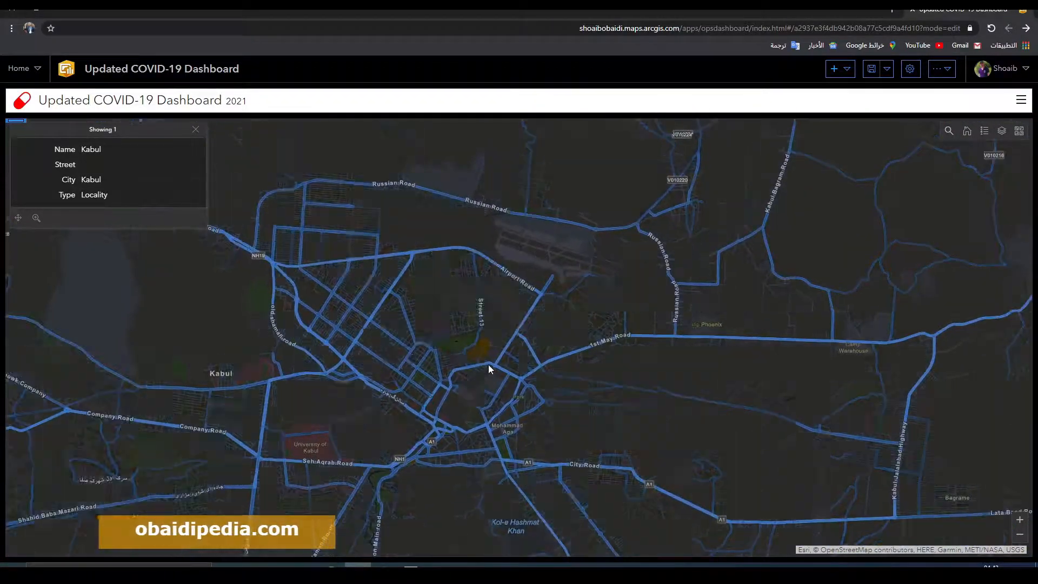
pyautogui.click(195, 129)
# Step: Open and close the case details of the Afghanistan point on the map
pyautogui.scroll(-4, 589, 352)
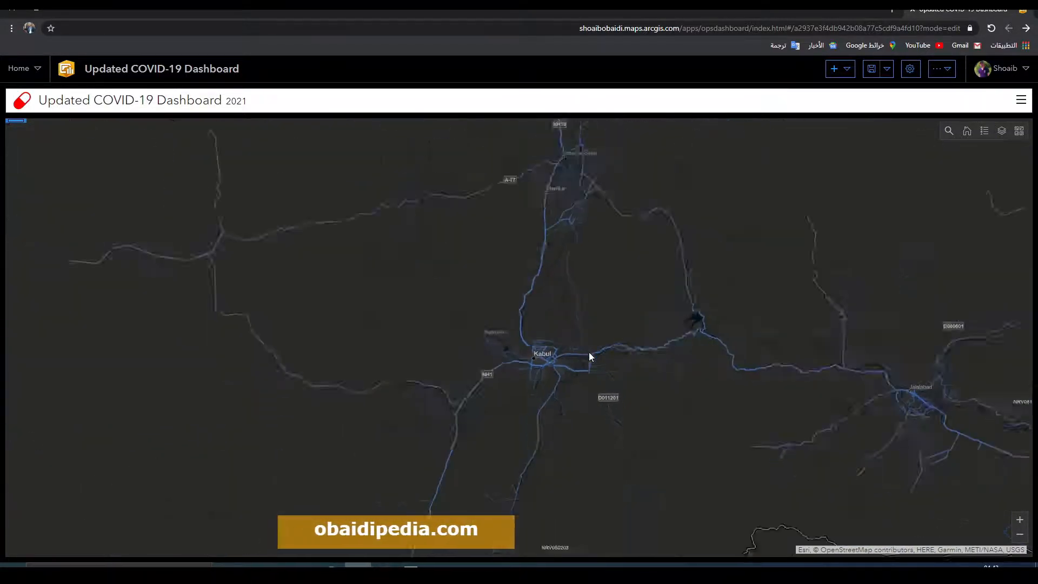
pyautogui.moveTo(653, 309); pyautogui.dragTo(750, 246)
pyautogui.moveTo(677, 278); pyautogui.dragTo(627, 303)
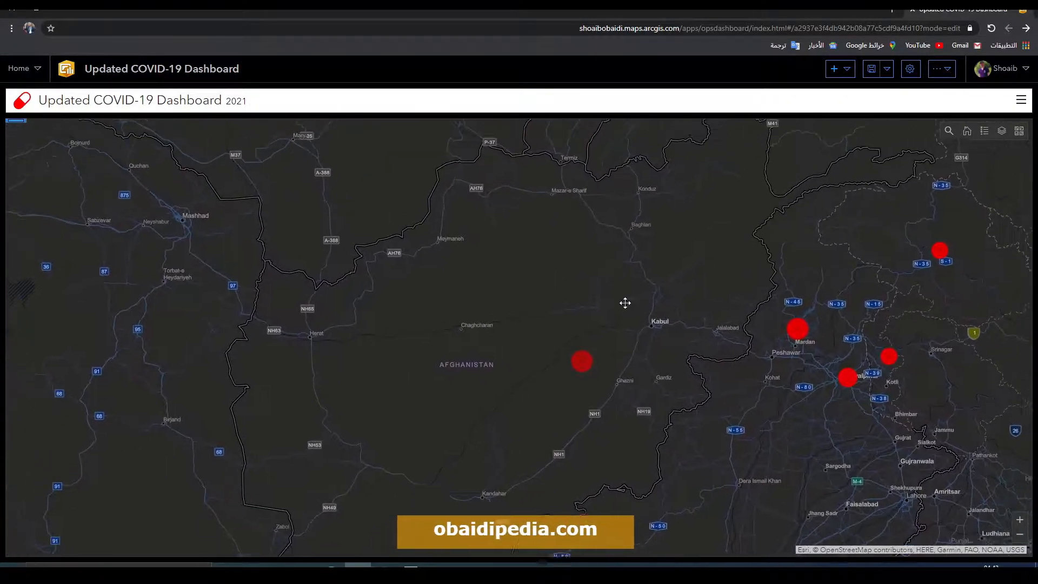
pyautogui.click(582, 363)
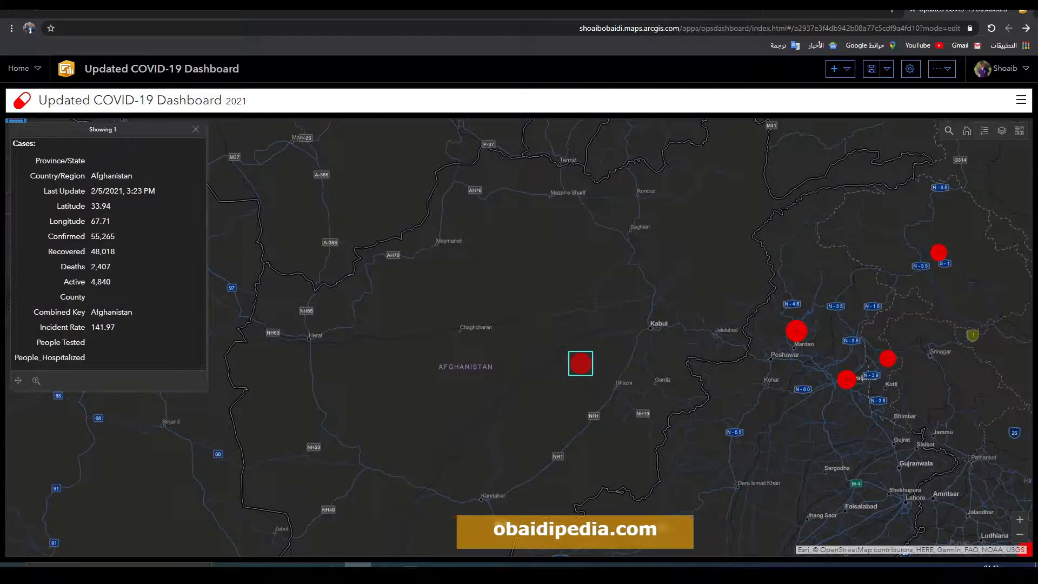
pyautogui.click(196, 130)
pyautogui.scroll(-1, 594, 384)
pyautogui.scroll(-2, 622, 373)
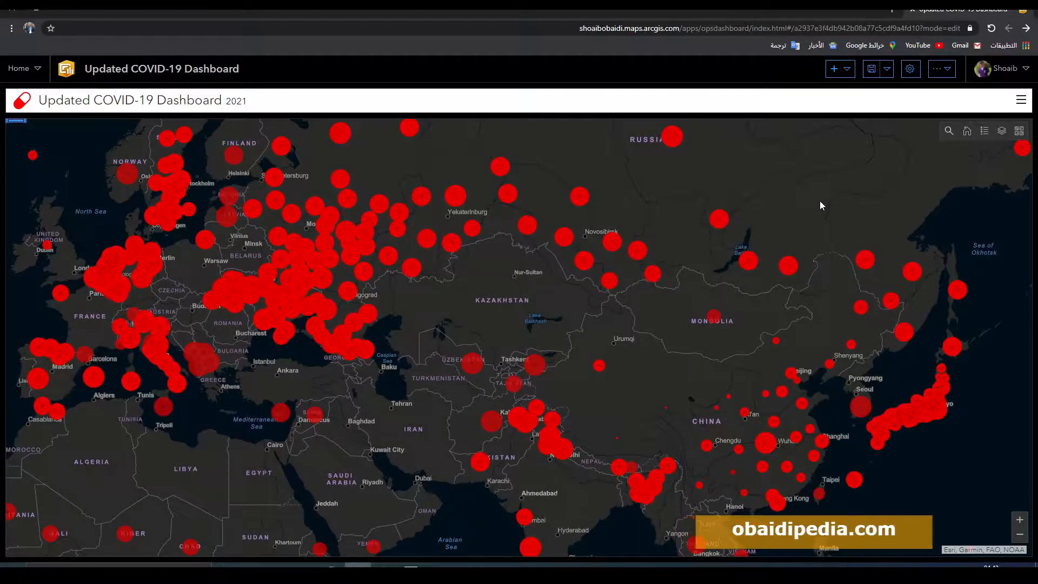
pyautogui.moveTo(708, 202); pyautogui.dragTo(745, 233)
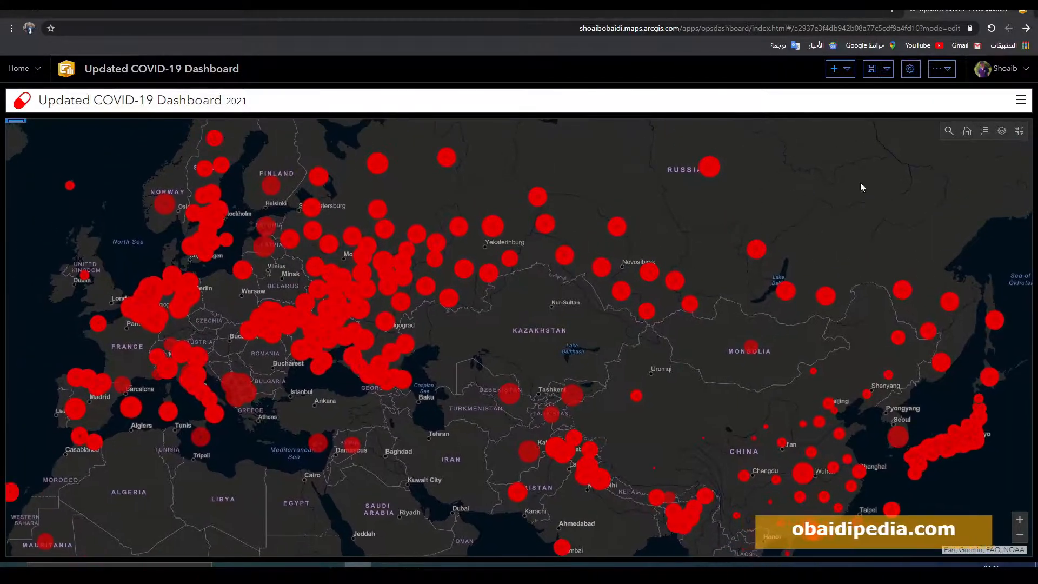
pyautogui.click(843, 70)
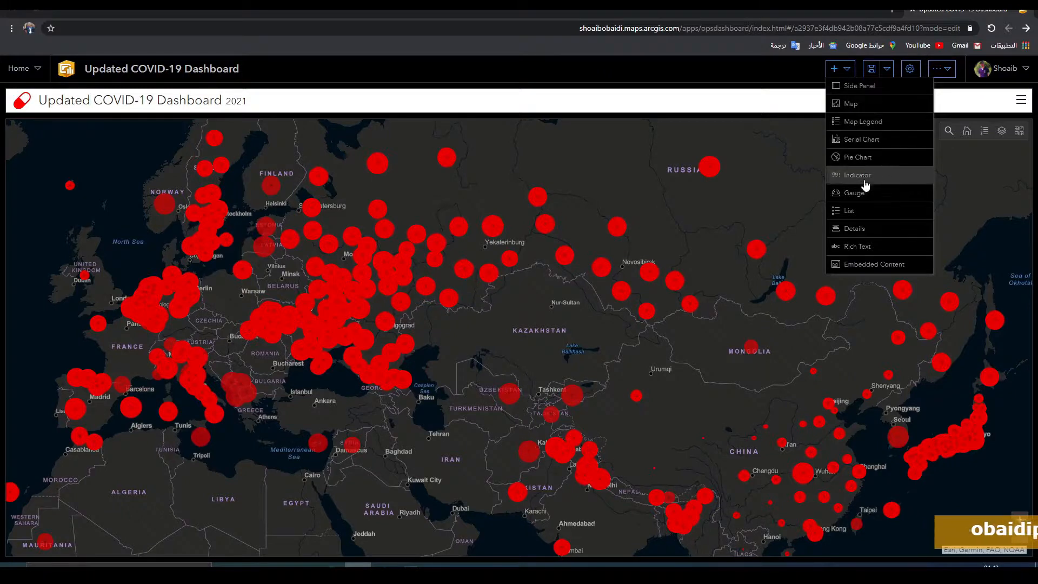
pyautogui.click(774, 161)
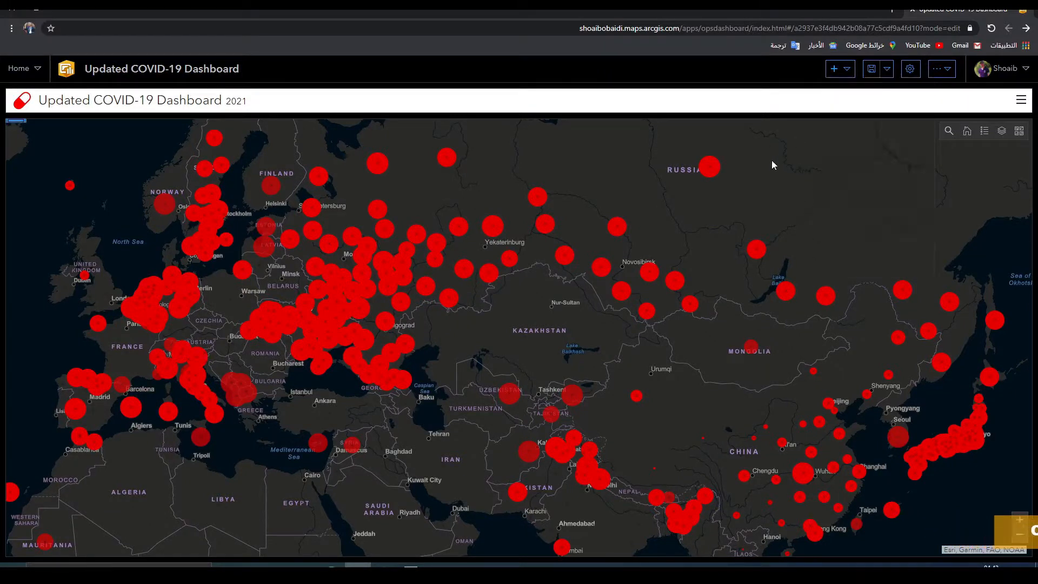